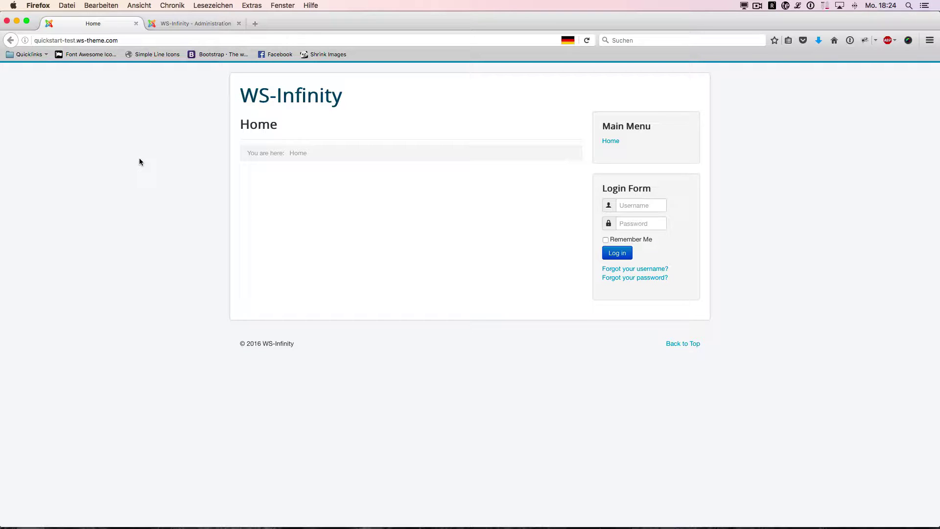
Log in to the site's Joomla administration with the account password and dismiss the offer to save the login.
click(192, 25)
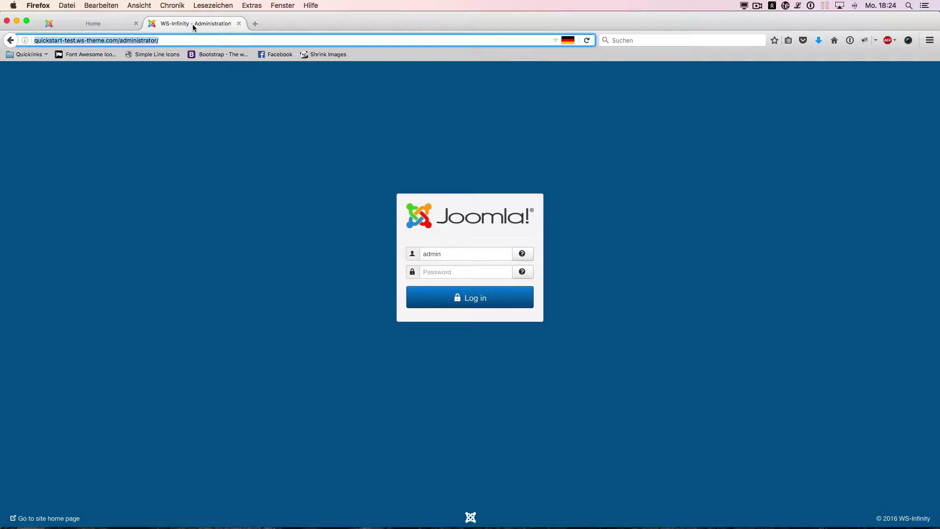
click(444, 275)
text(a)
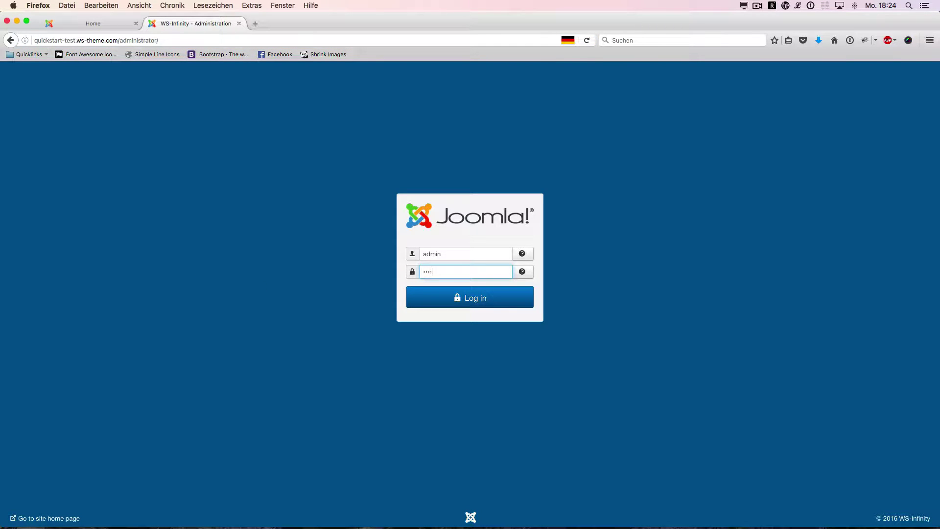
key(Return)
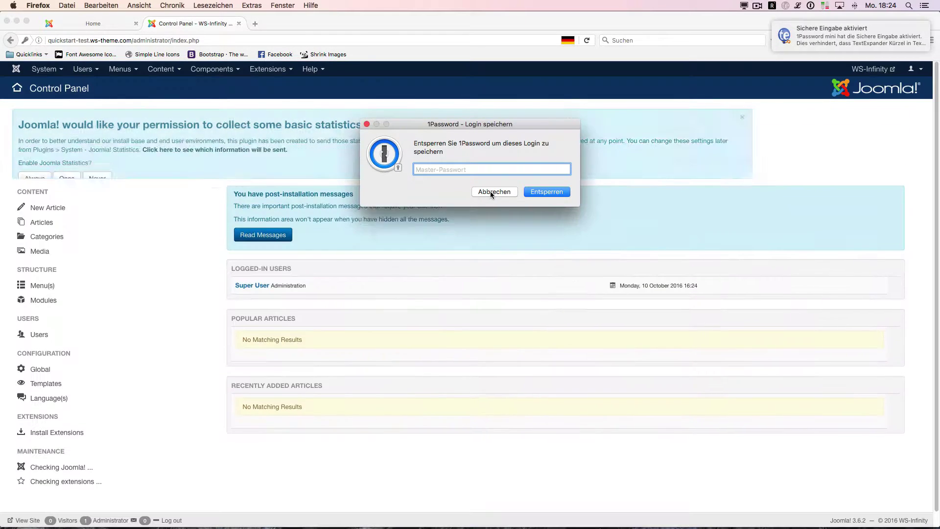
click(491, 192)
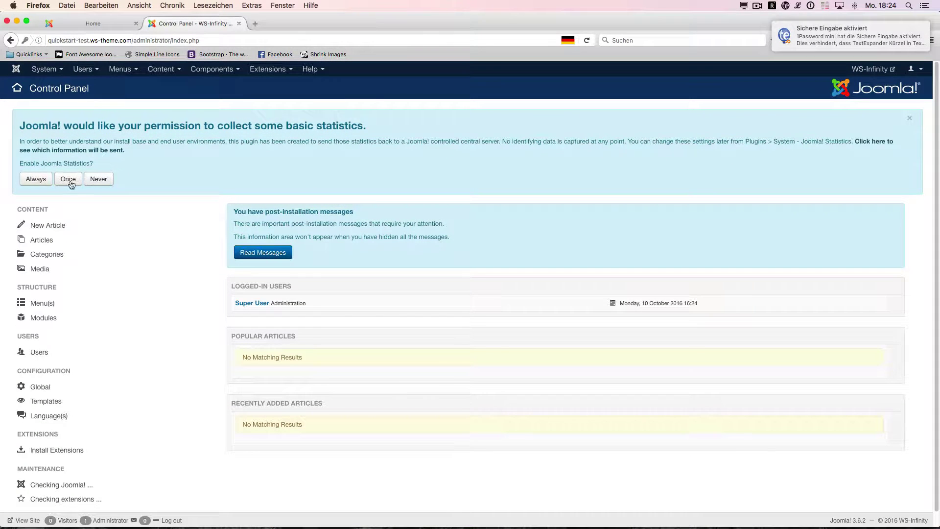
Set Joomla statistics collection to Never and open the extension installation page.
click(100, 180)
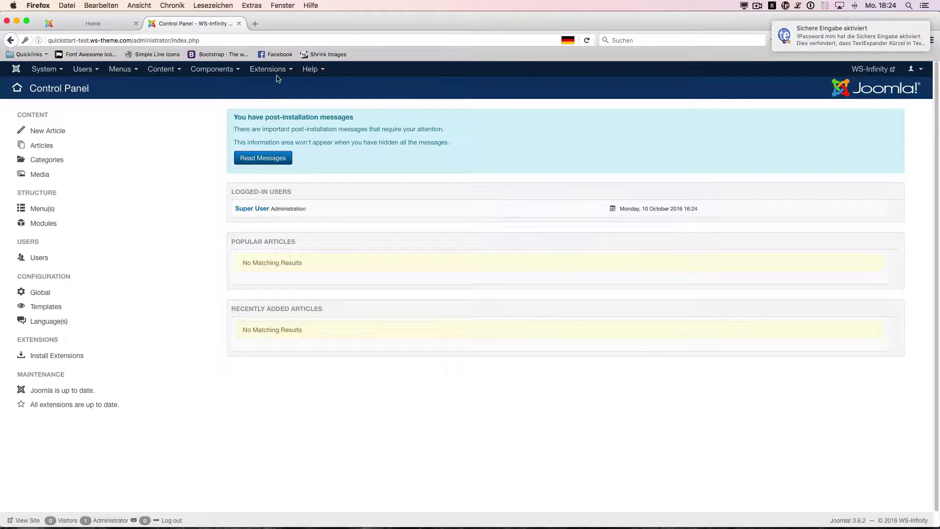
click(275, 73)
mouse_move(278, 84)
click(343, 84)
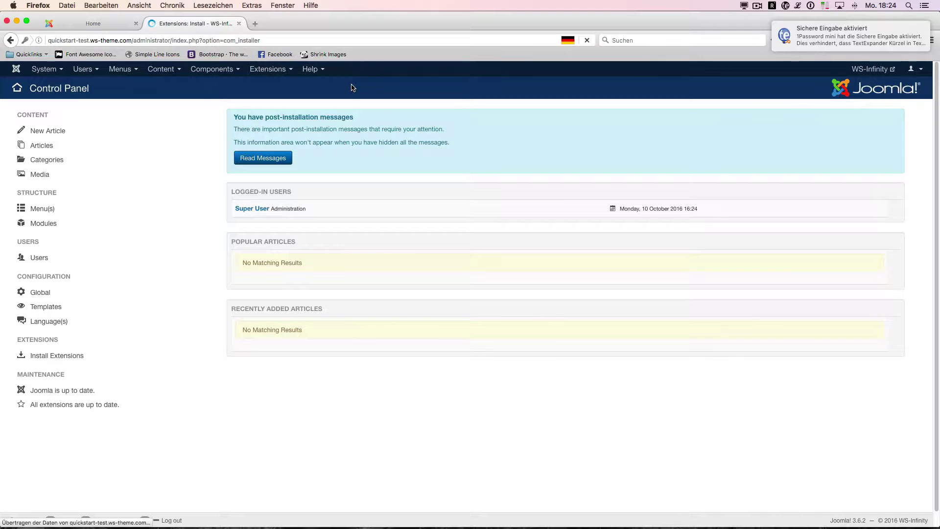
Upload and install com_xmap.rev.302.zip from the Components folder inside ws-infinity's 4. Piece by Piece folder.
click(283, 256)
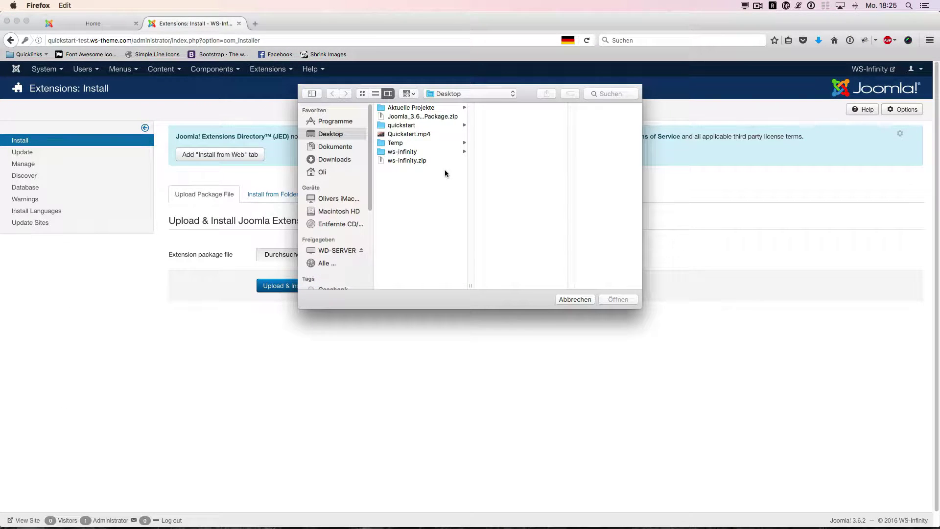
click(406, 152)
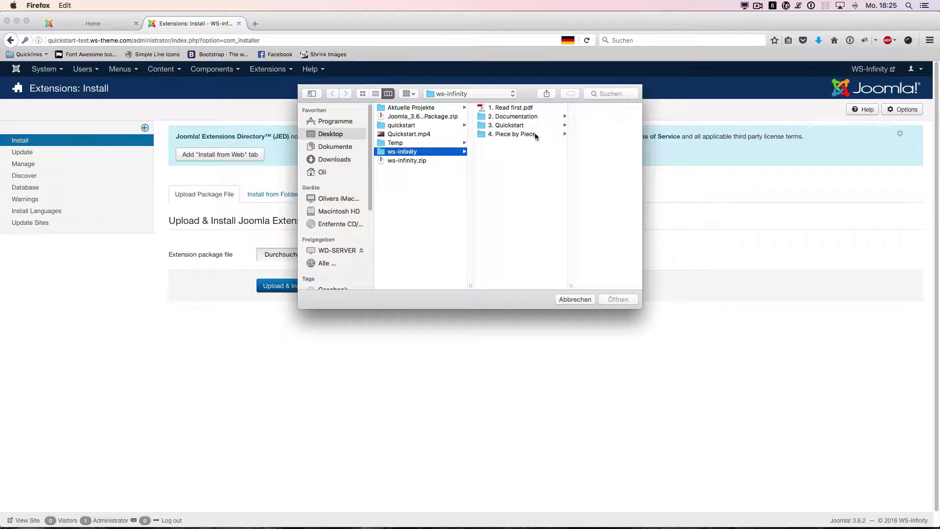
click(510, 133)
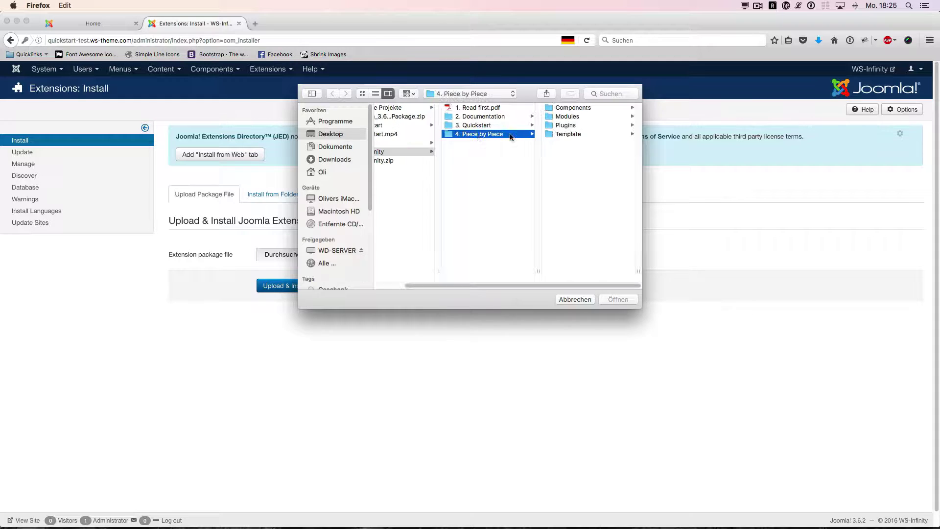
click(576, 109)
click(587, 108)
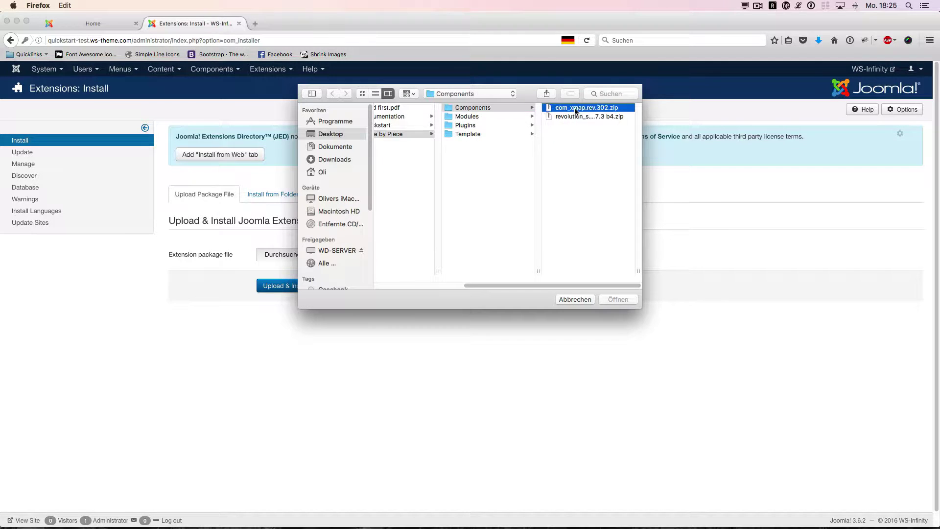
click(612, 299)
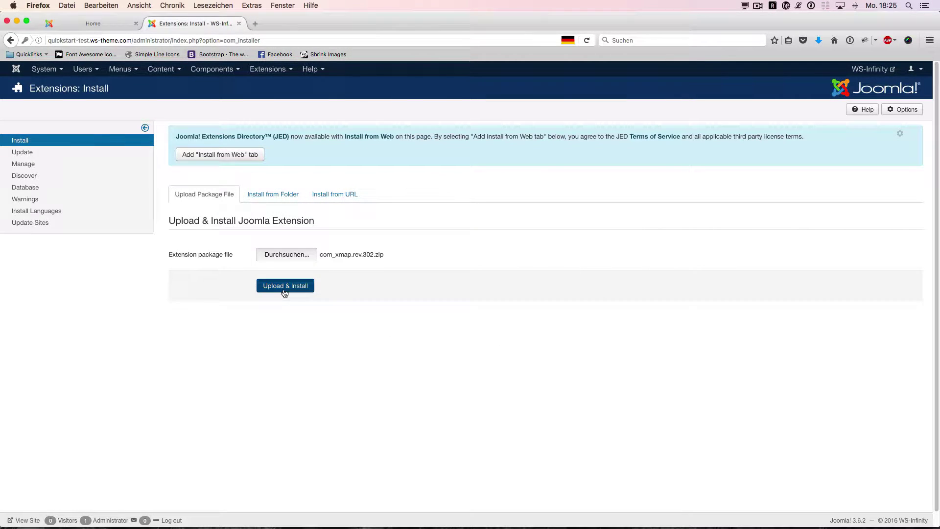
click(282, 288)
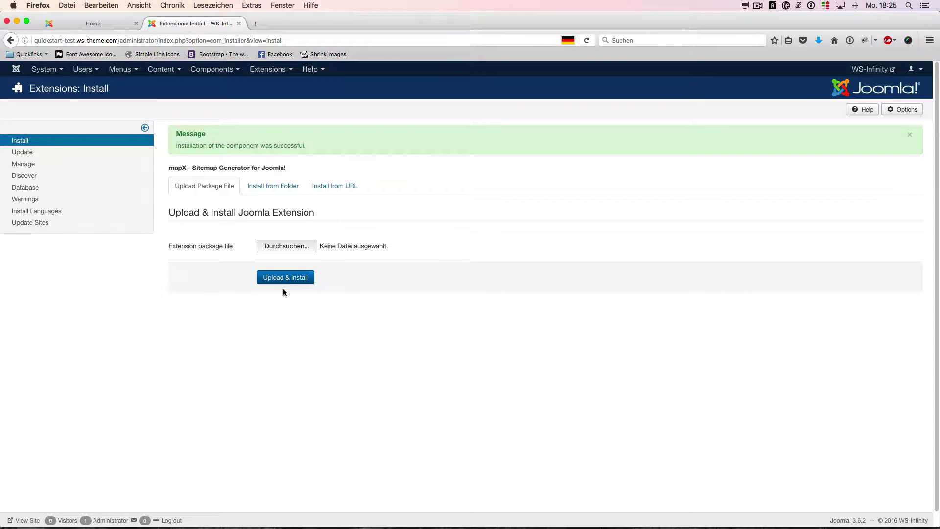
Upload and install the component package revolution_slider4.7.3 b4.zip from the Components folder.
click(284, 247)
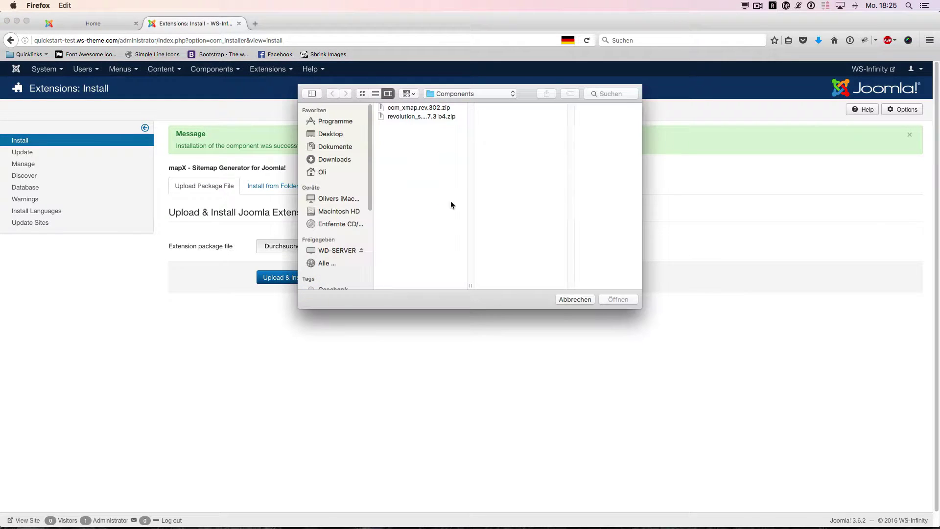
click(421, 116)
click(618, 299)
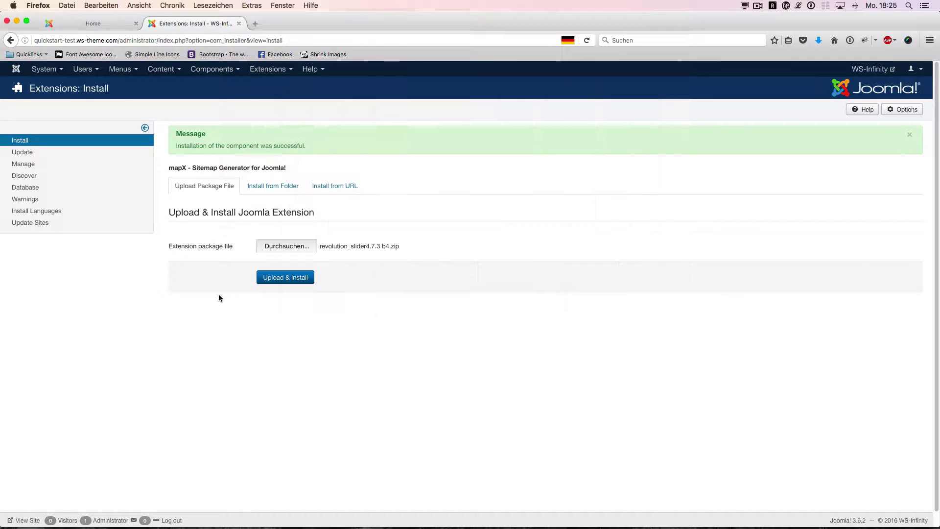
click(295, 277)
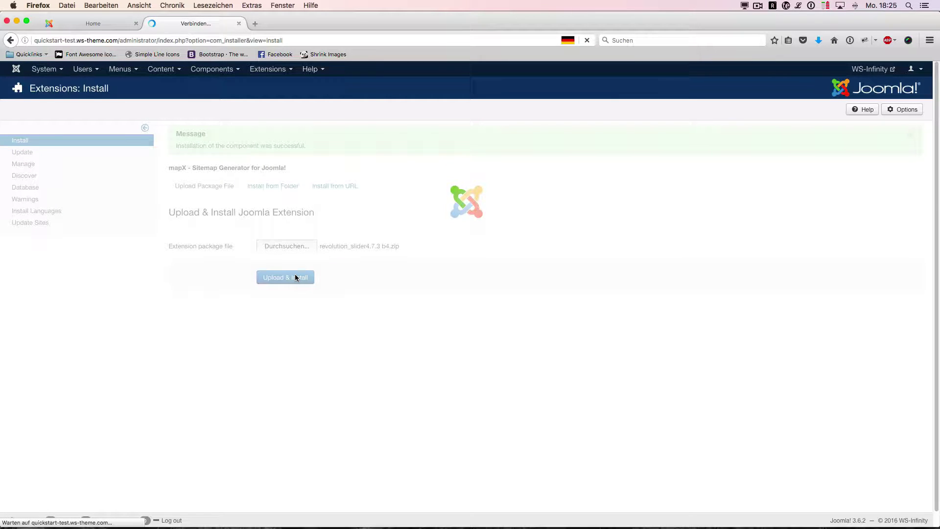
Upload and install the Google Maps module package mod_bt_googlemaps_j2.5&j3.x_v2.1.0.zip from the Modules folder.
click(299, 246)
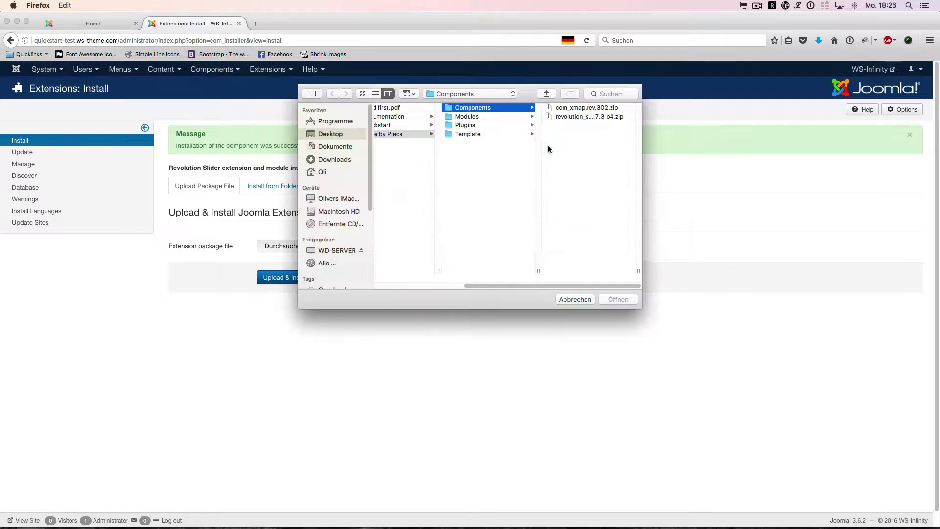
click(478, 118)
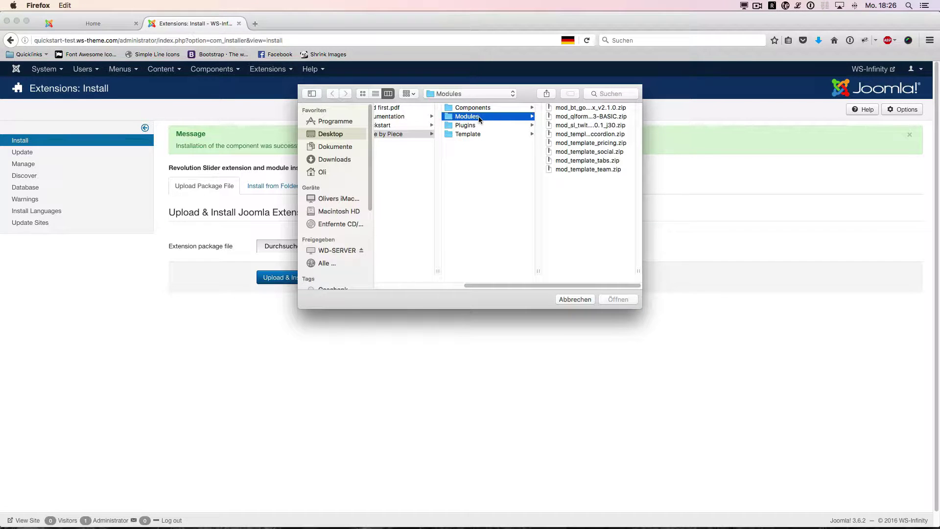
click(564, 109)
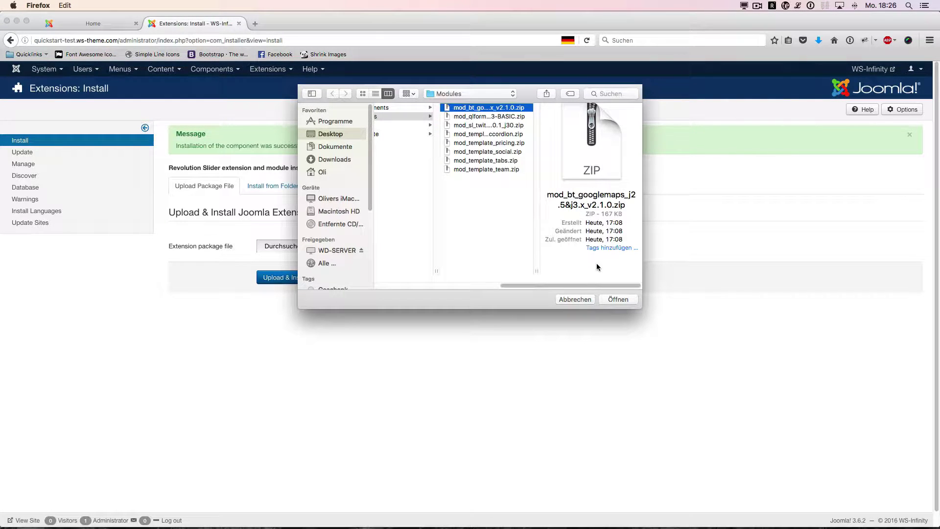
click(615, 298)
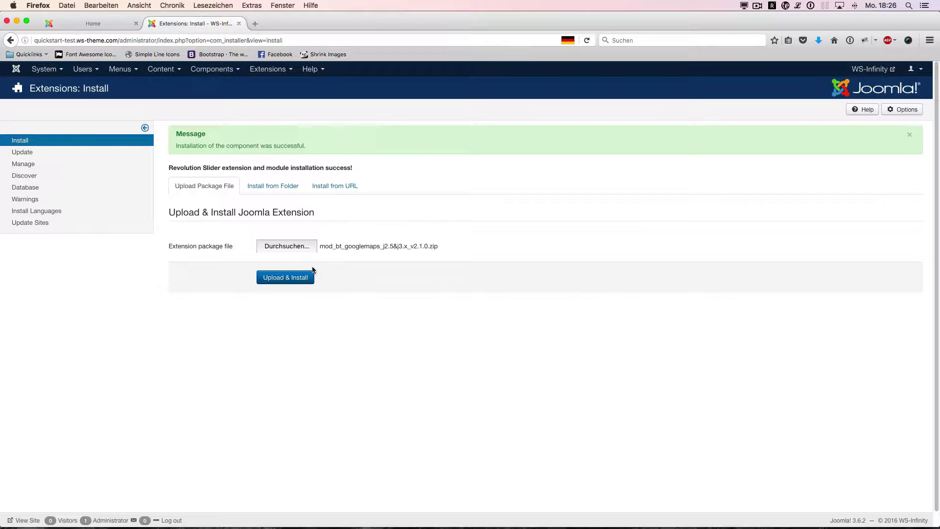
click(294, 278)
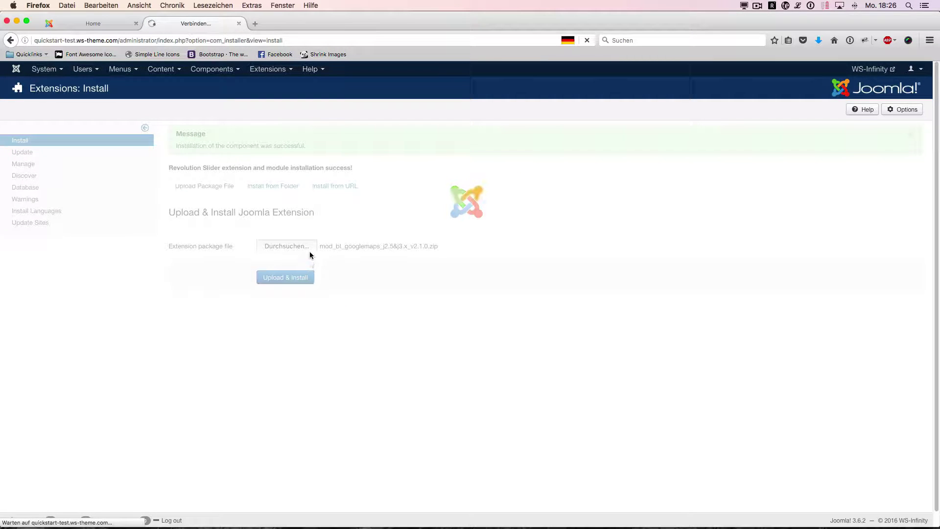
Upload and install the qlform BASIC module package from the Modules folder.
scroll(299, 329, down, 5)
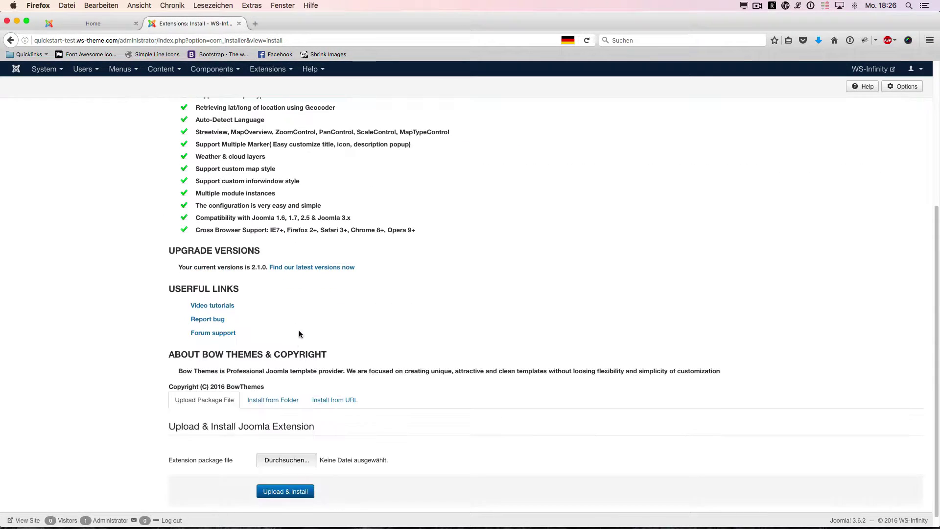
click(281, 462)
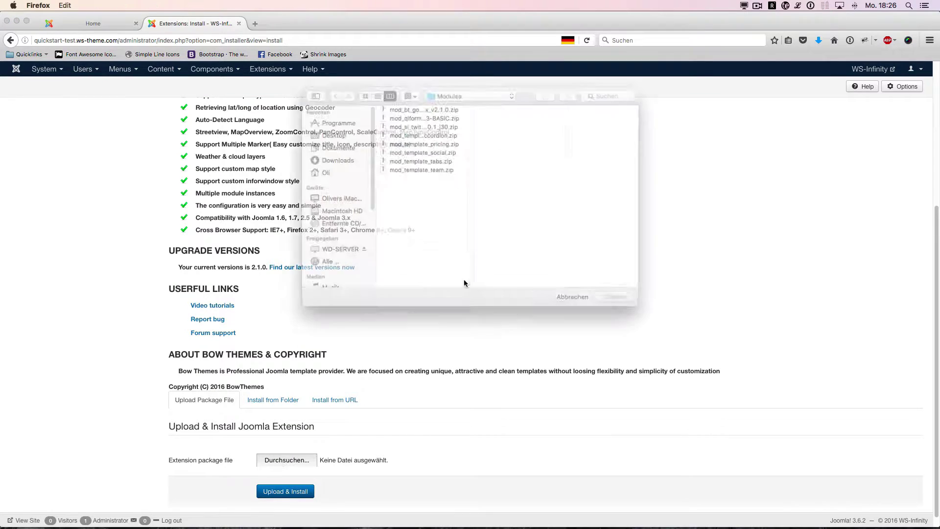
click(423, 118)
click(617, 299)
click(275, 493)
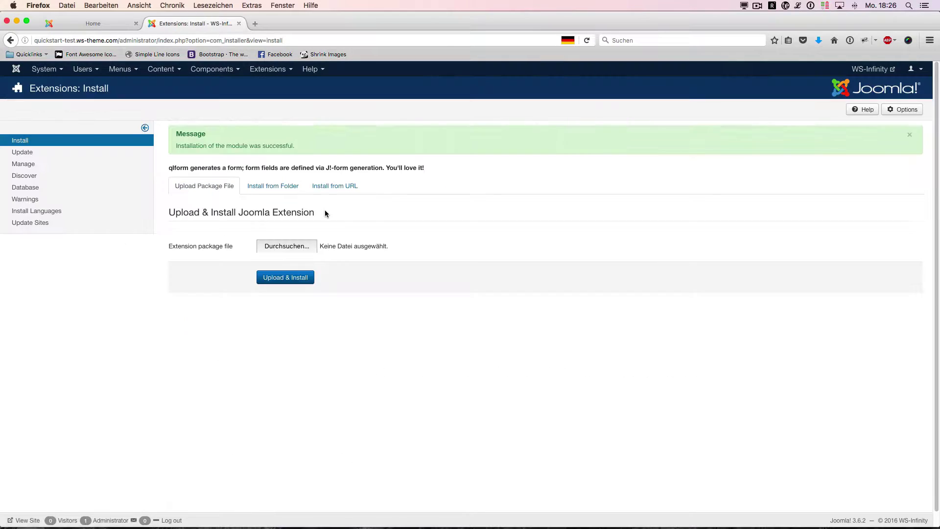
Upload and install the Twitter module package mod_sl_twitter_v2.0.1_j30.zip from the Modules folder.
click(293, 245)
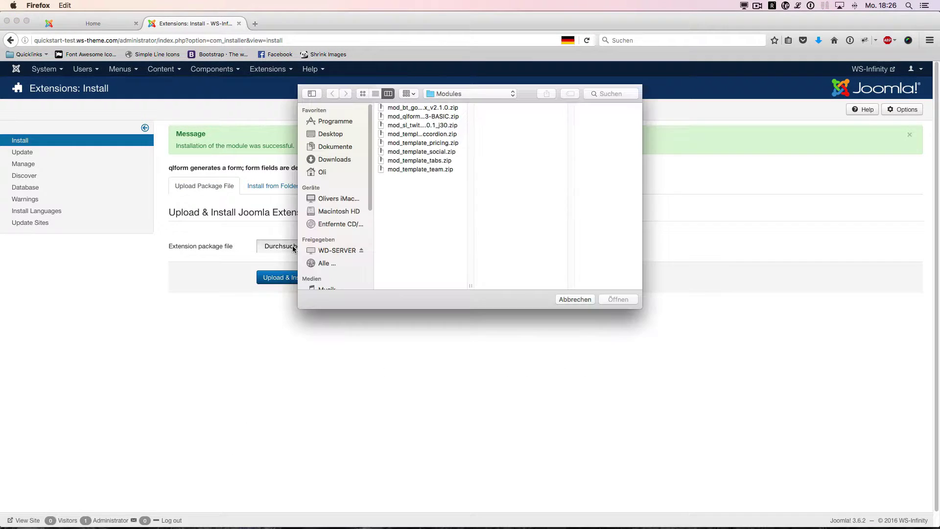
click(422, 125)
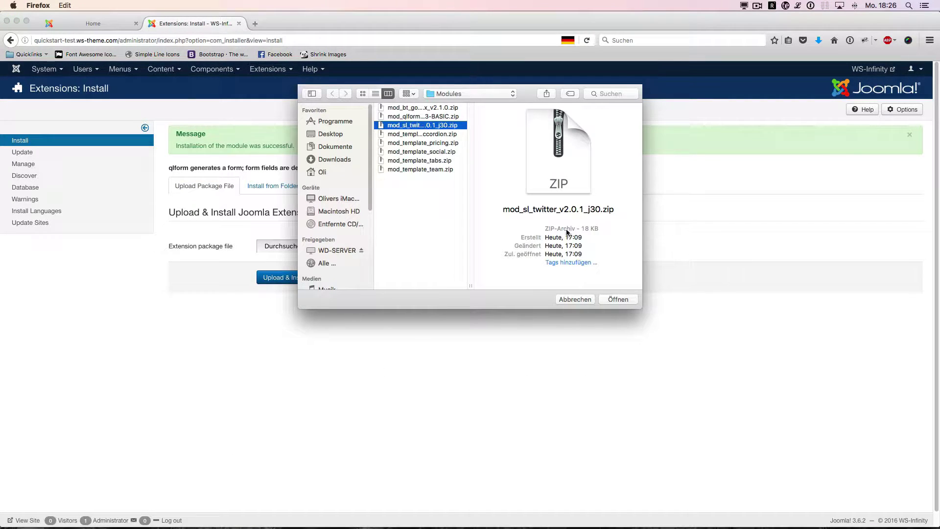
click(611, 299)
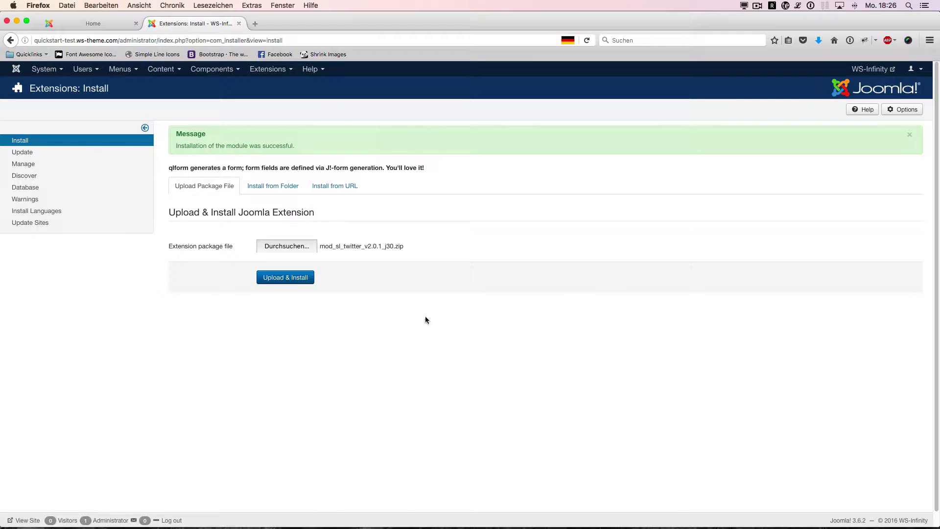
click(278, 279)
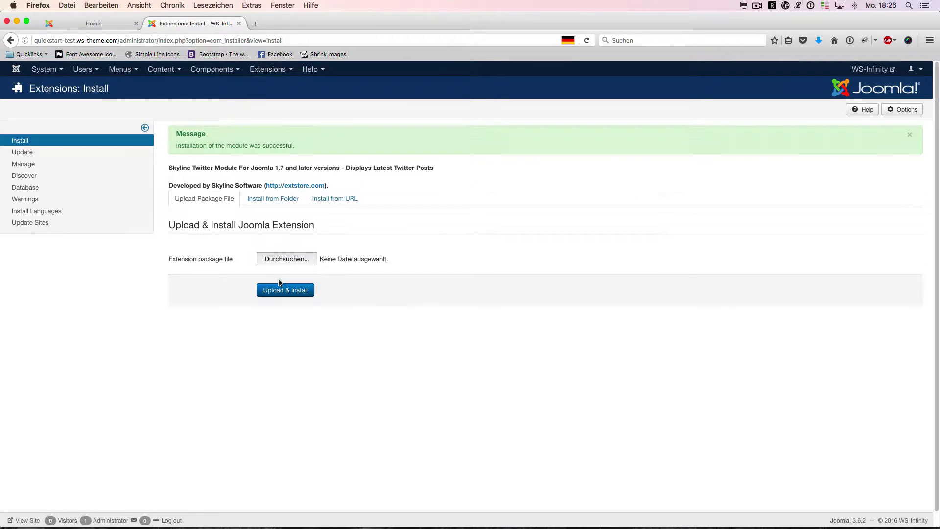
Upload and install the accordion module package mod_template_accordion.zip from the Modules folder.
click(290, 259)
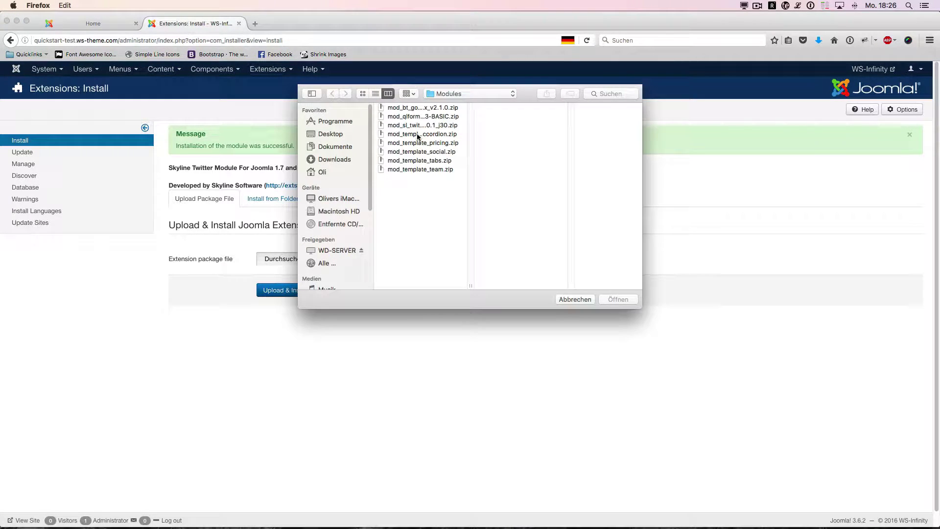
click(418, 135)
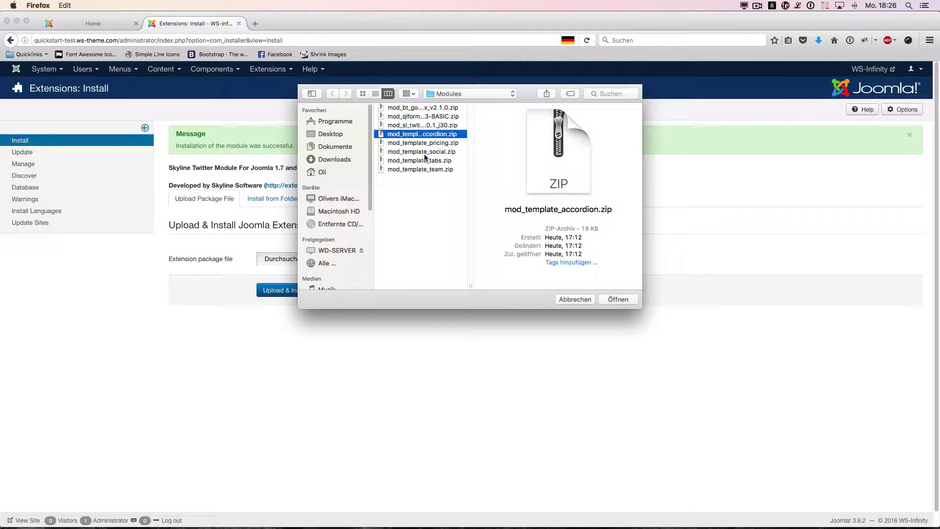
click(606, 297)
click(287, 292)
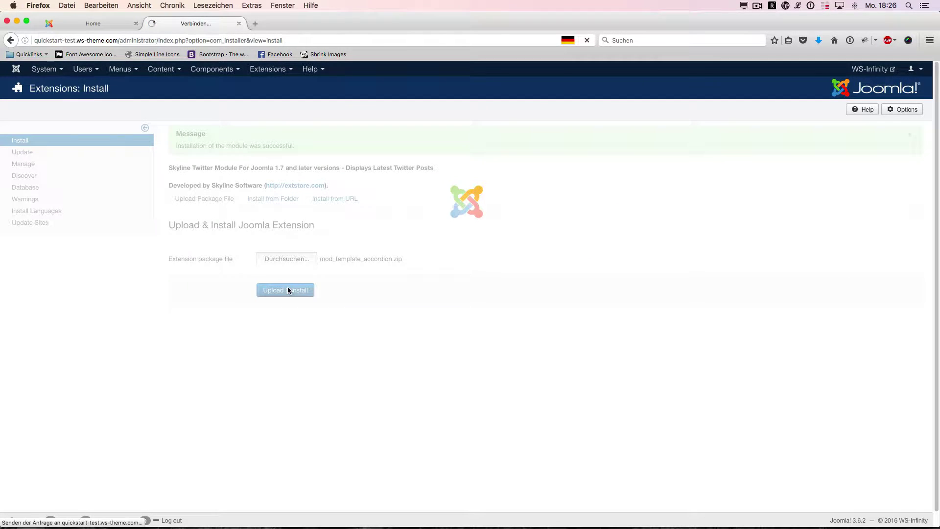
Upload and install the pricing table module package mod_template_pricing.zip from the Modules folder.
click(272, 245)
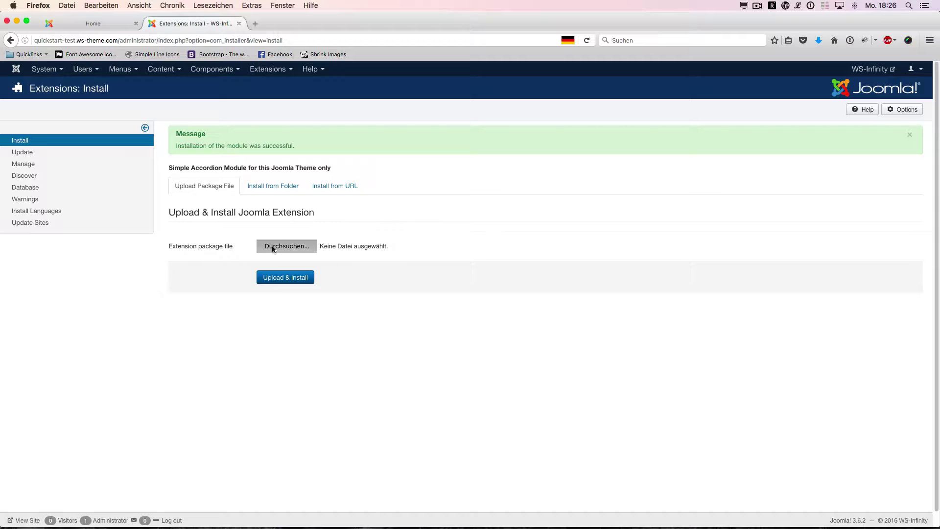
click(412, 143)
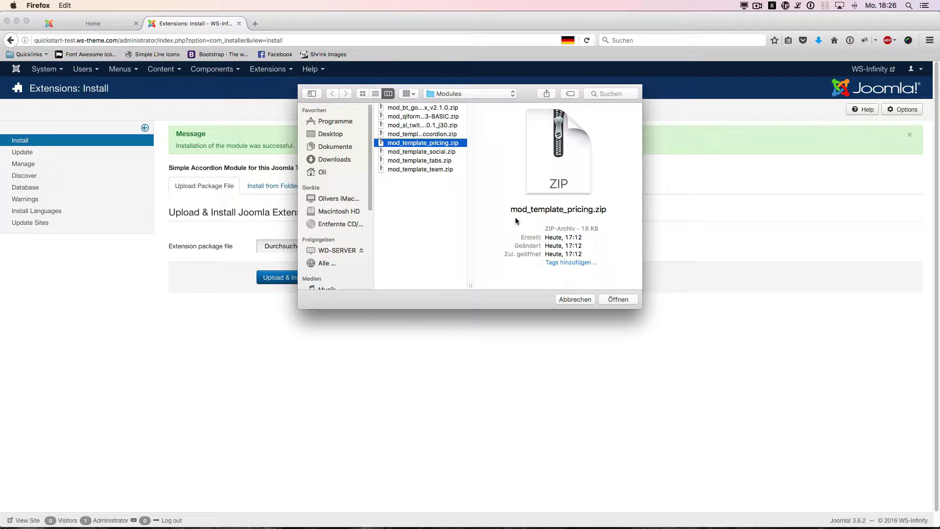
click(612, 299)
click(307, 278)
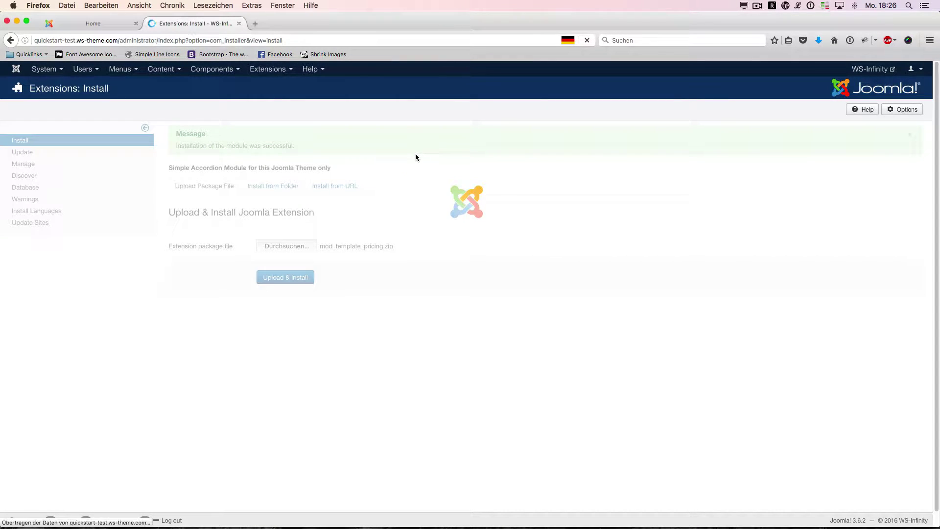
Upload and install the social icons module package mod_template_social.zip from the Modules folder.
click(284, 247)
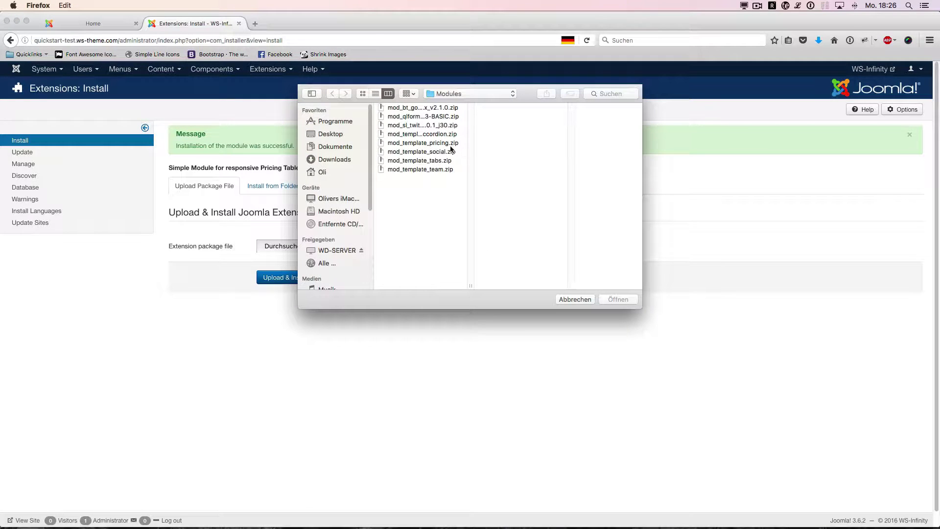
click(426, 151)
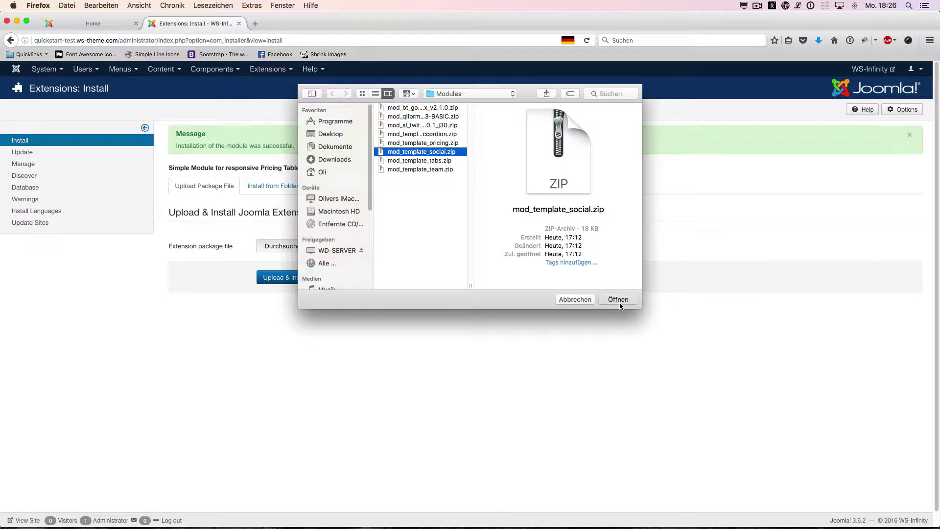
click(618, 300)
click(312, 286)
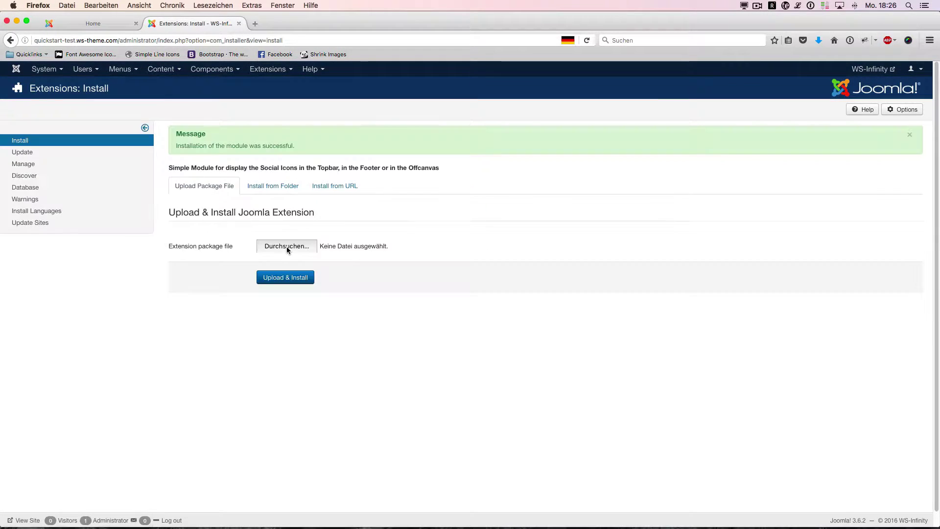
Upload and install the tabs module package mod_template_tabs.zip from the Modules folder.
click(286, 246)
click(422, 161)
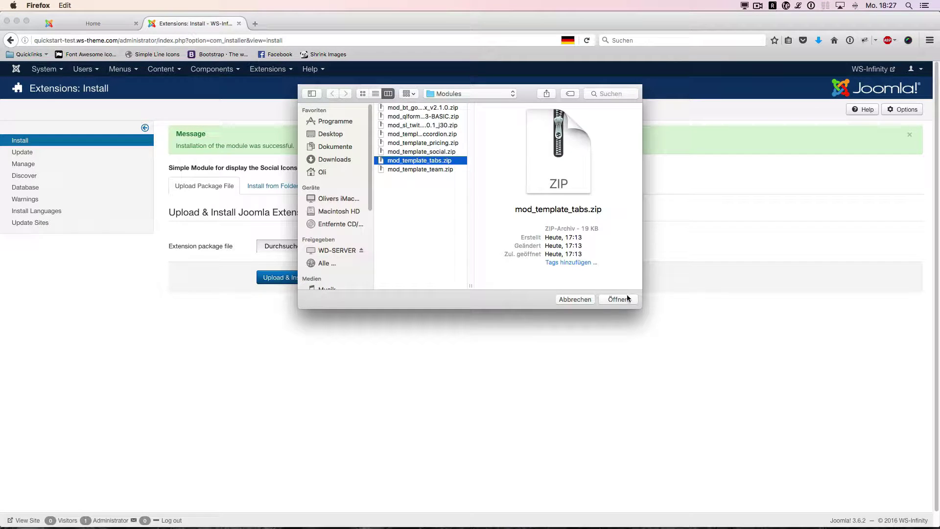
click(283, 277)
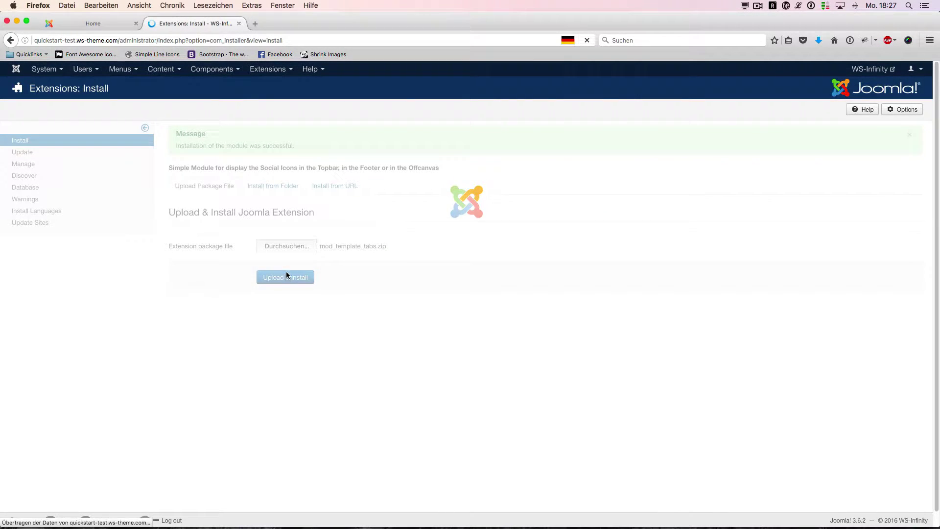
Upload and install the team module package mod_template_team.zip from the Modules folder.
click(285, 246)
click(412, 169)
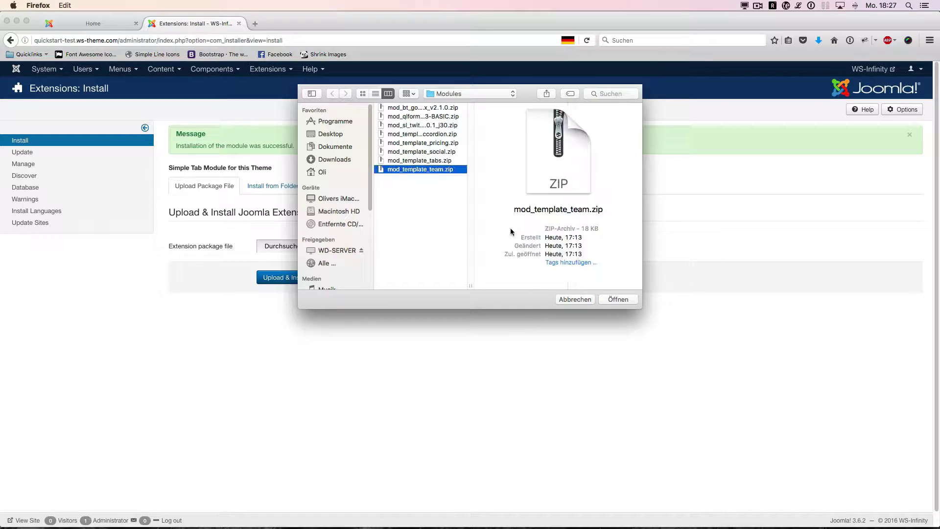
click(606, 302)
click(286, 274)
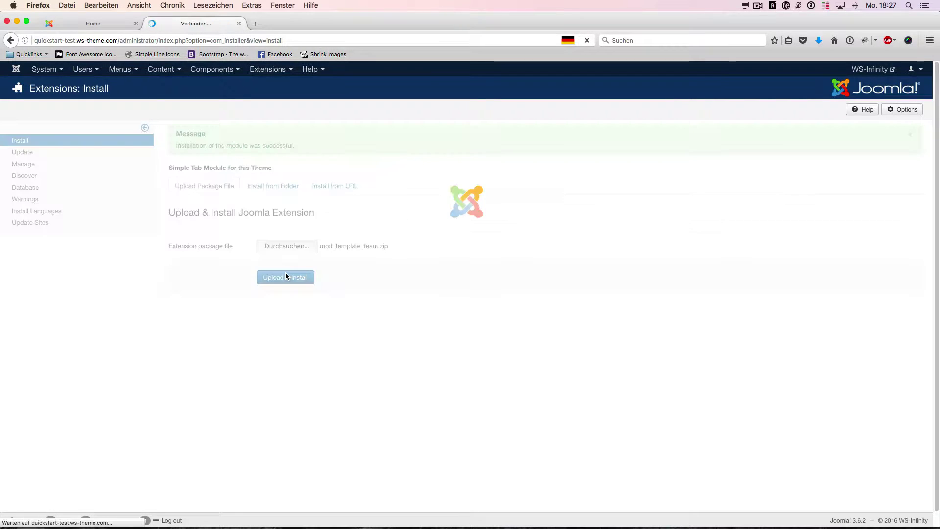
Upload and install the plugin package ws_fontawesomebutton.zip from the Plugins folder of ws-infinity's 4. Piece by Piece folder on the Desktop.
click(292, 246)
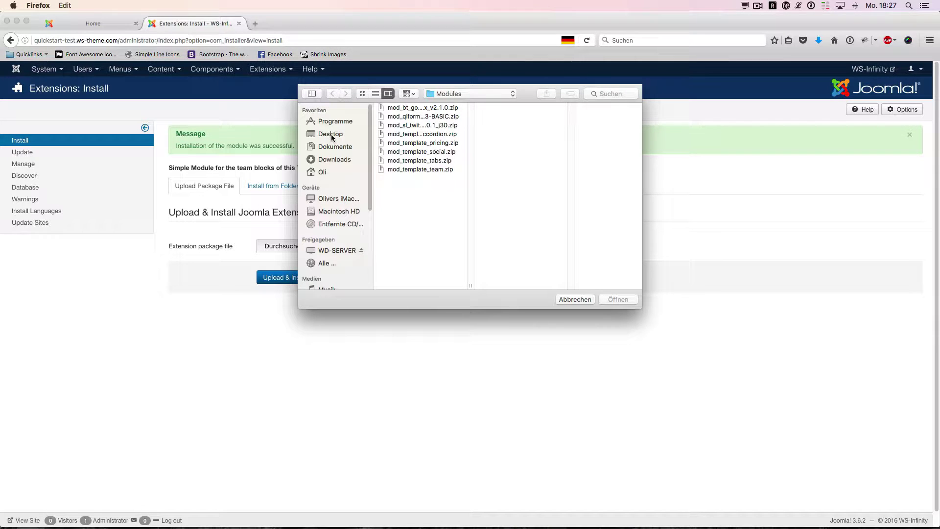
click(354, 137)
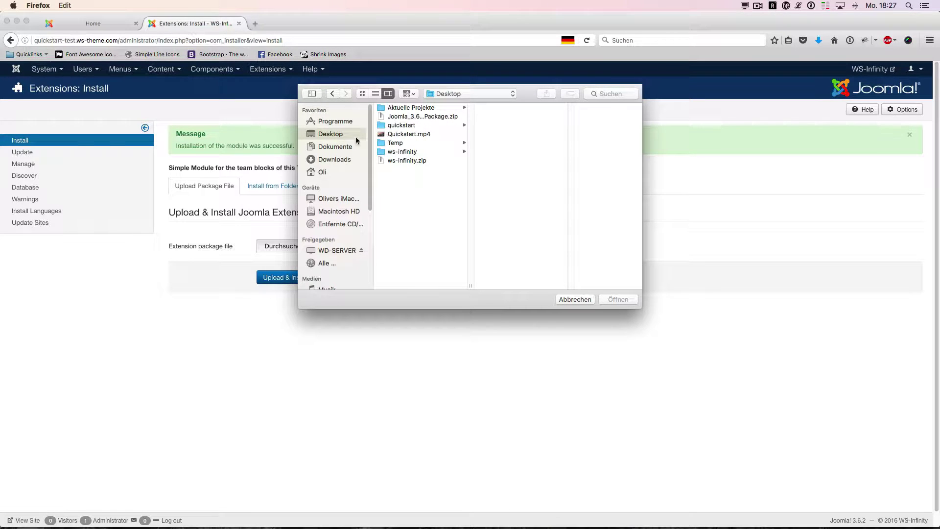
click(411, 152)
click(509, 133)
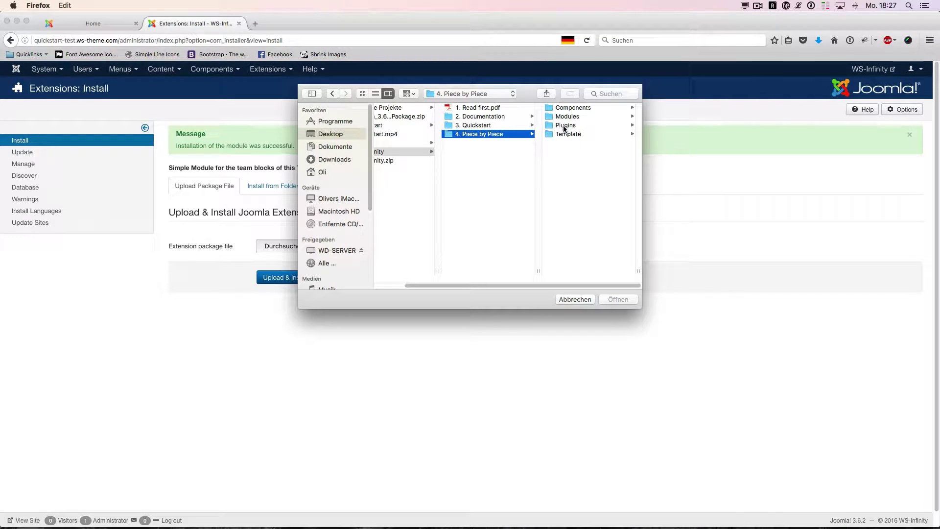
click(564, 126)
click(565, 109)
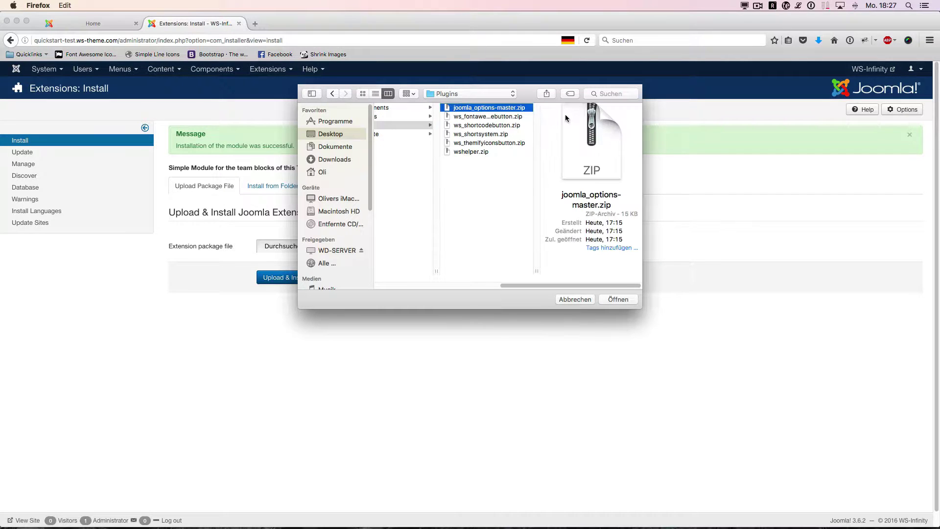
click(480, 118)
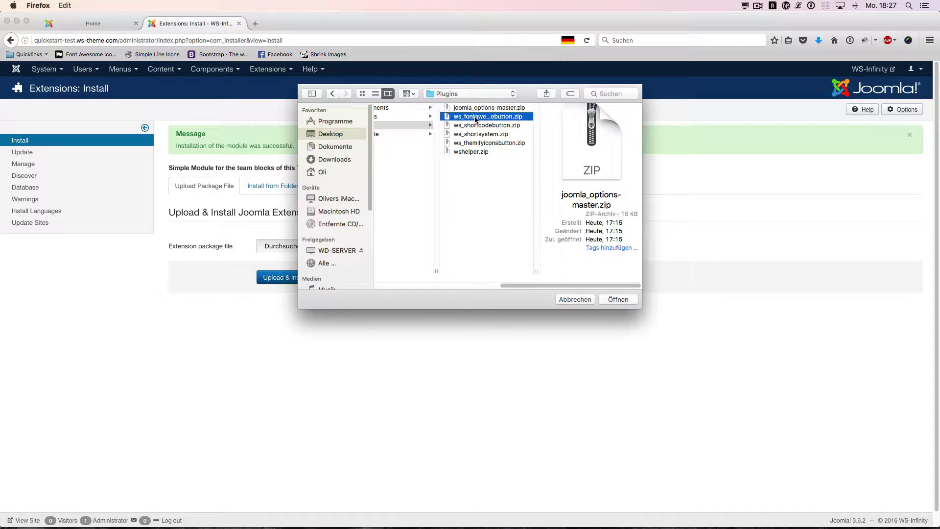
click(613, 298)
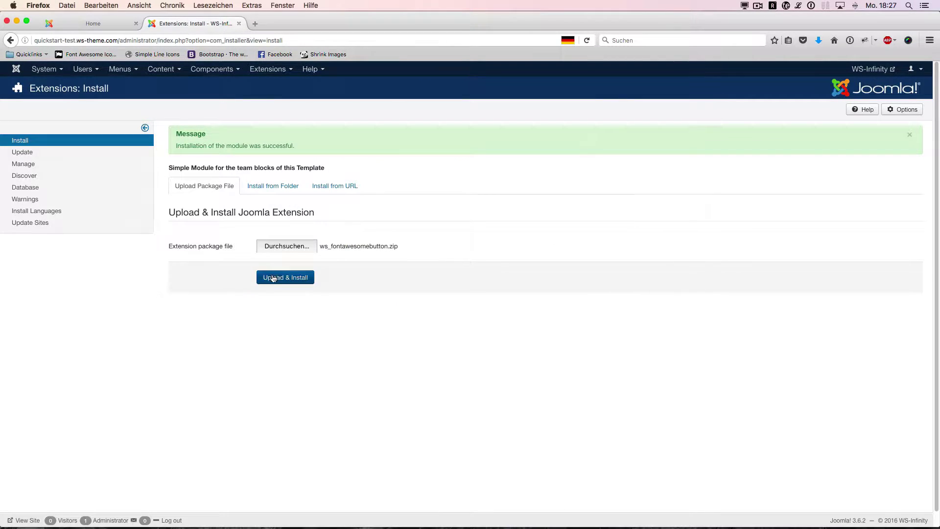
click(274, 277)
Upload and install the shortcode editor button plugin package ws_shortcodebutton.zip from the Plugins folder.
click(293, 246)
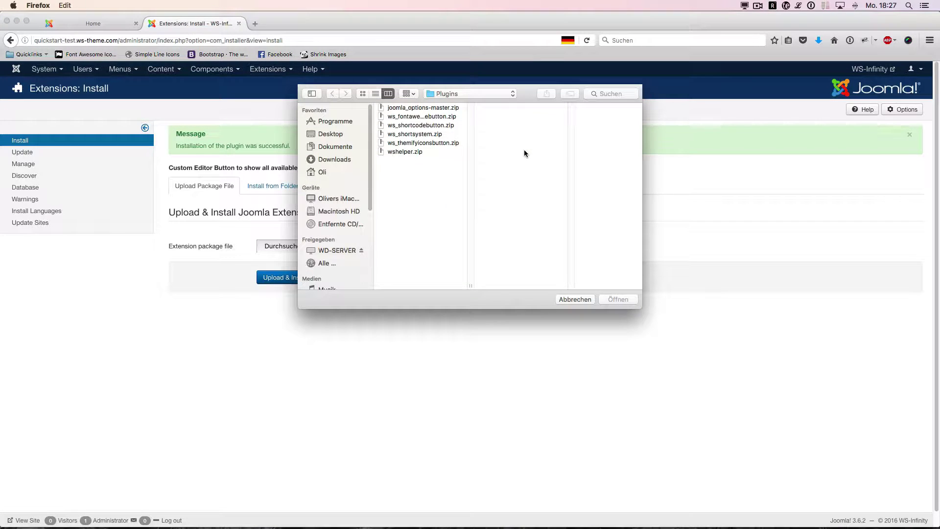
click(423, 127)
click(615, 299)
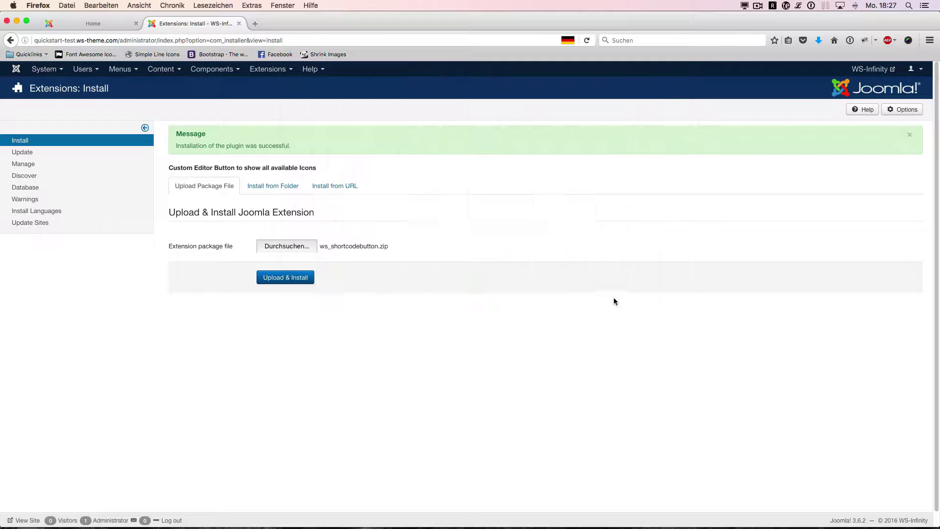
click(285, 277)
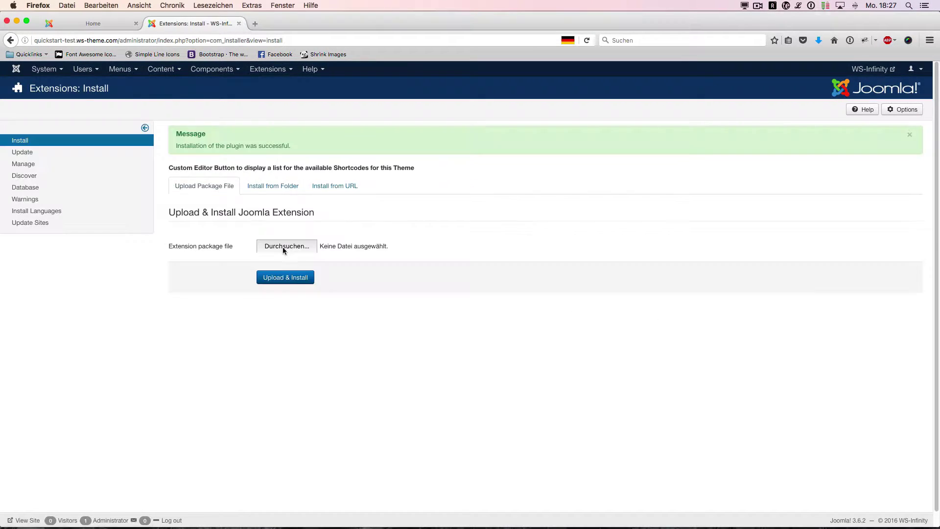
Upload and install the shortcode system plugin package ws_shortsystem.zip from the Plugins folder.
click(287, 248)
click(421, 134)
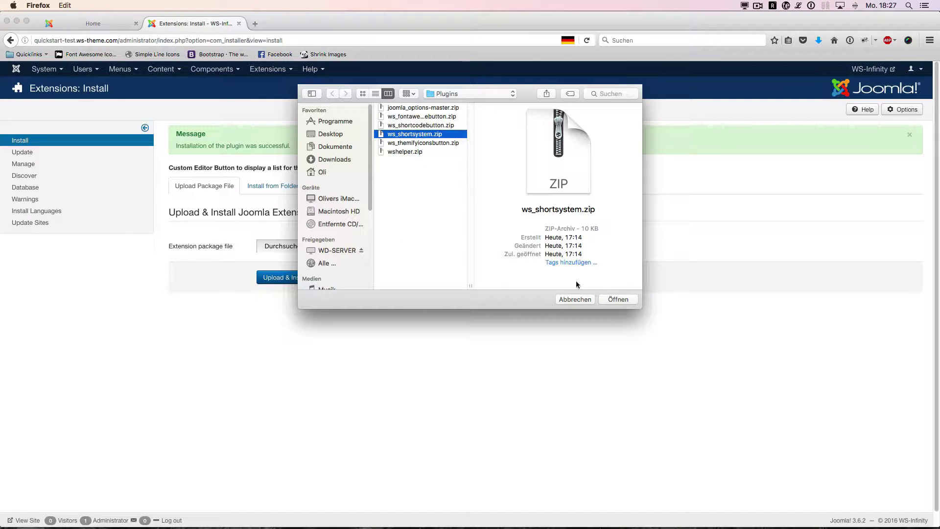
click(615, 299)
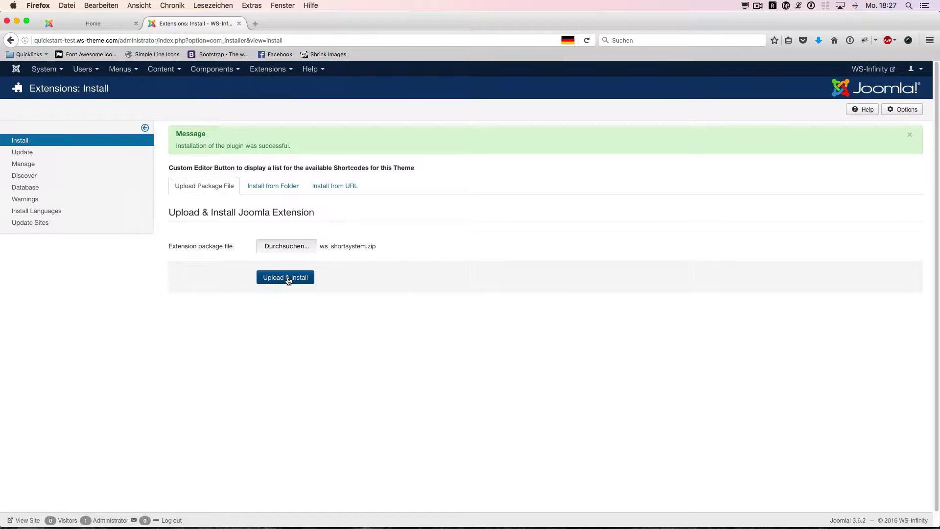
click(288, 277)
Upload and install the Themify icons button plugin package ws_themifyiconsbutton.zip from the Plugins folder.
click(294, 246)
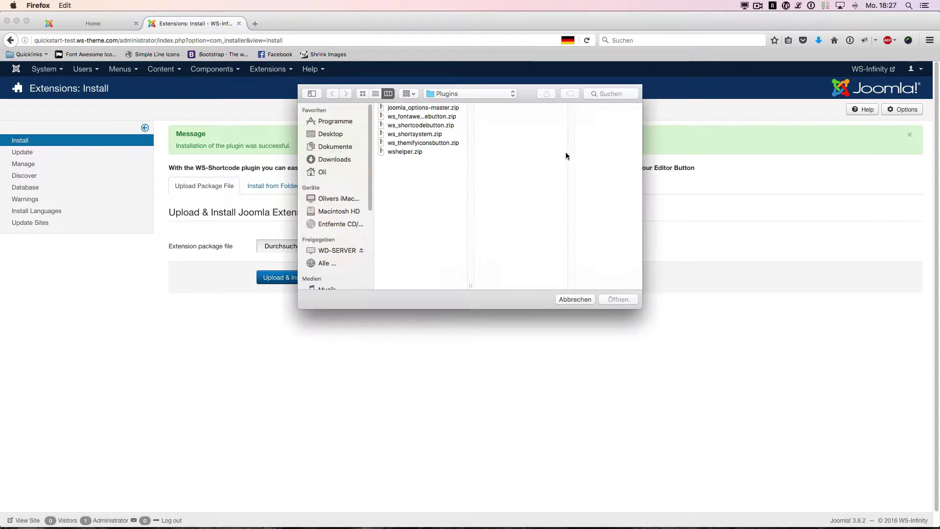
click(423, 143)
click(612, 299)
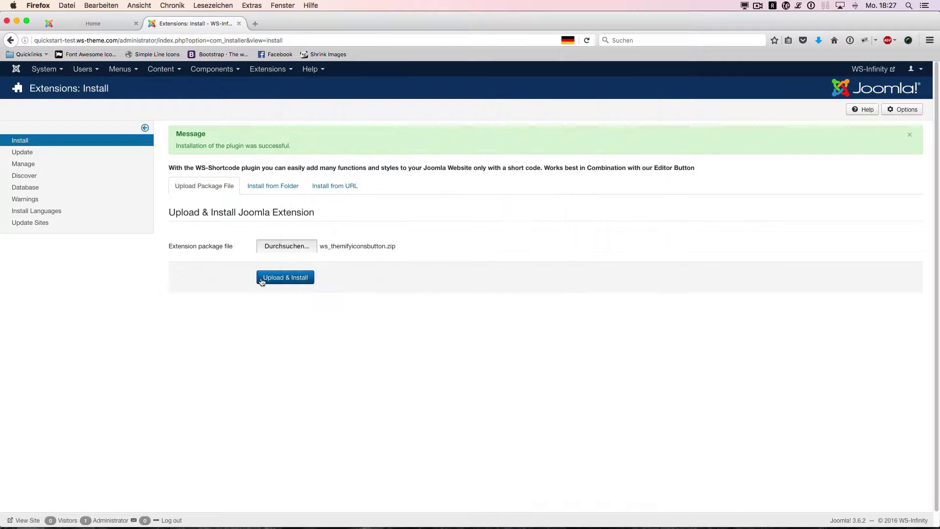
click(262, 281)
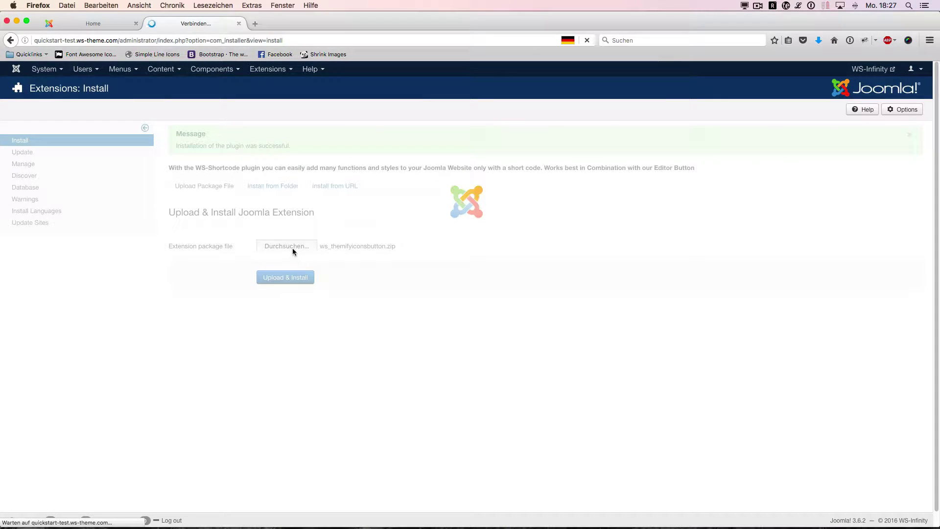
Upload and install the helper plugin package wshelper.zip from the Plugins folder.
click(292, 246)
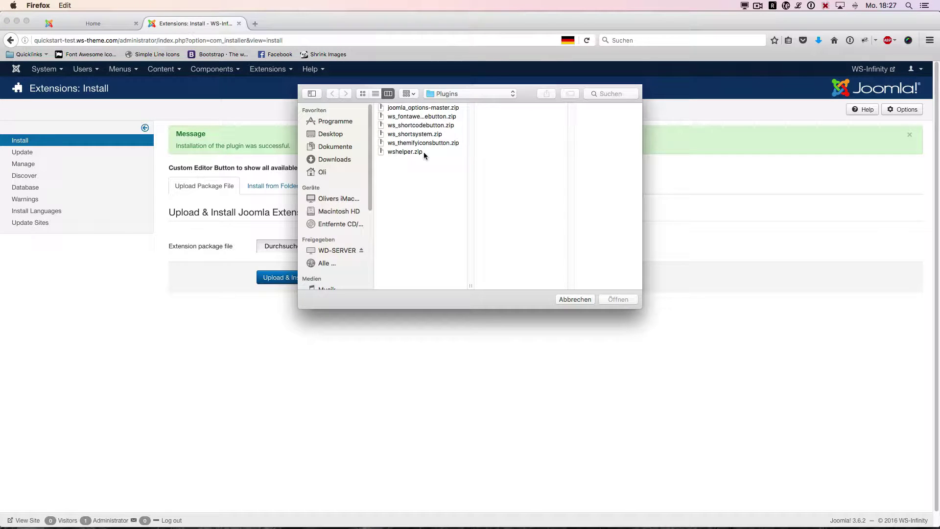
click(424, 151)
click(617, 299)
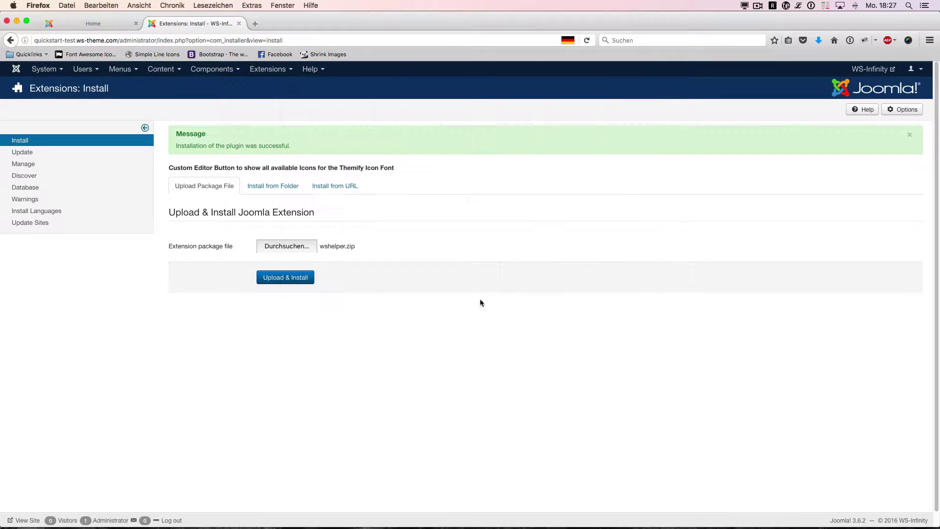
click(273, 277)
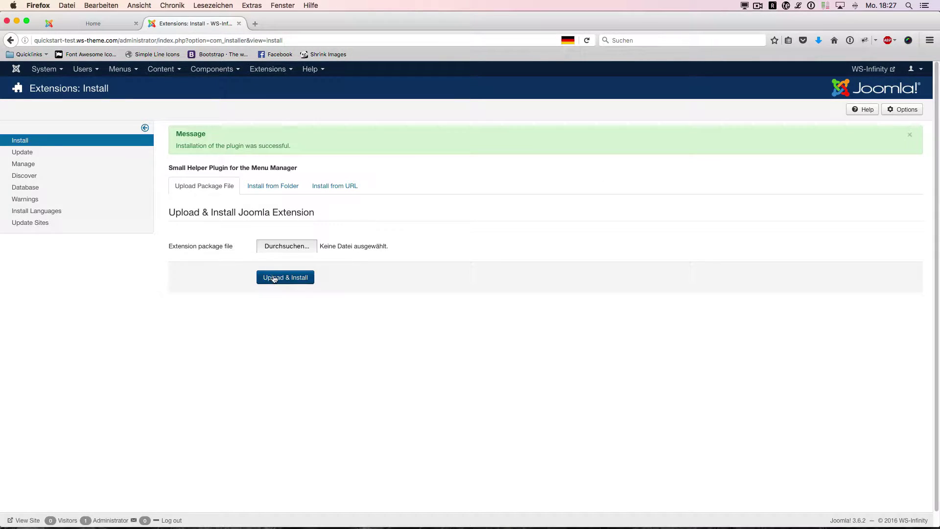
Upload and install the template package ws-infinity.zip from the Template folder of ws-infinity's 4. Piece by Piece folder on the Desktop.
click(286, 248)
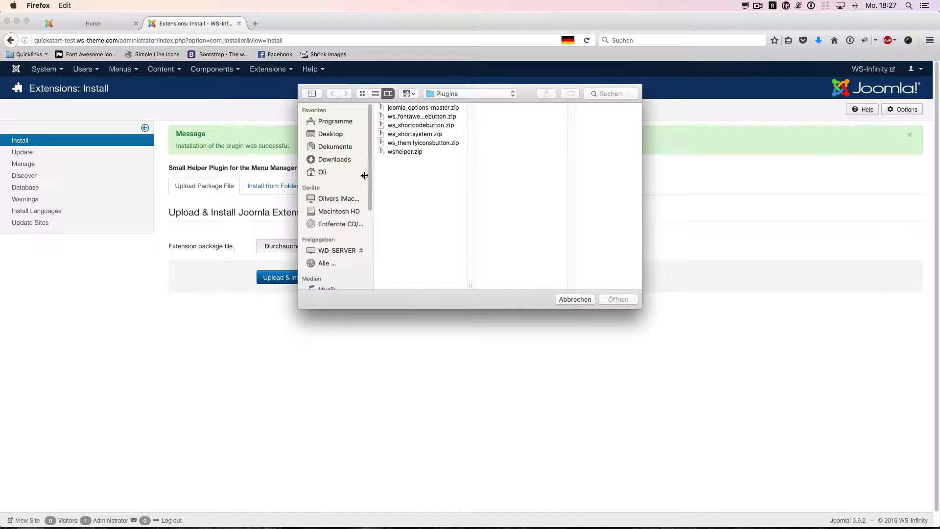
click(331, 134)
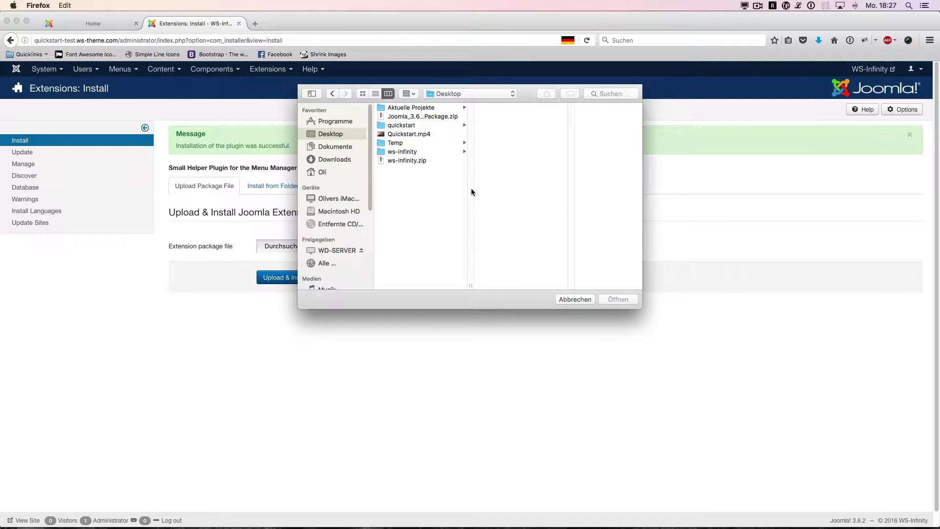
click(411, 153)
click(507, 134)
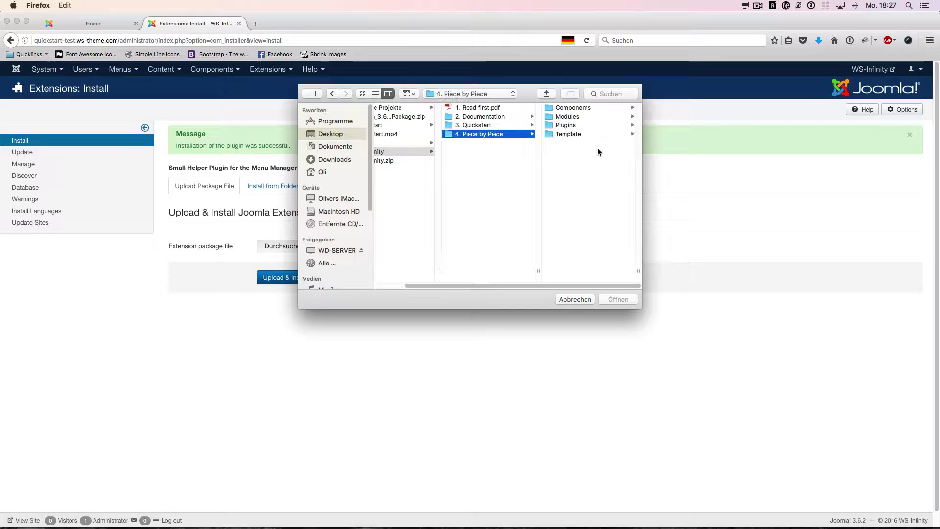
click(576, 134)
click(568, 108)
click(617, 299)
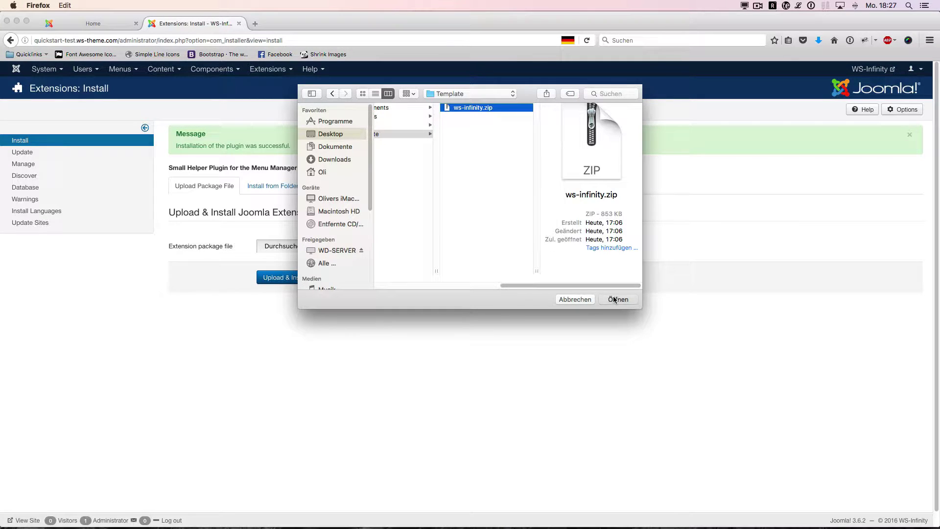
click(287, 279)
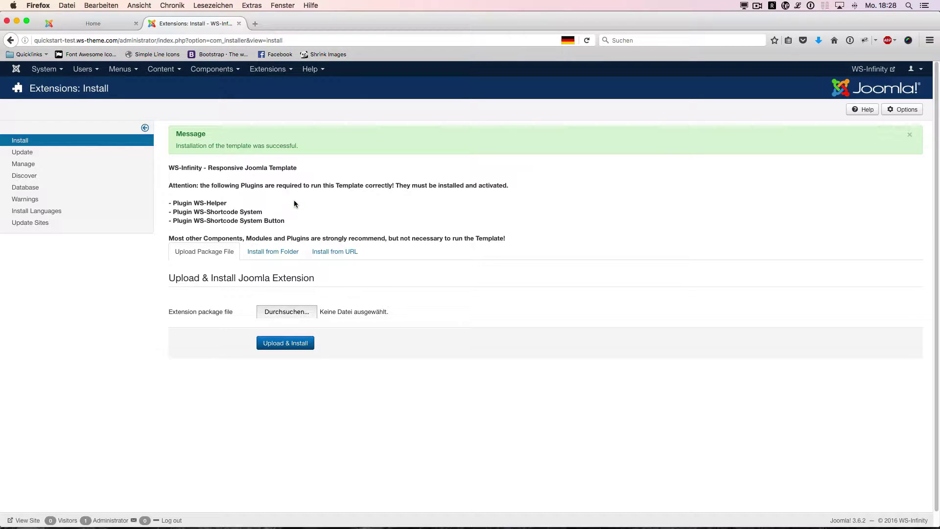
In the plugin manager, enable the WS Fontawesomebutton, WS Shortcodebutton and WS Themifyiconsbutton plugins.
click(269, 70)
click(277, 119)
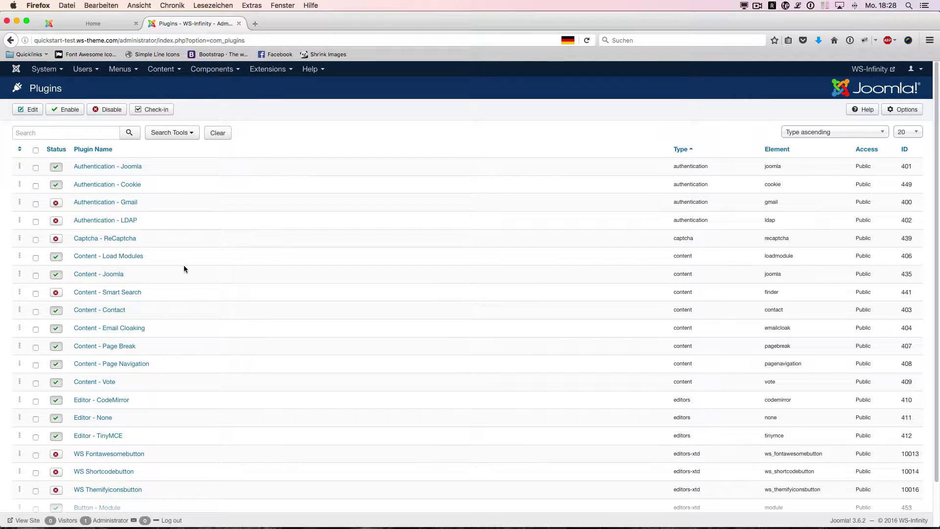
scroll(184, 265, down, 2)
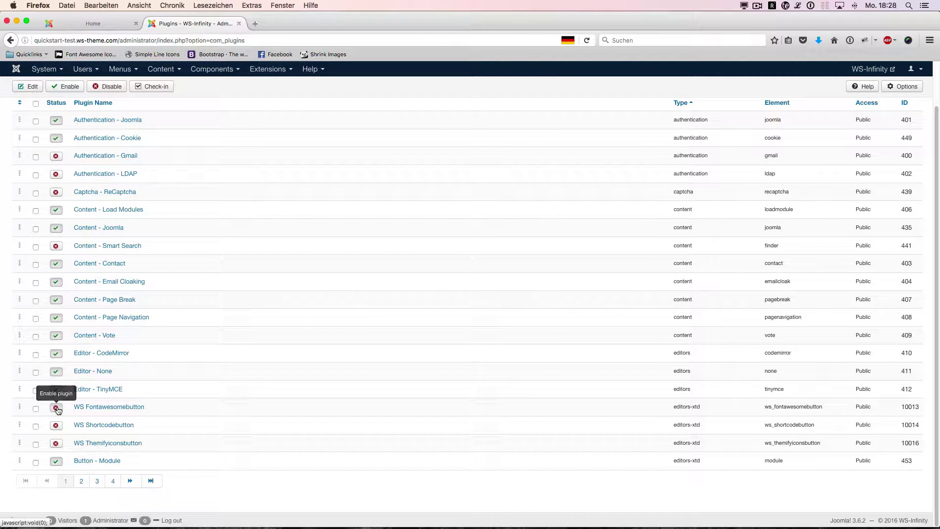
click(56, 408)
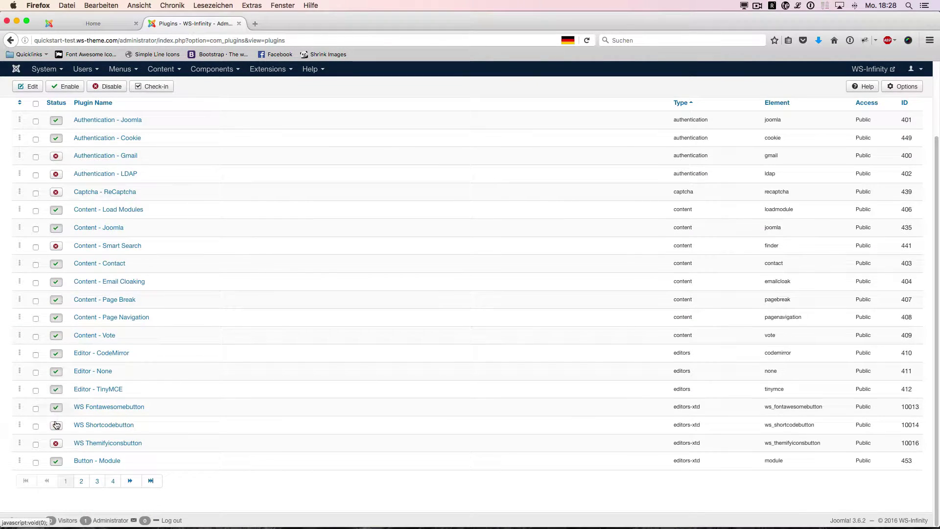
click(56, 426)
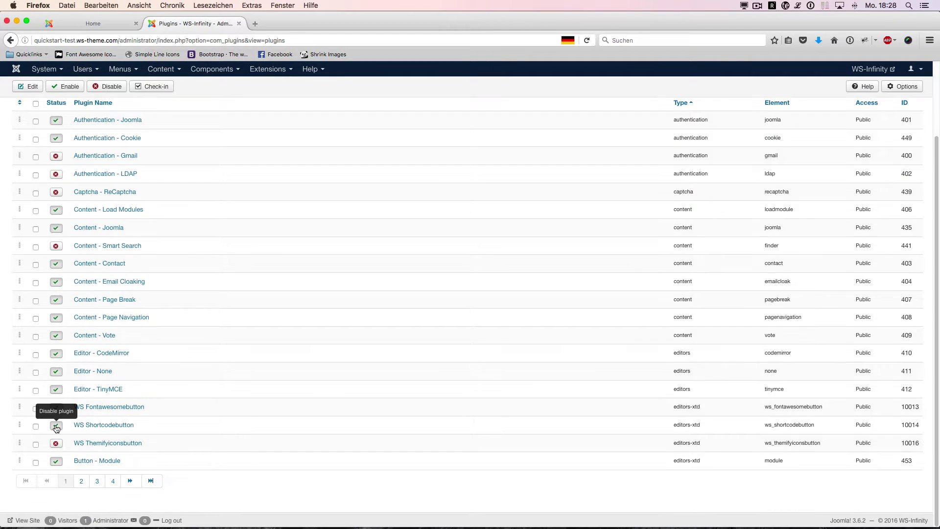
click(56, 444)
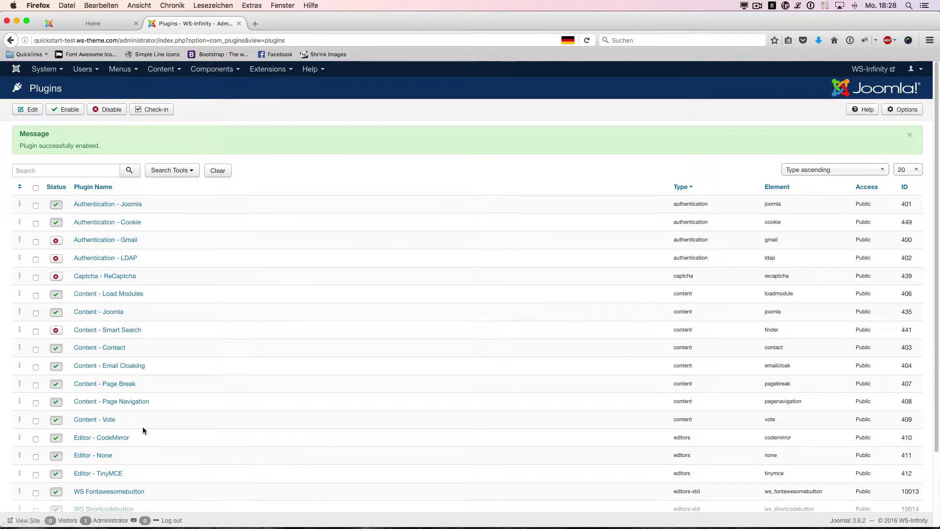
Enable the WS Shortcode System and WS Helper Plugin system plugins, and check the remaining plugin list for others.
scroll(128, 445, down, 3)
click(89, 481)
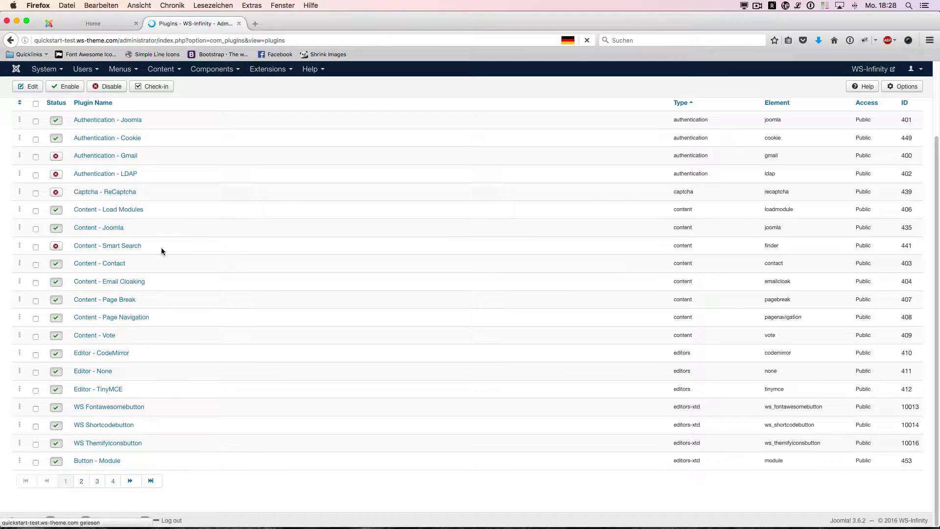
scroll(161, 257, down, 3)
click(97, 481)
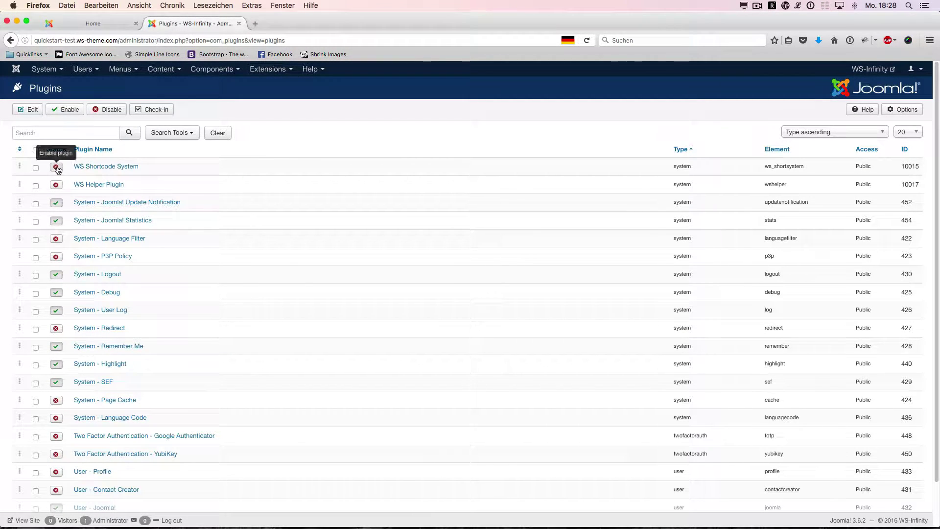
click(55, 167)
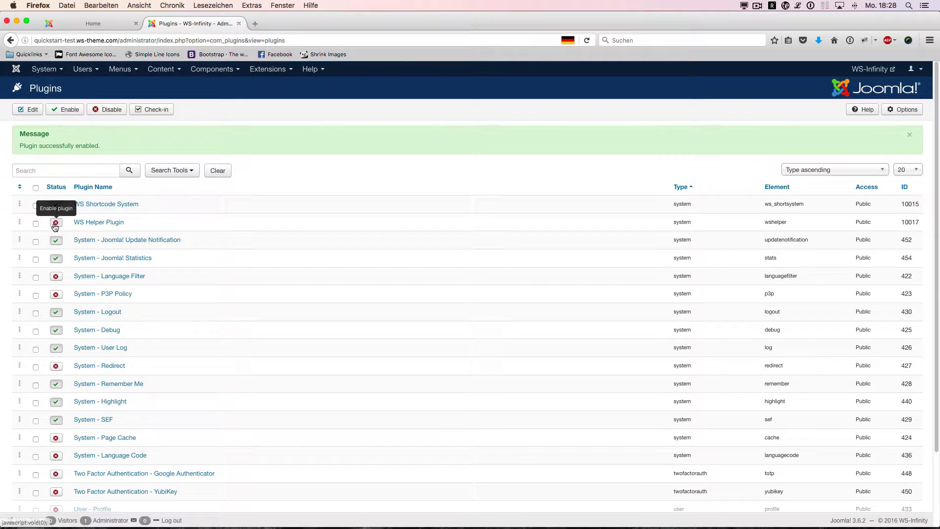
click(56, 223)
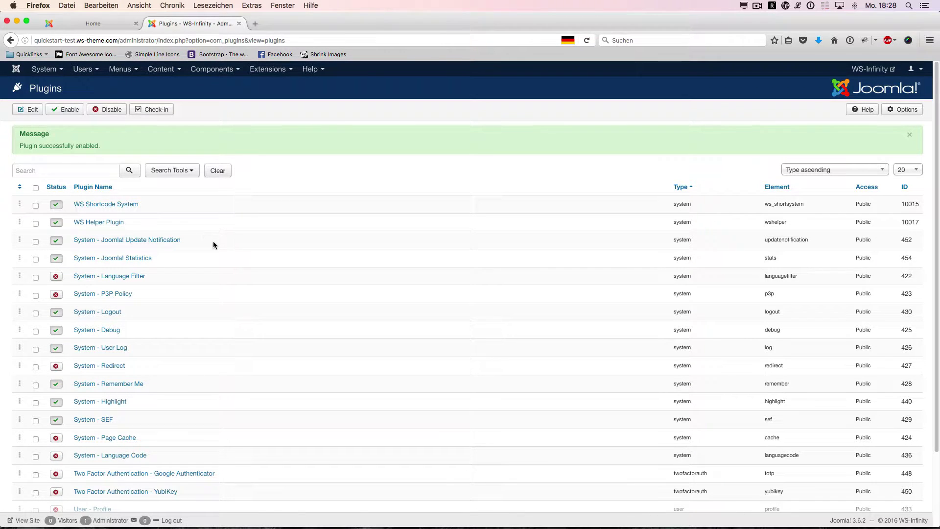
scroll(213, 241, down, 3)
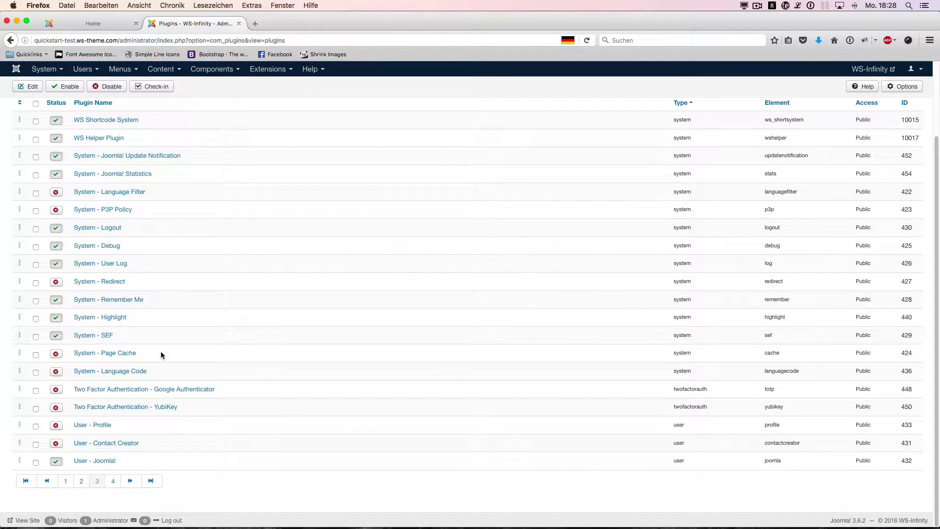
click(112, 480)
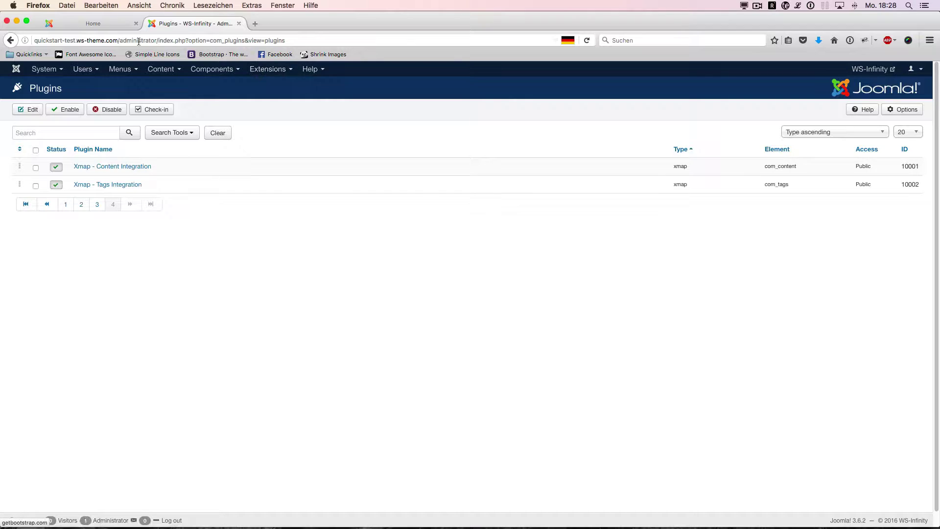
Make the WS-Infinity template style the default for the site and reload the site's home page.
click(95, 25)
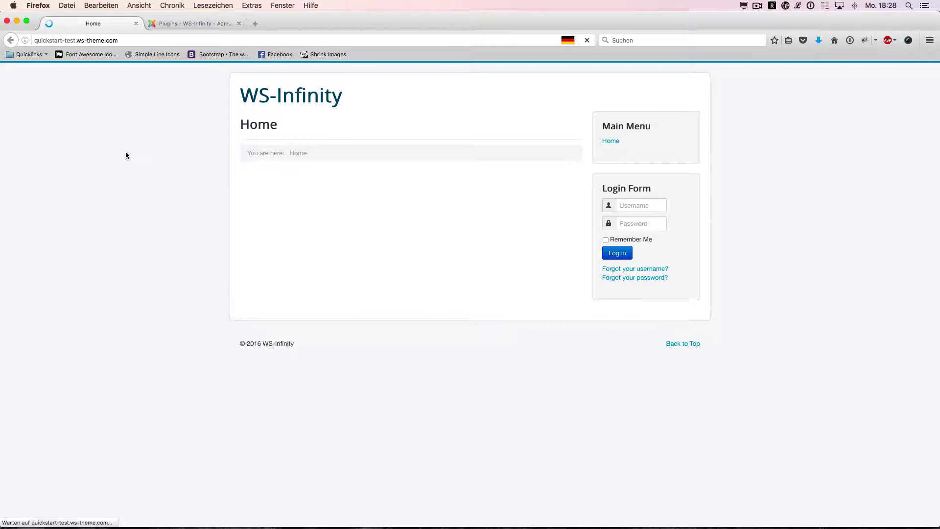
click(206, 25)
click(261, 73)
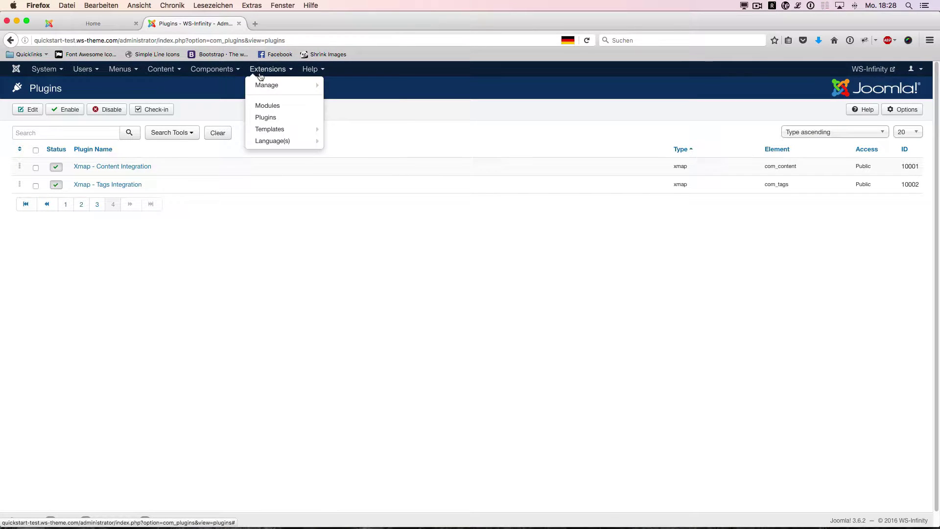
click(281, 135)
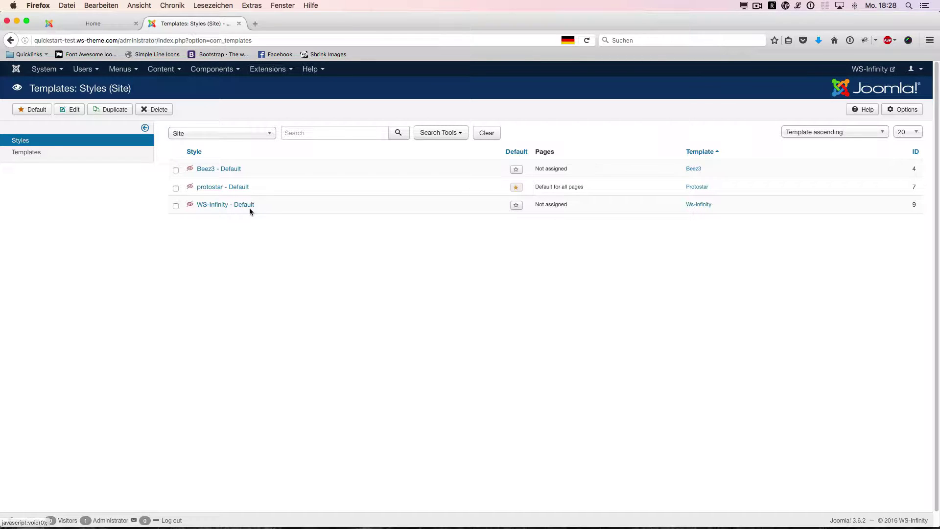
click(517, 205)
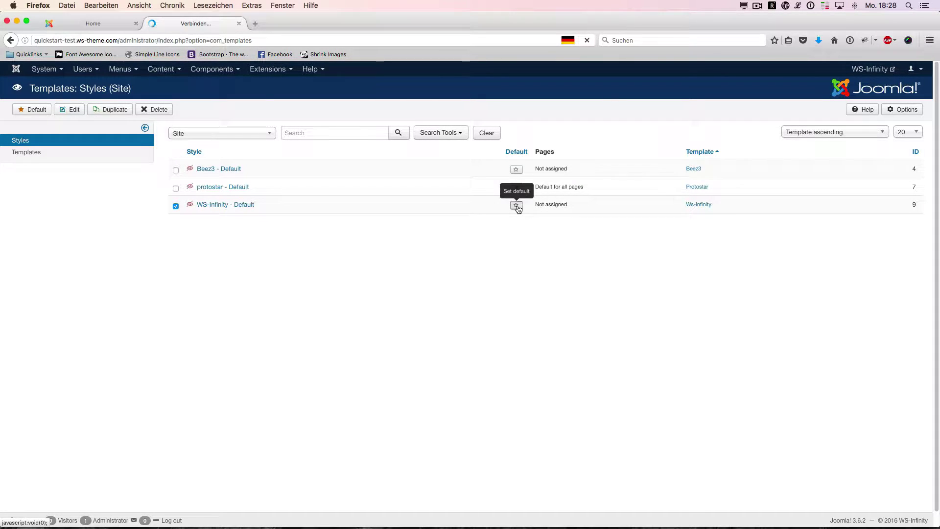
click(110, 27)
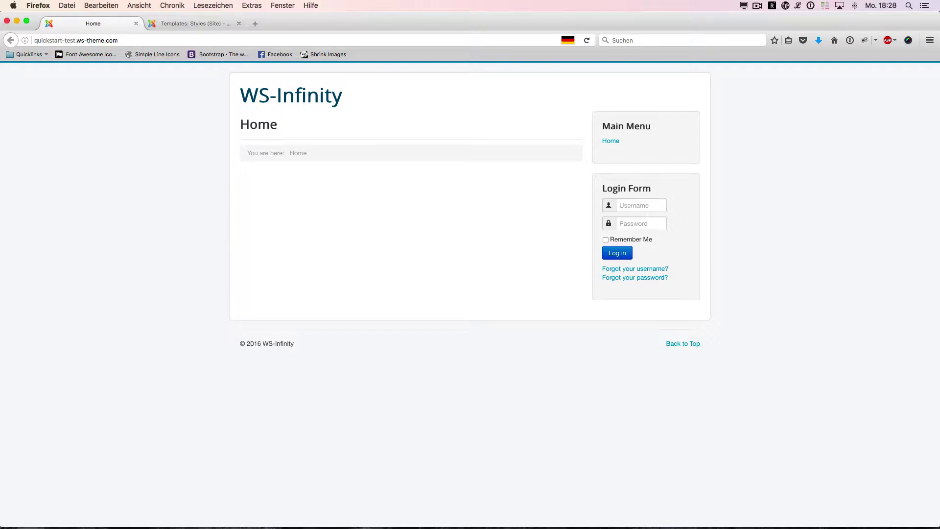
key(super+r)
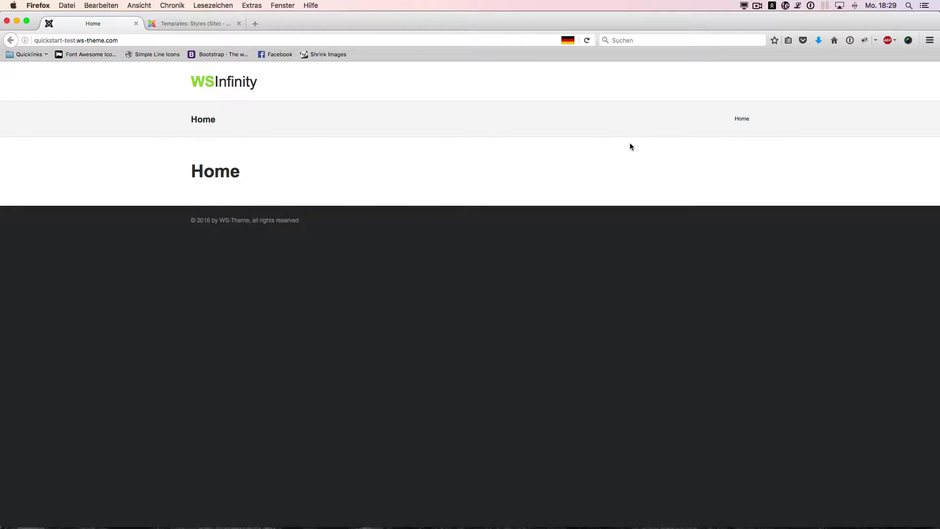
In the Main Menu module, set the position to Menu [menu] and turn on Show Sub-menu Items.
click(214, 26)
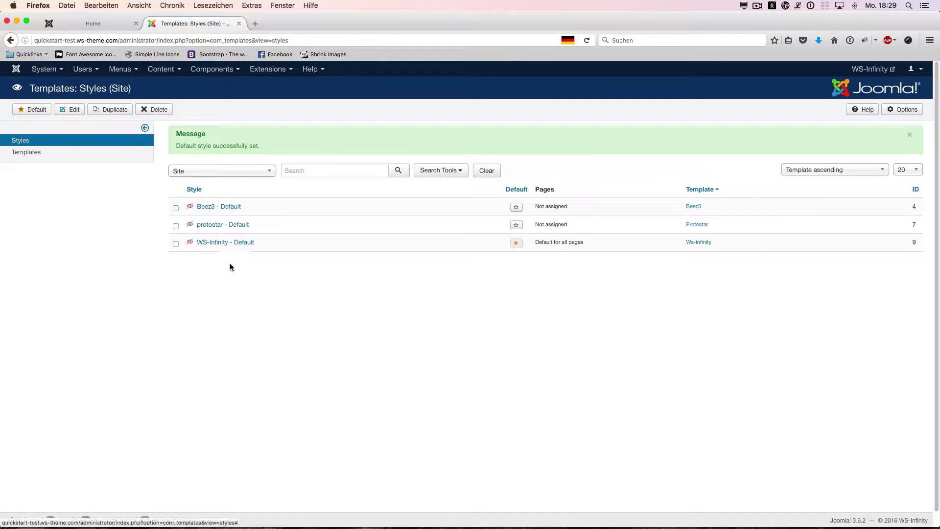
click(268, 73)
click(271, 104)
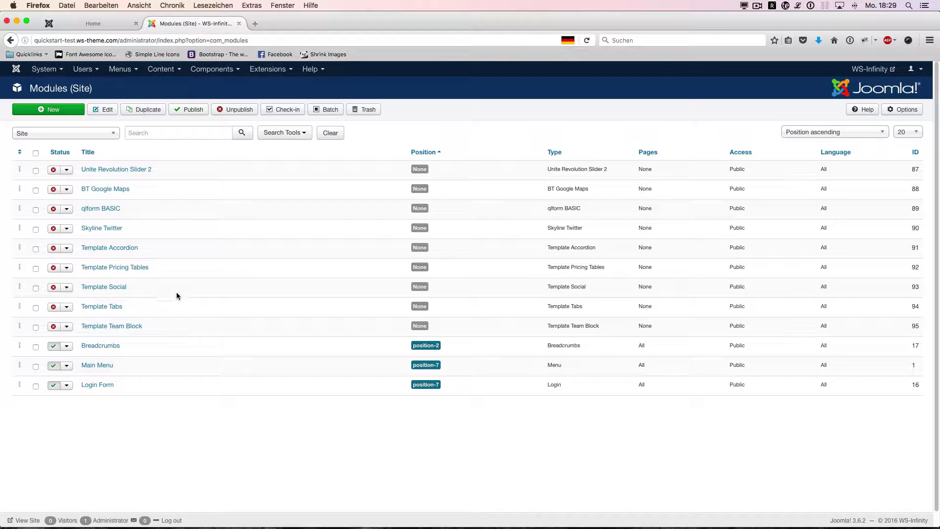
click(101, 366)
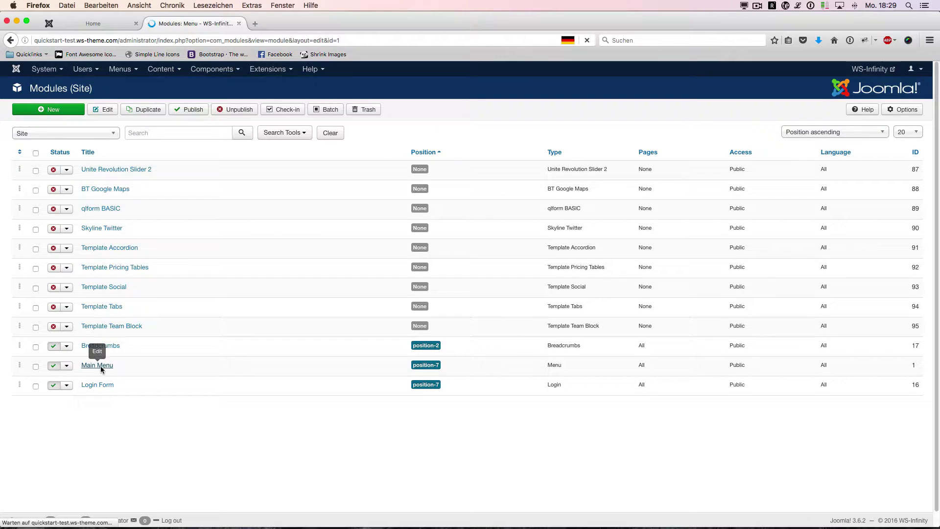
click(706, 230)
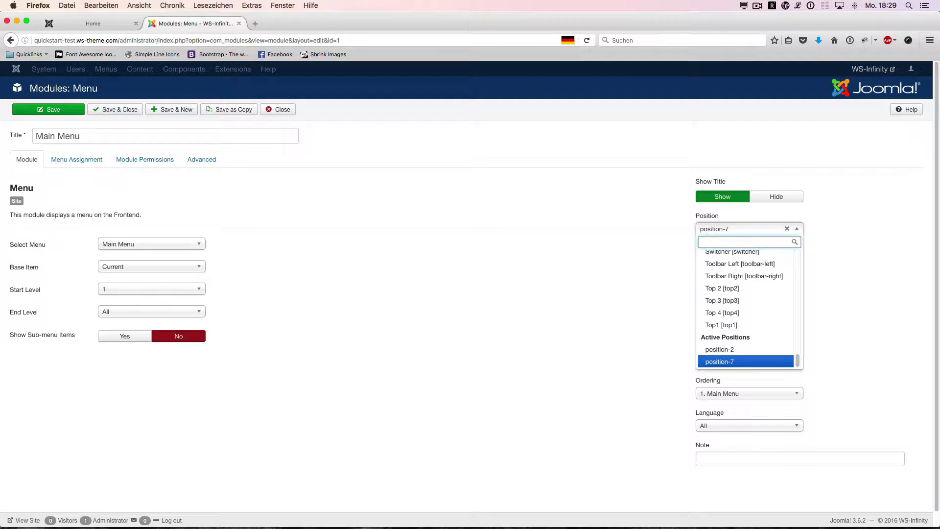
text(menu)
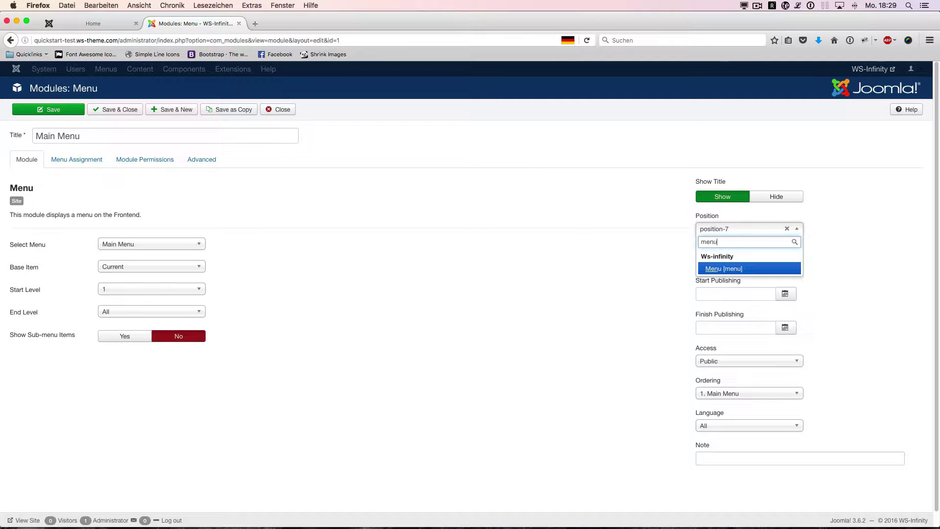
click(723, 268)
click(121, 338)
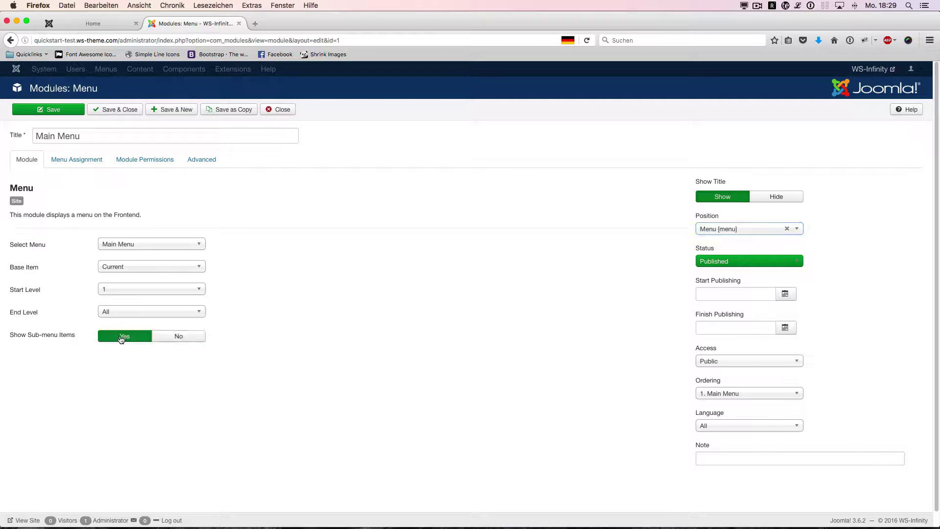
Set the Main Menu module's alternative layout to main-menu, save and close it, and reload the site's home page.
click(203, 163)
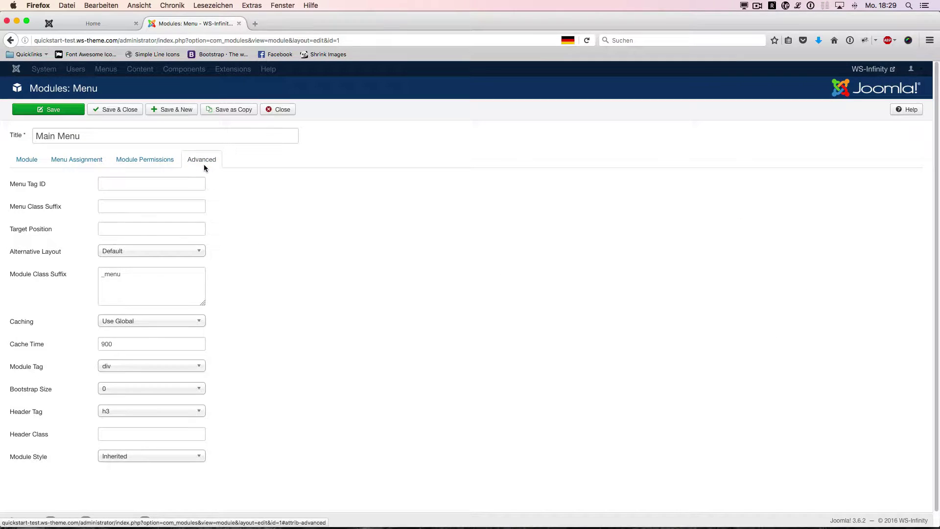
click(141, 256)
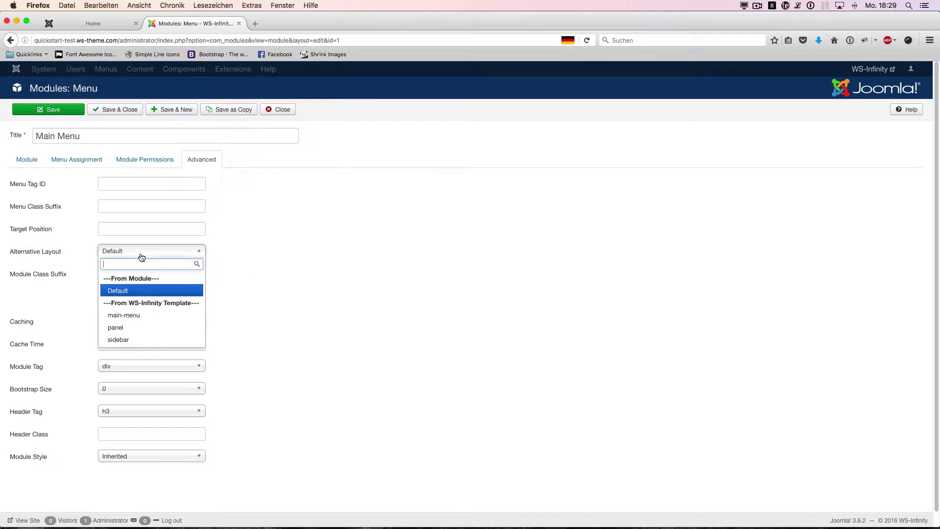
click(146, 315)
click(123, 109)
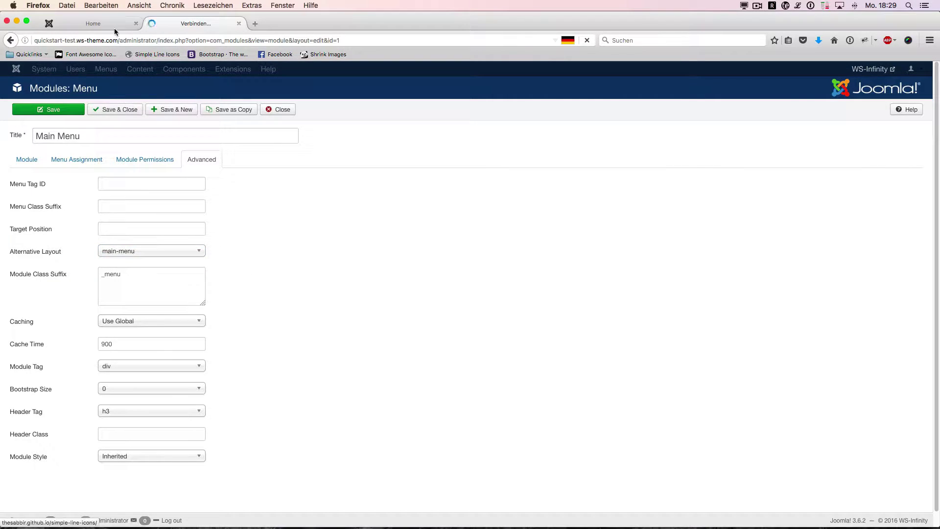
click(106, 25)
key(super+r)
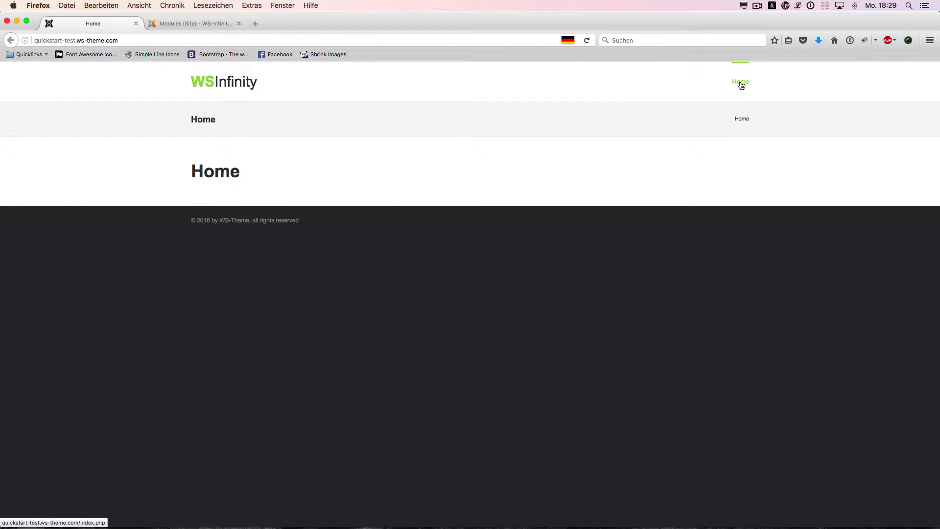
Trash the Breadcrumbs module in the site module list.
click(207, 22)
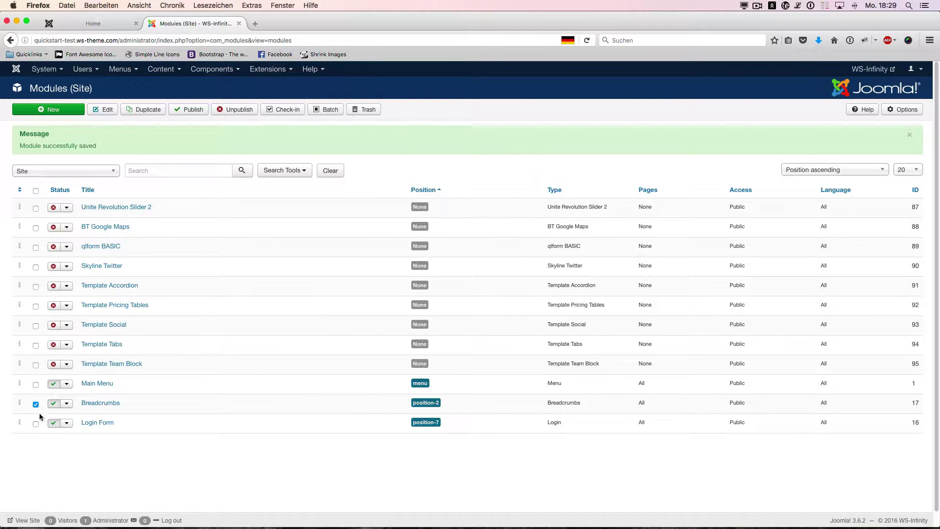
click(367, 109)
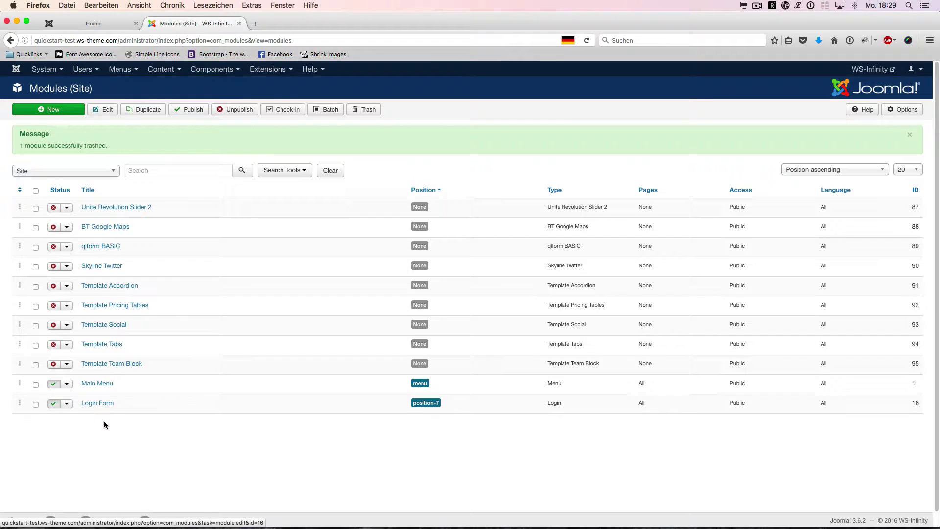
Set the Login Form module's position to Sidebar Right [sidebar-right], save and close it, and reload the site's home page.
click(99, 404)
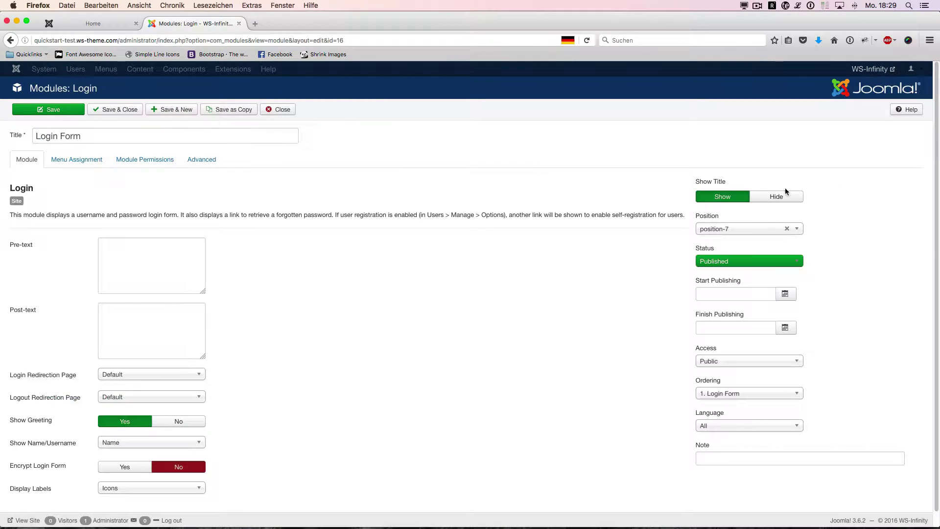
click(736, 233)
text(sidebar-r)
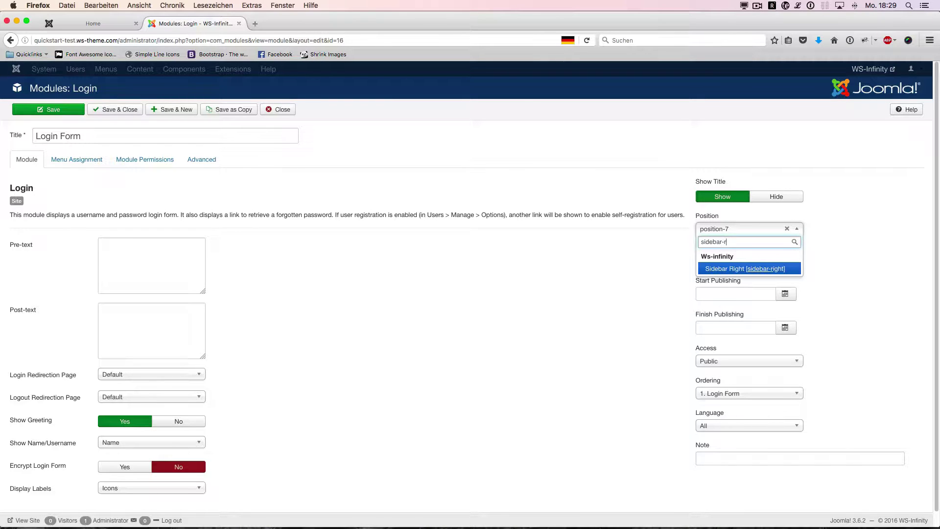
click(745, 281)
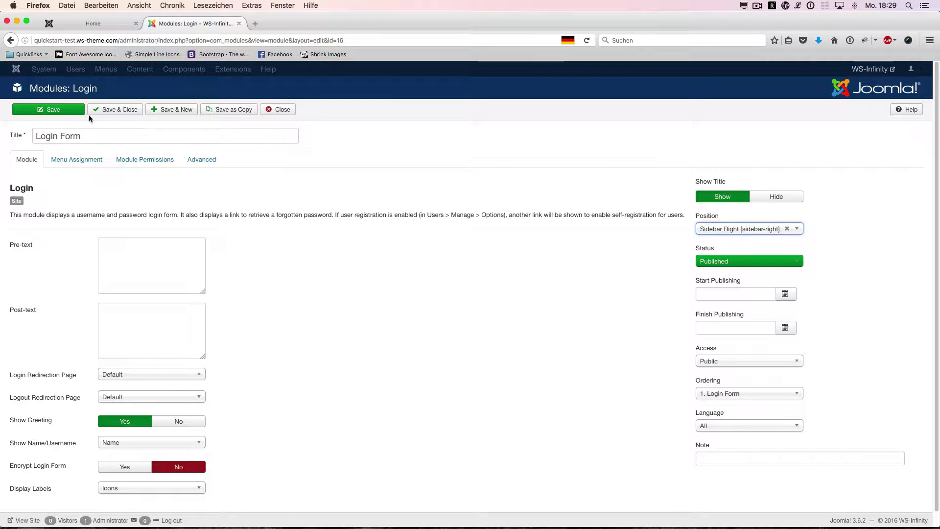
click(76, 159)
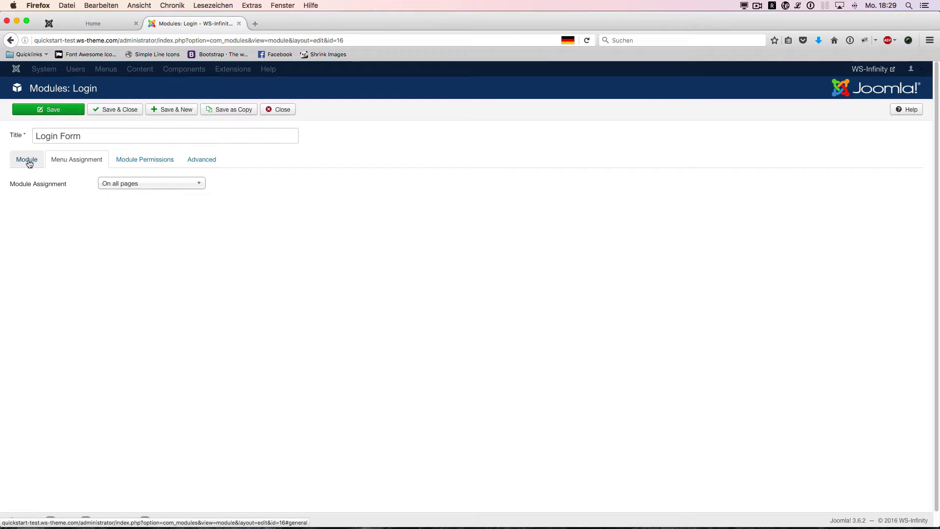
click(29, 164)
click(115, 110)
click(115, 23)
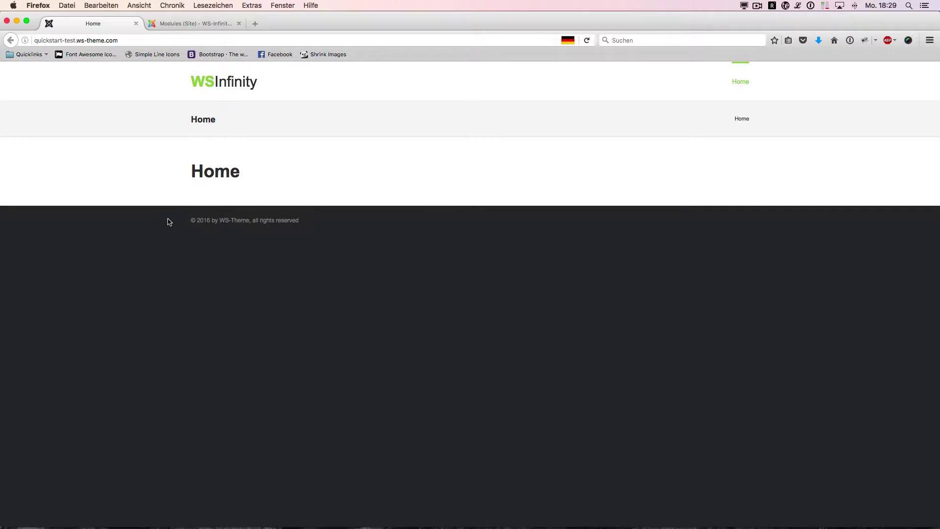
key(super+r)
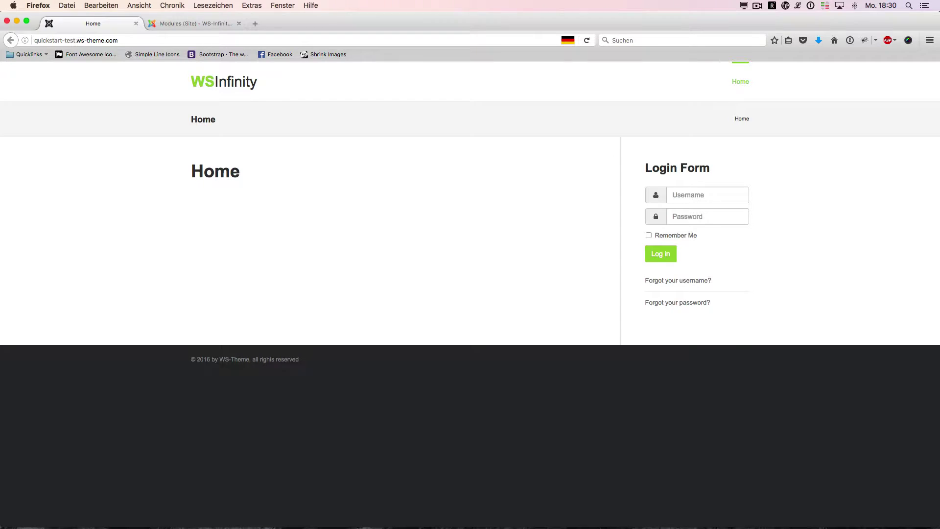
click(688, 198)
Start a new article in the administration's content area and look over its editor.
click(213, 25)
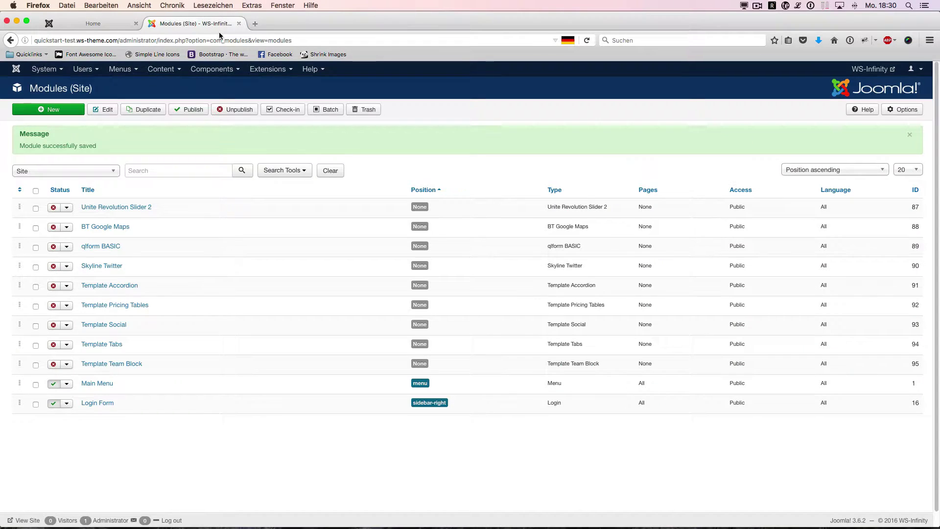
click(270, 72)
click(164, 85)
mouse_move(166, 85)
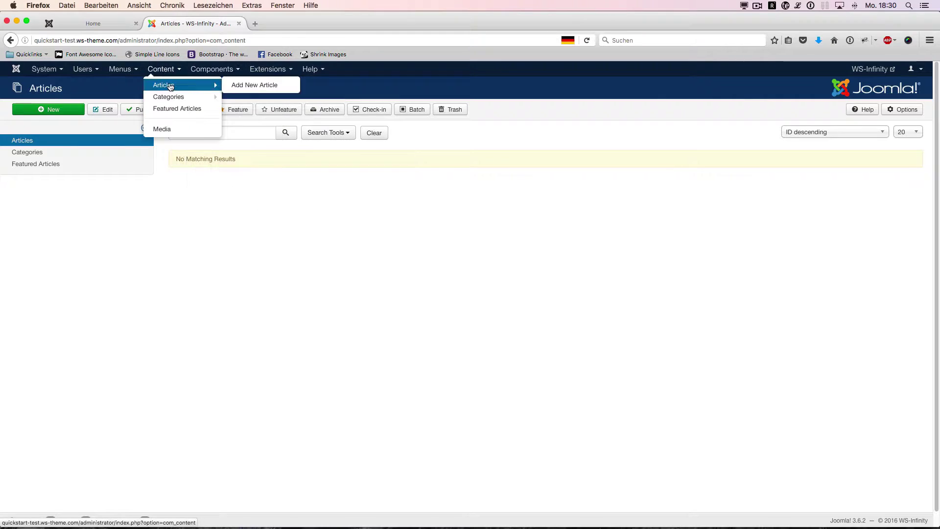
click(252, 84)
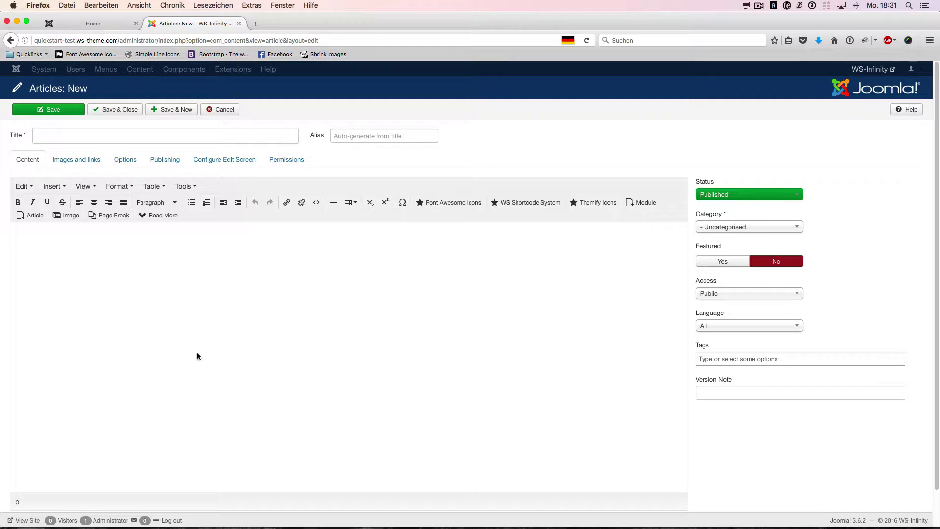
scroll(197, 355, down, 2)
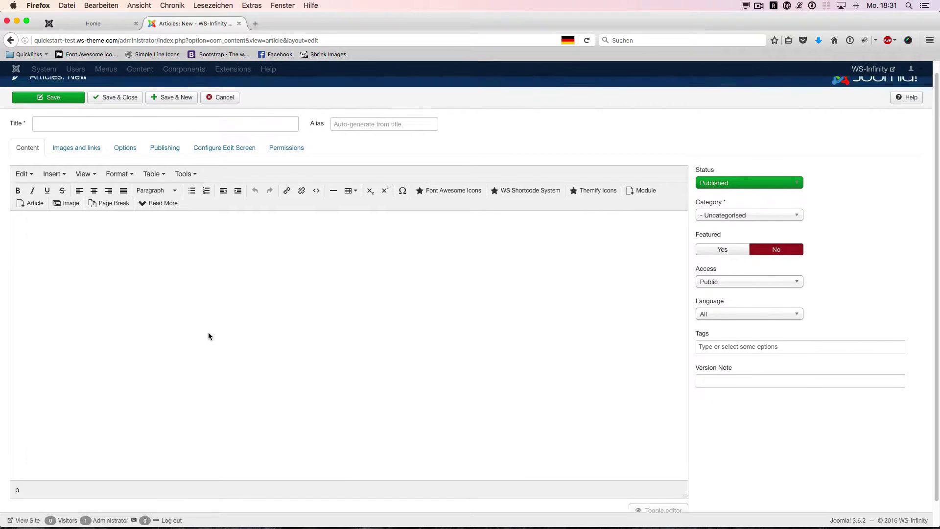
scroll(207, 333, up, 1)
scroll(205, 327, down, 3)
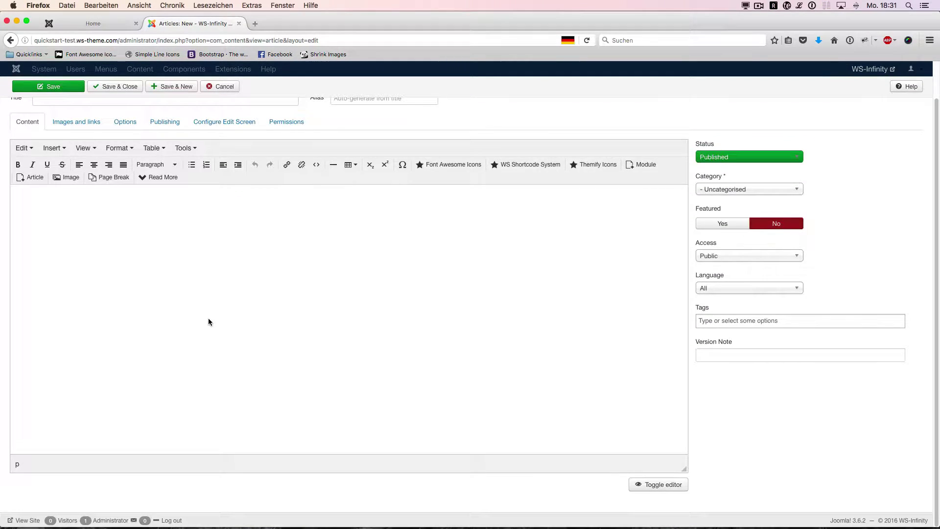
Discard the new article, set the default editor to Editor - CodeMirror in Global Configuration, and save and close it.
scroll(207, 321, up, 3)
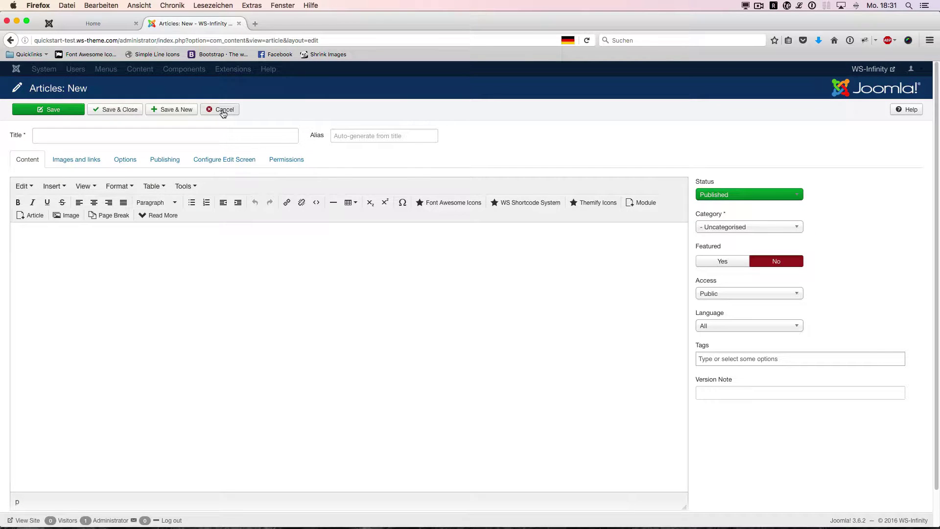
click(223, 110)
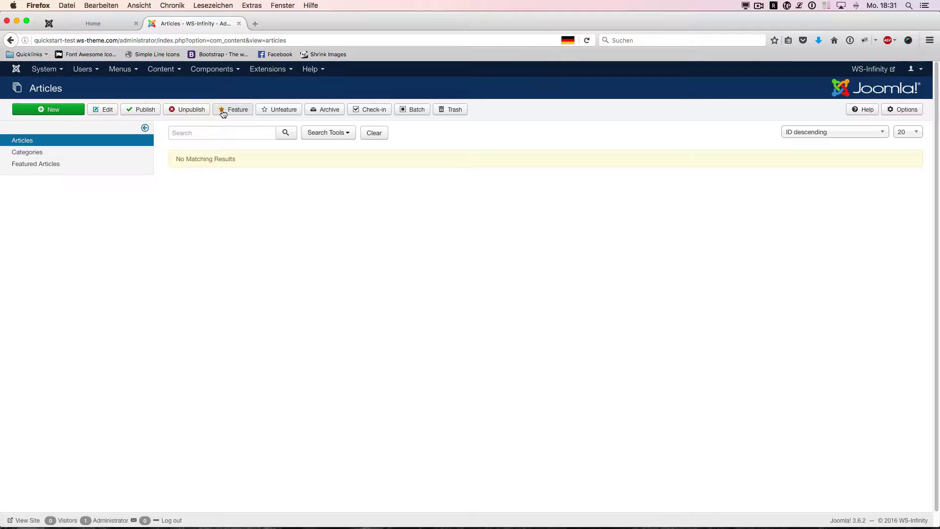
click(67, 99)
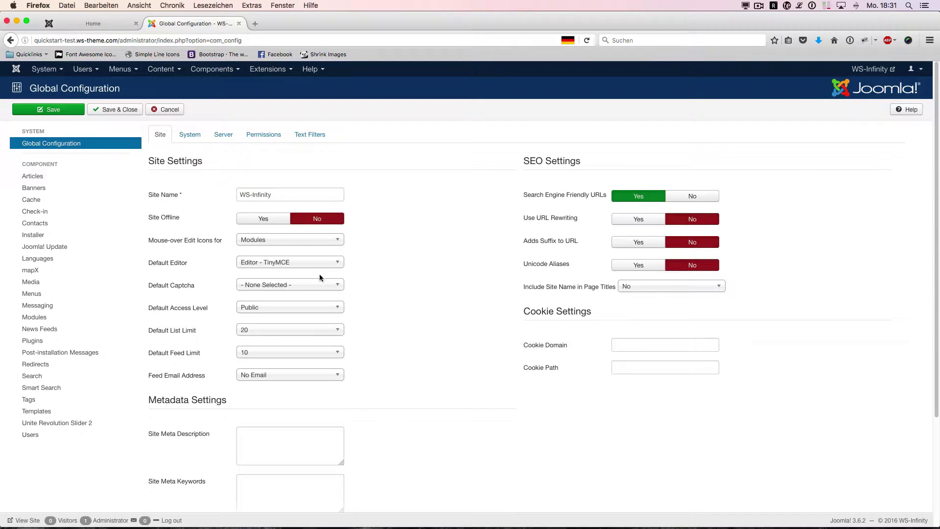
click(278, 262)
click(279, 273)
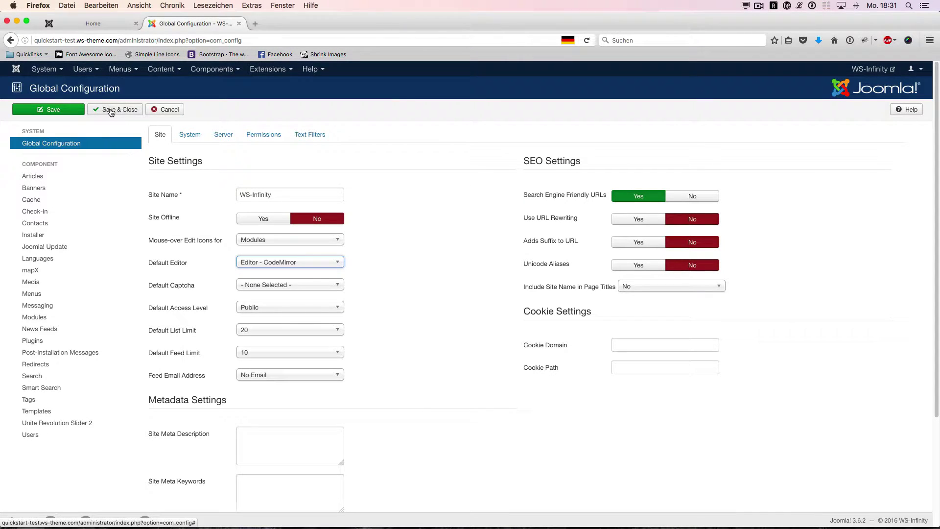
click(122, 110)
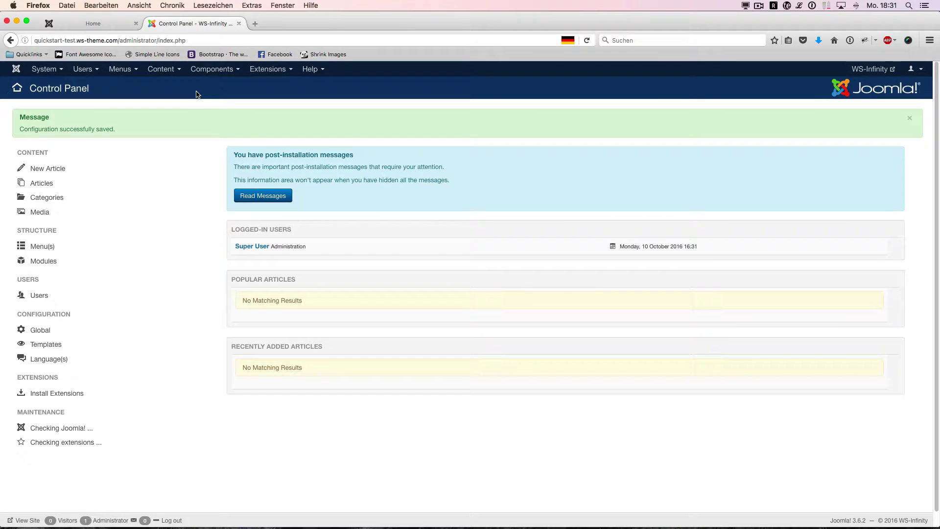
Create a new article titled Homepage with the body text "Text", and save and close it.
click(161, 74)
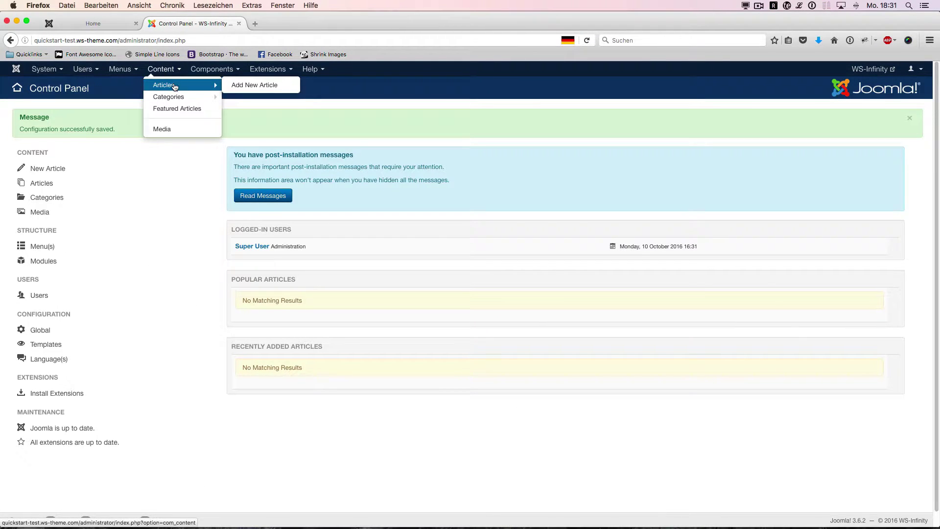
click(174, 85)
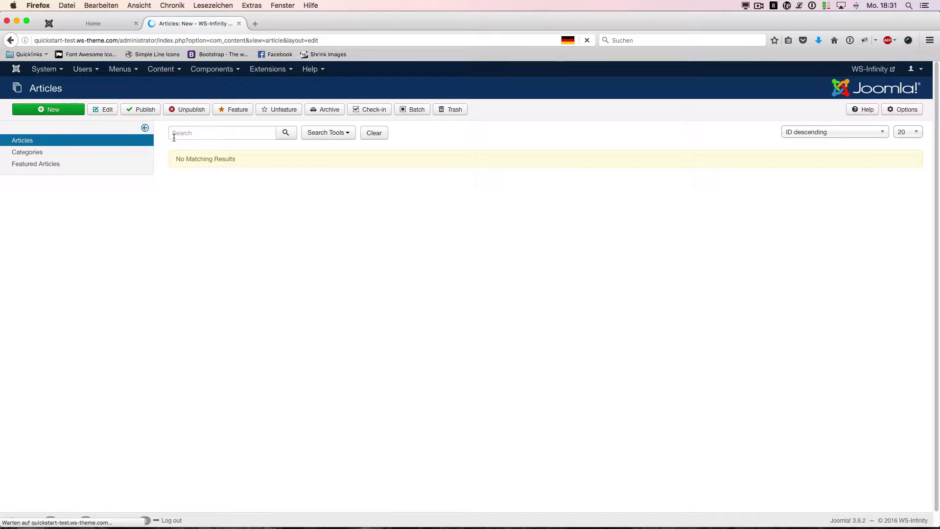
click(98, 134)
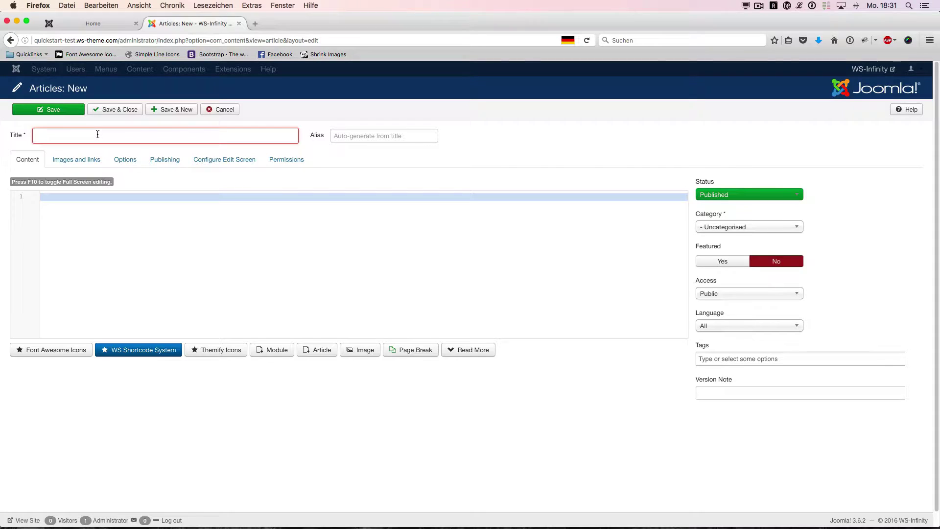
text(Homepage)
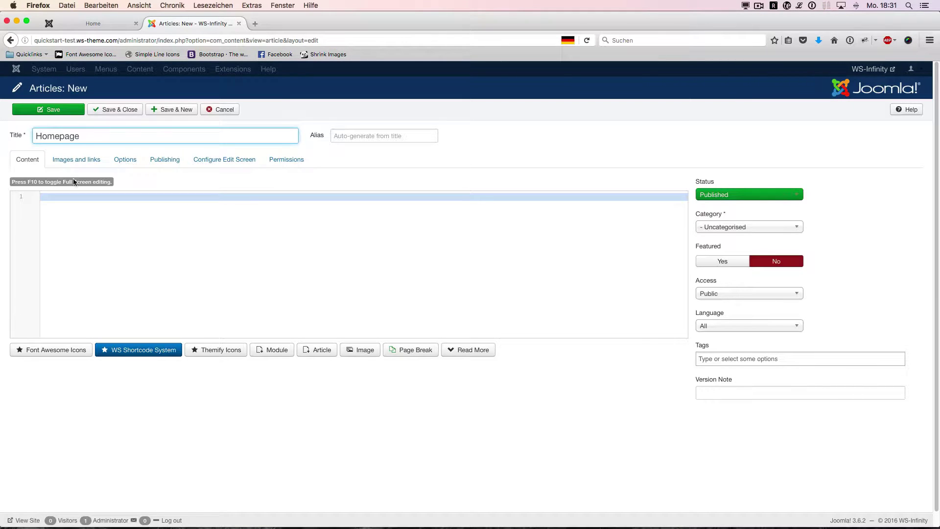
click(150, 265)
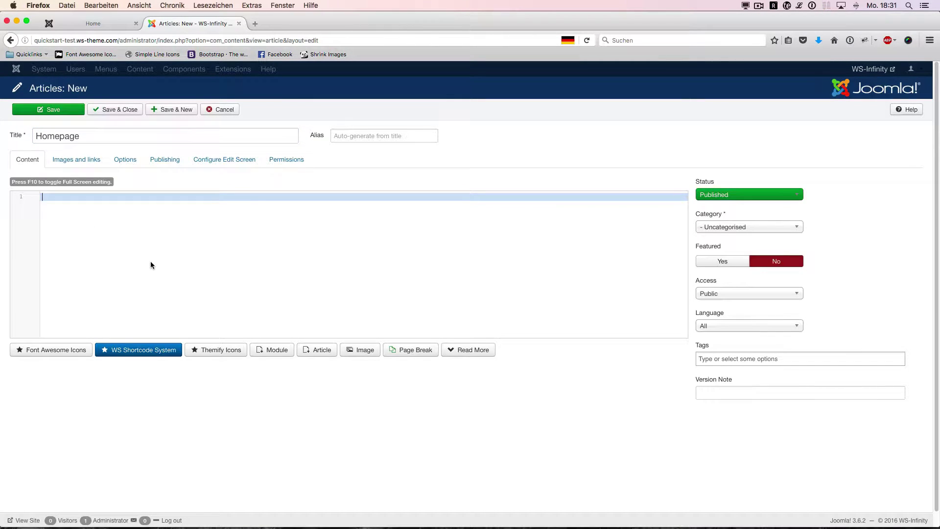
text(Text)
click(115, 110)
Open the Main Menu's Home item for editing and change its menu item type to Single Article.
mouse_move(117, 69)
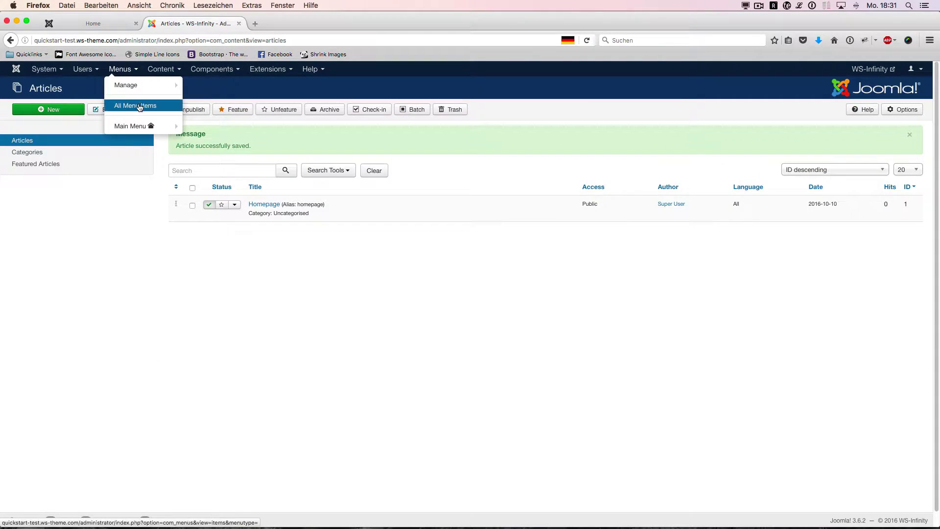
mouse_move(133, 127)
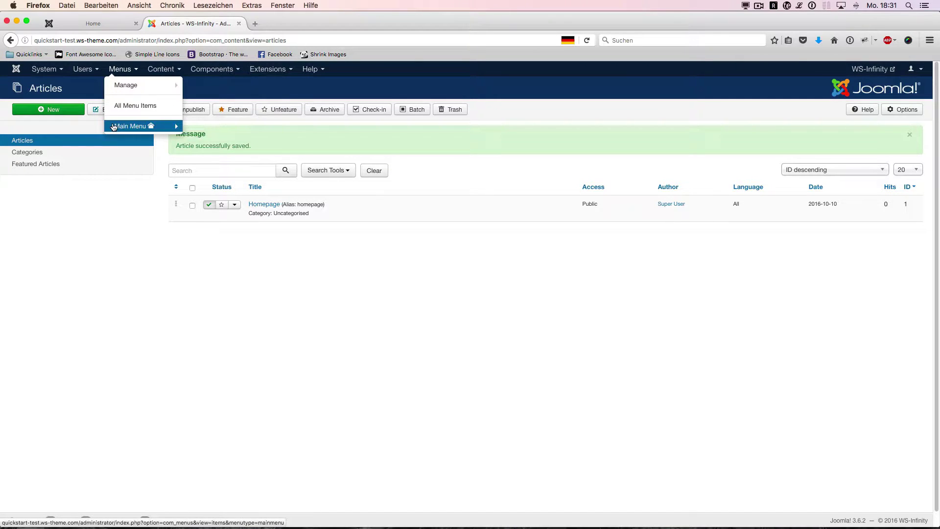
click(113, 125)
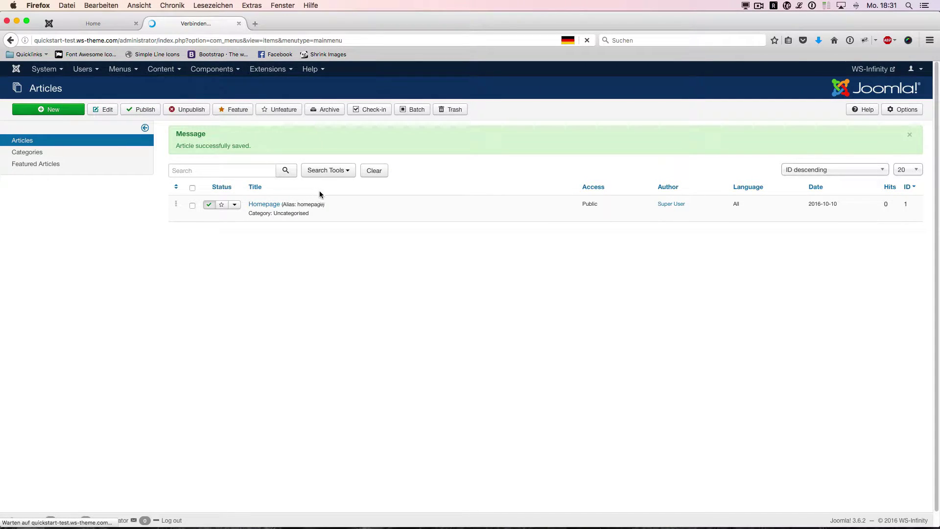
click(247, 170)
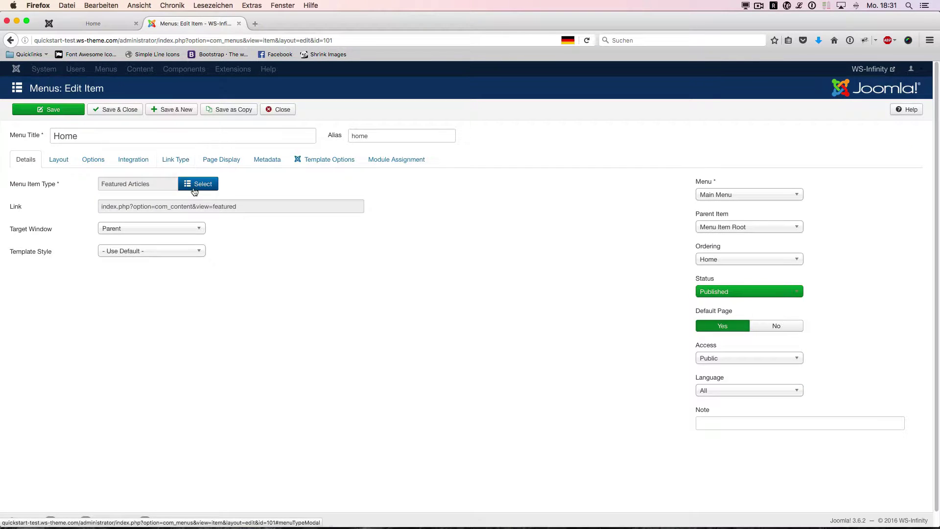
click(196, 183)
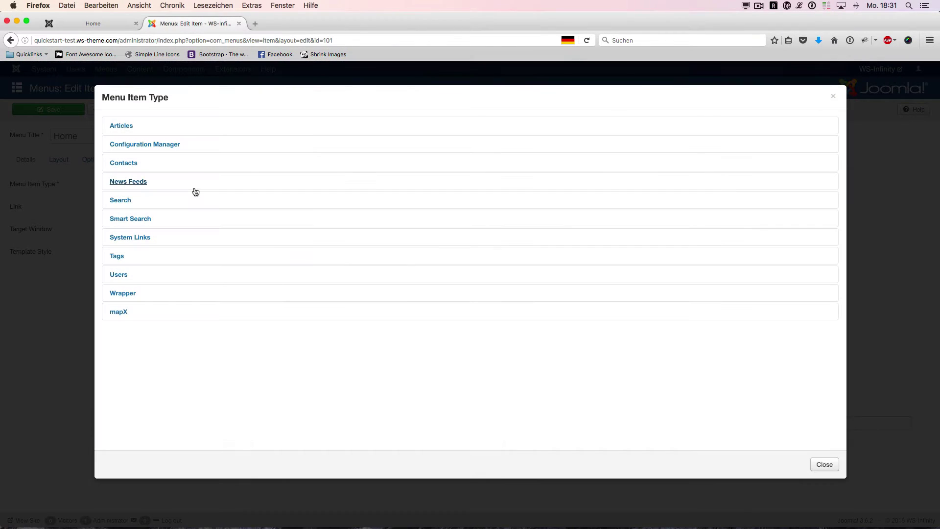
click(126, 126)
click(208, 255)
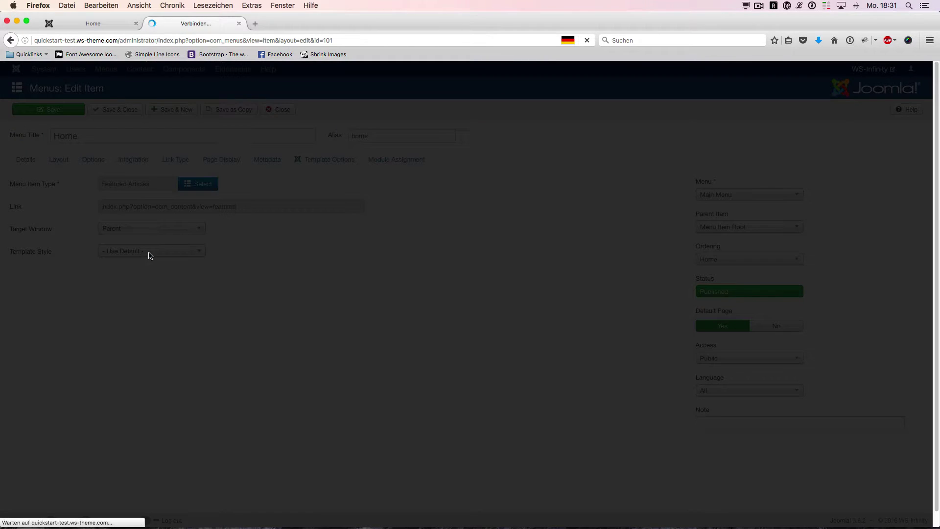
Assign the Homepage article to the Home menu item, save and close it, and reload the site's home page.
click(195, 205)
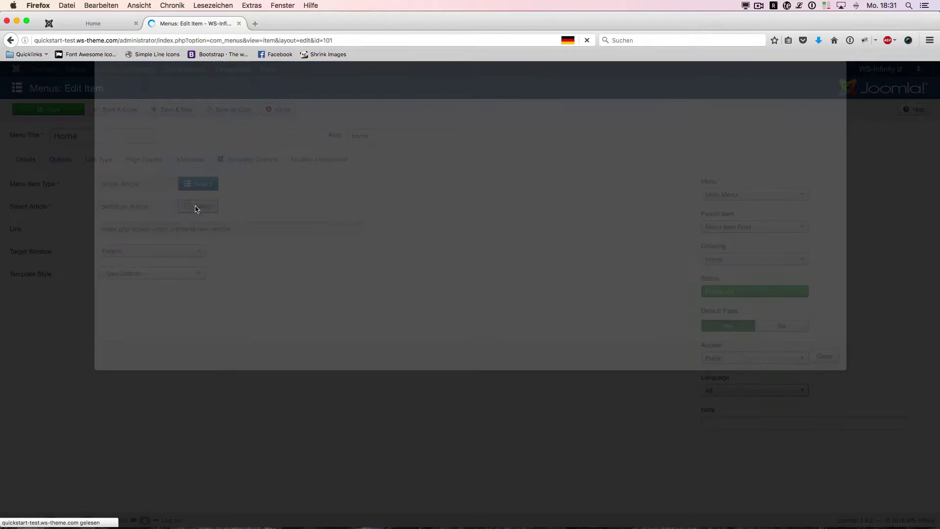
click(146, 166)
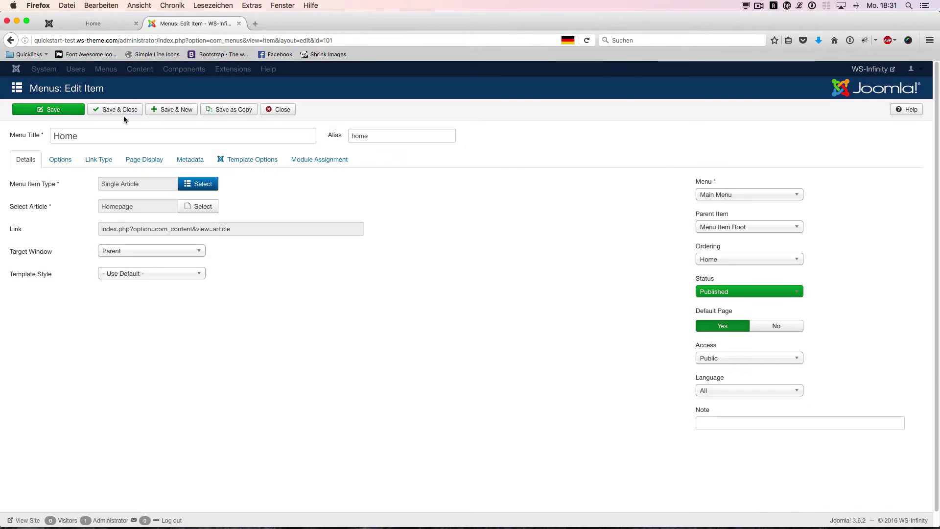
click(119, 109)
click(93, 23)
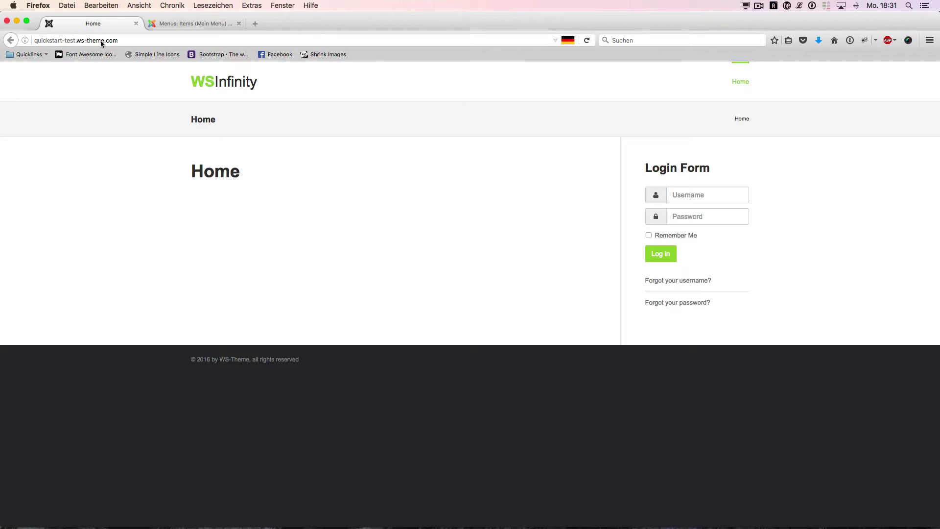
key(super+r)
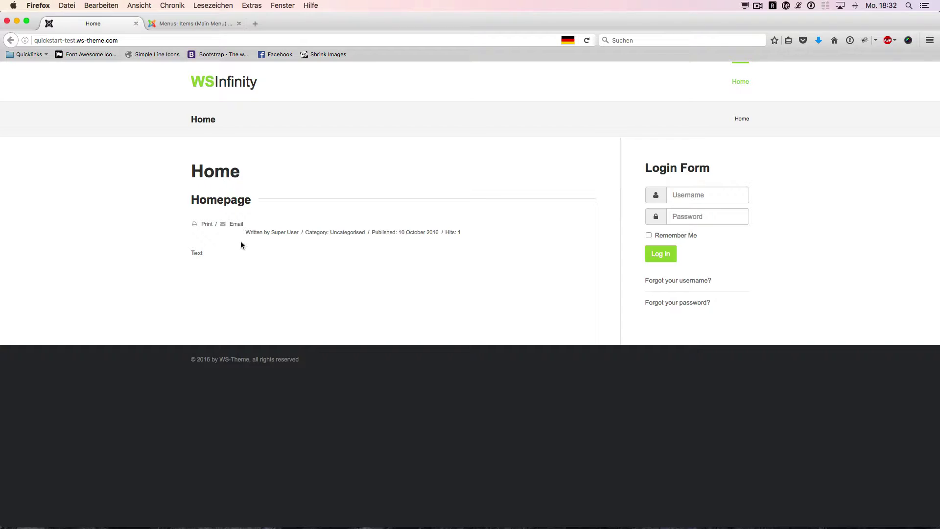
In the administration's global article options, hide the title, intro text, article info title and category.
click(184, 25)
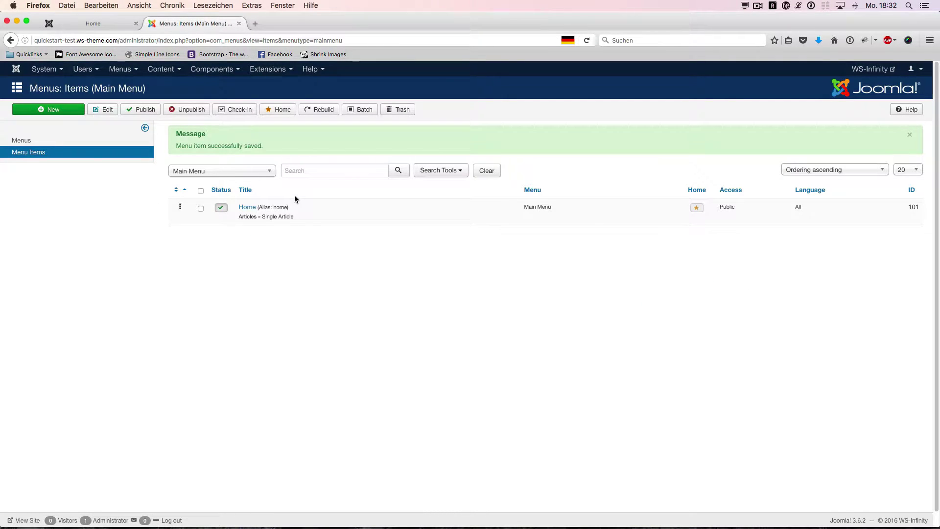
click(165, 71)
mouse_move(166, 86)
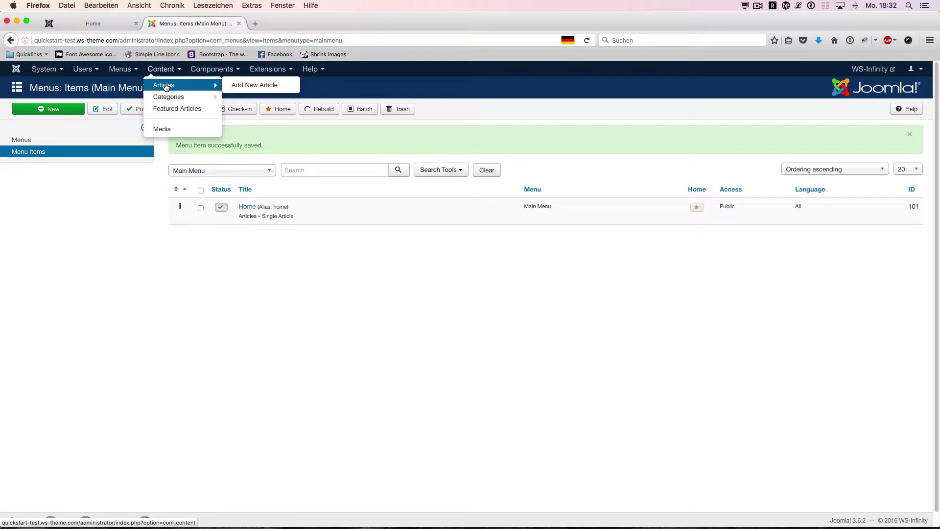
click(166, 87)
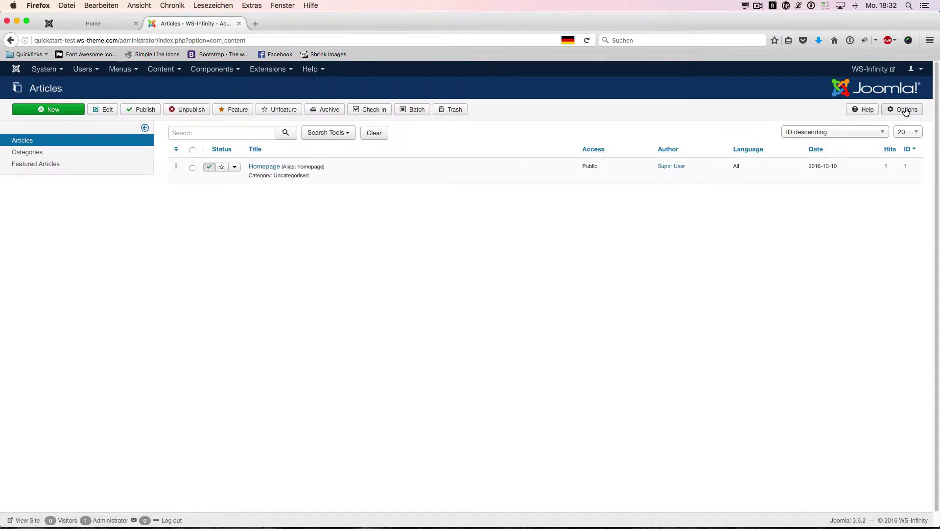
click(906, 111)
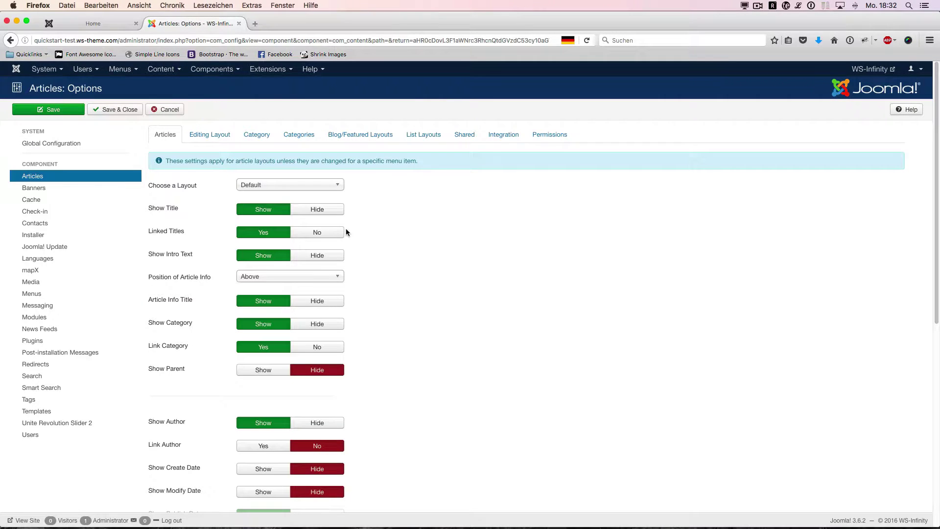
click(317, 209)
click(317, 233)
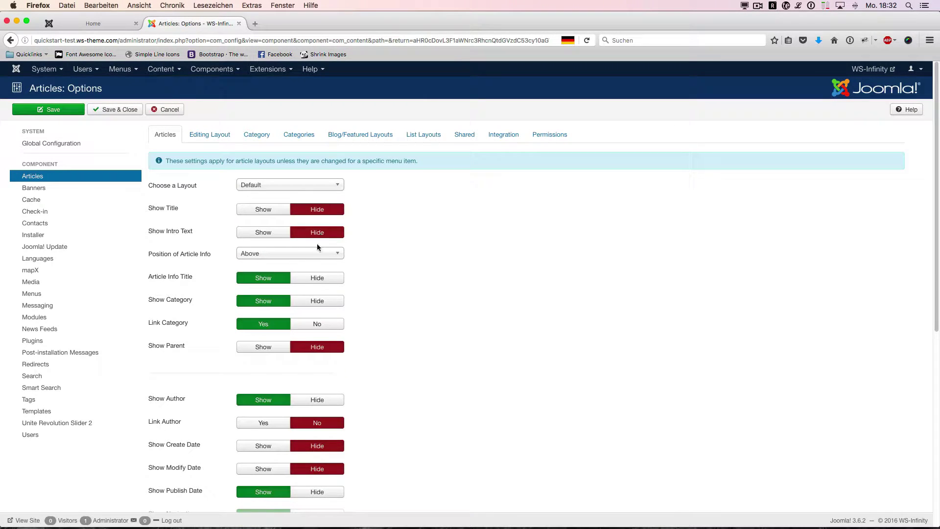
click(317, 278)
click(313, 301)
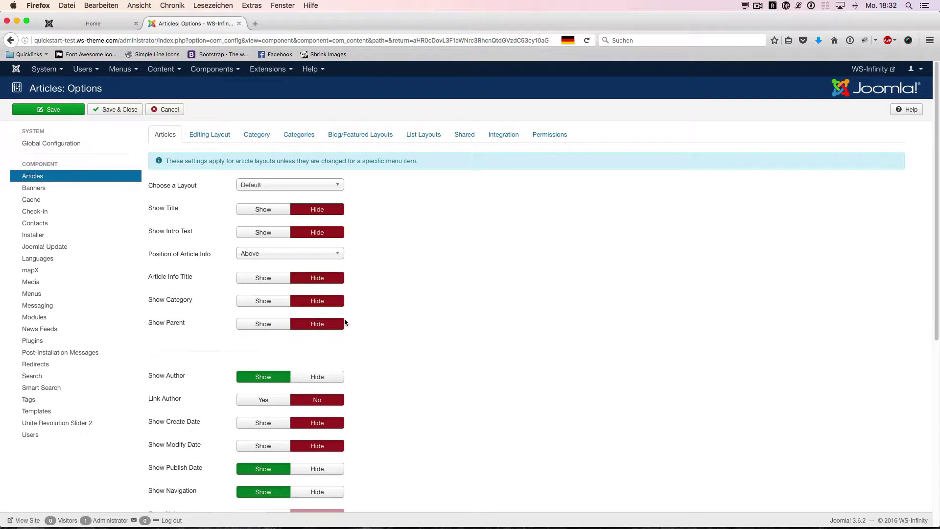
Set publish date, navigation, author, Read More and tags to Hide in the article options.
scroll(424, 322, down, 5)
click(317, 247)
click(314, 270)
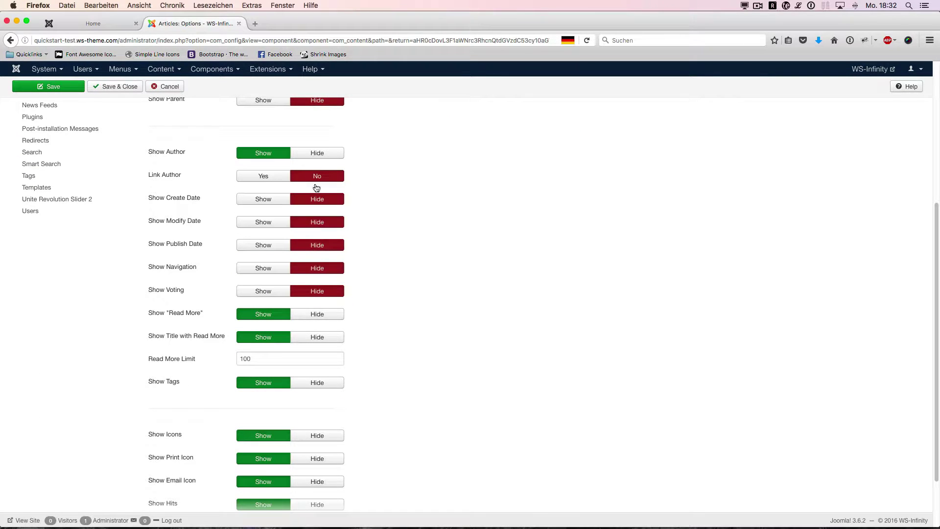
click(311, 153)
click(318, 292)
click(317, 314)
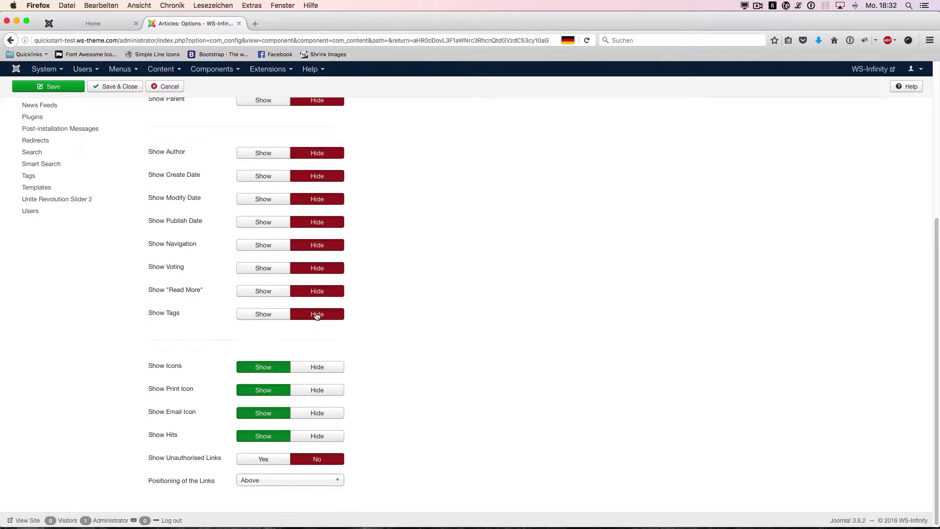
Hide the icons, print icon, email icon and hits in the article options, and save and close them.
scroll(320, 351, down, 1)
click(318, 364)
click(316, 387)
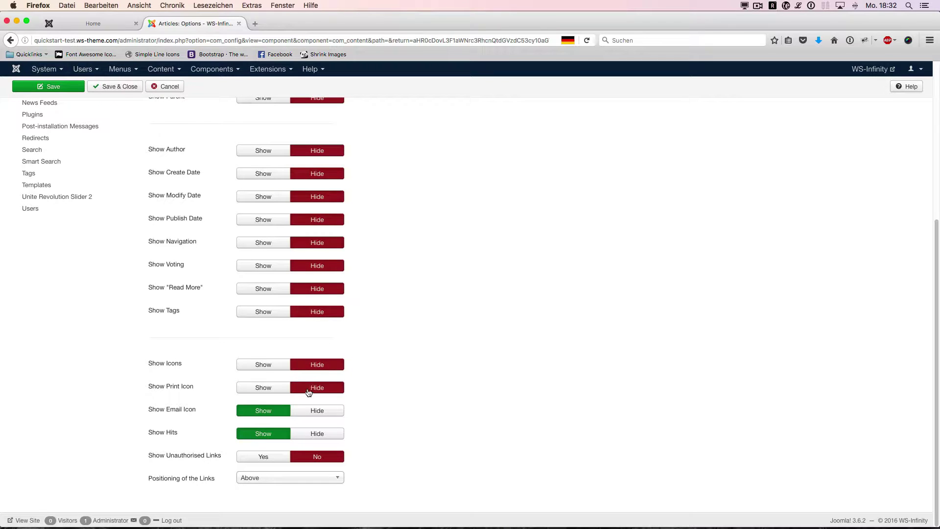
click(317, 410)
click(318, 433)
scroll(404, 227, up, 5)
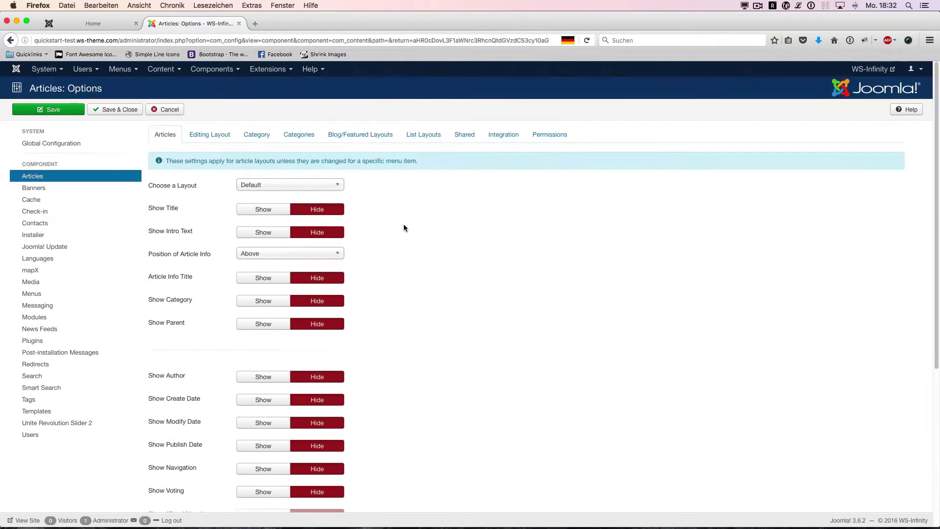
click(114, 108)
Set Show Page Heading to Use Global for the Main Menu's Home item, and save and close it.
click(126, 70)
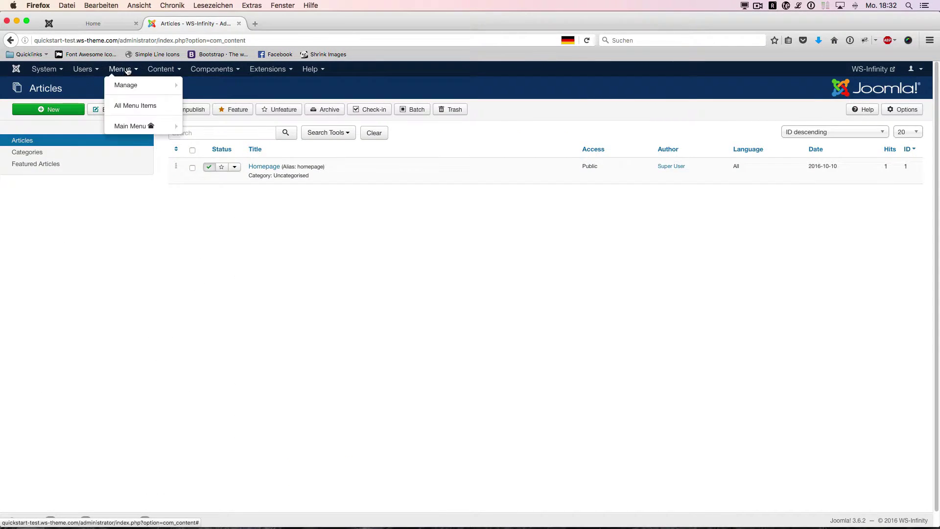
click(133, 123)
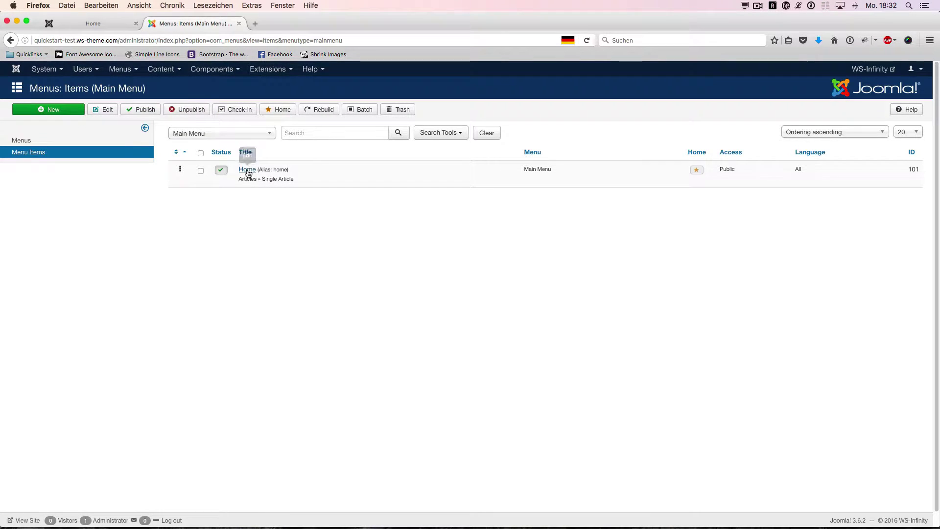
click(248, 171)
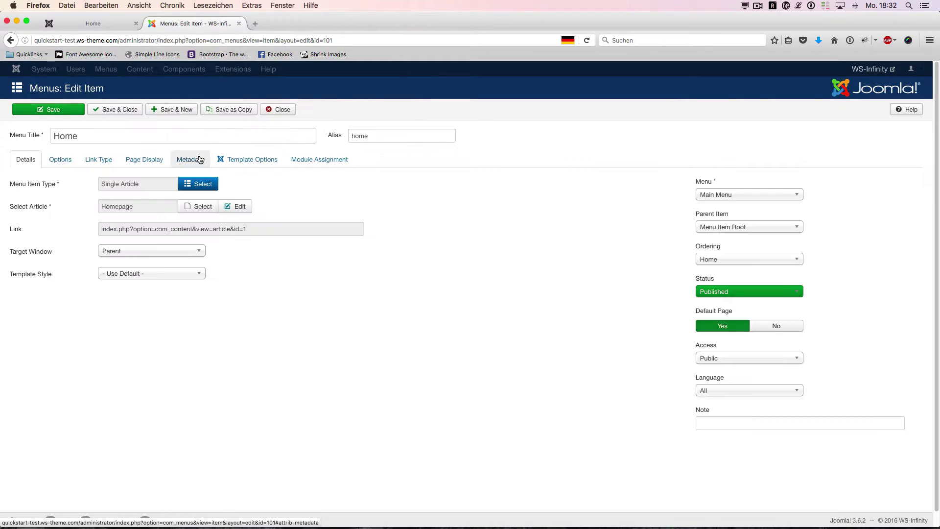
click(101, 158)
click(130, 160)
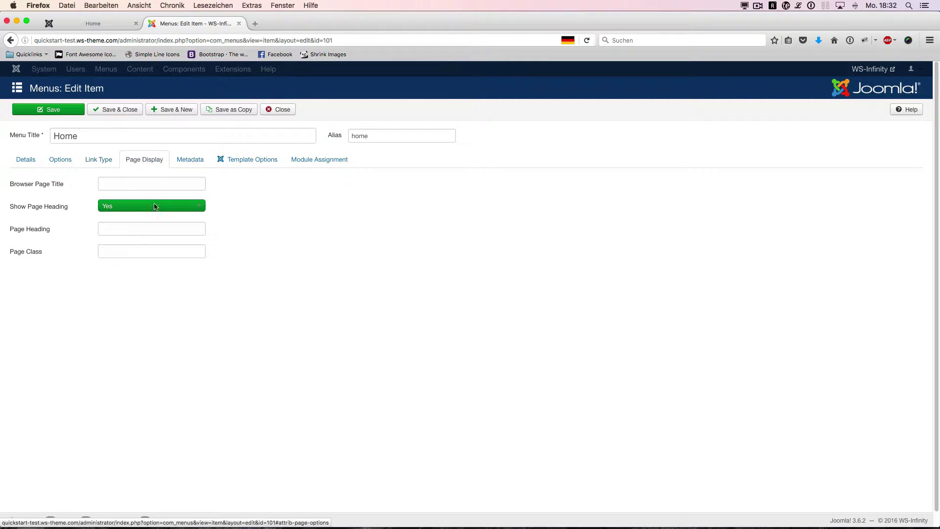
click(154, 206)
click(131, 216)
click(110, 109)
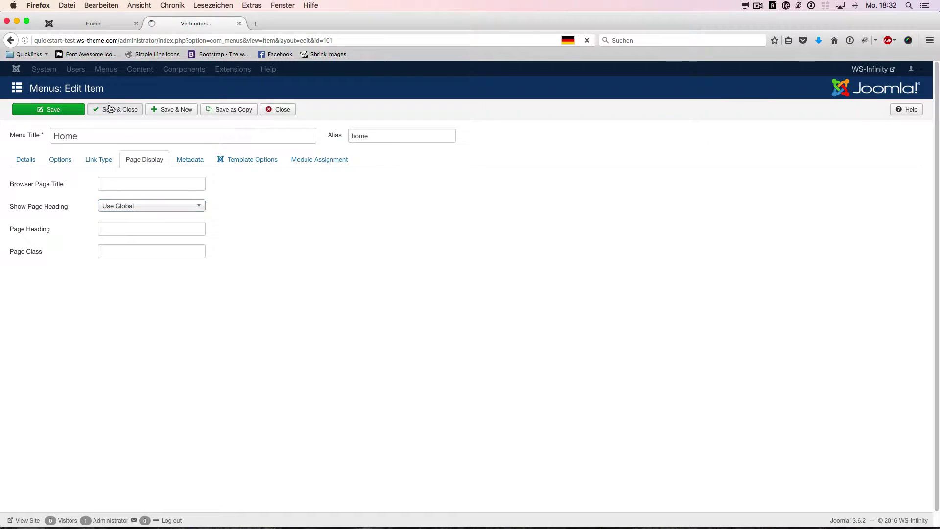
Reload the website's front page to check the page heading, and return to the administration's Main Menu items.
click(101, 25)
key(super+r)
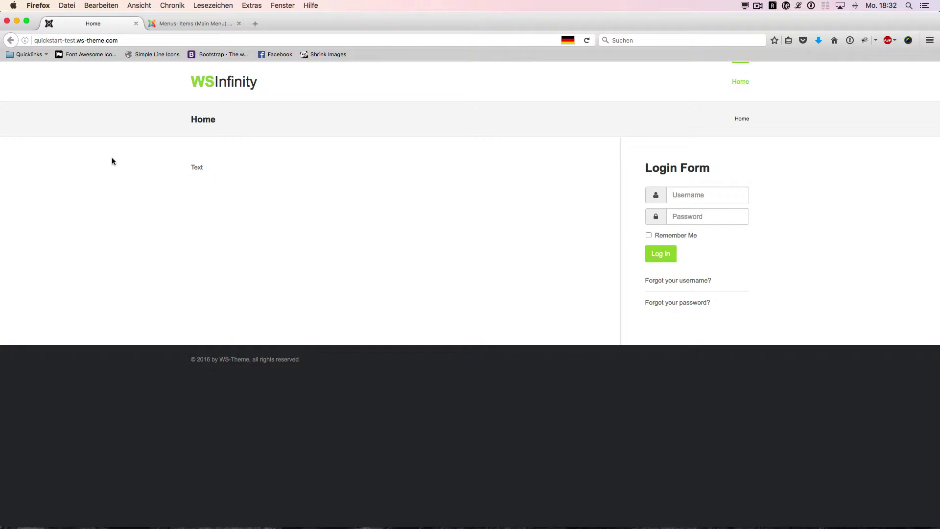
click(192, 25)
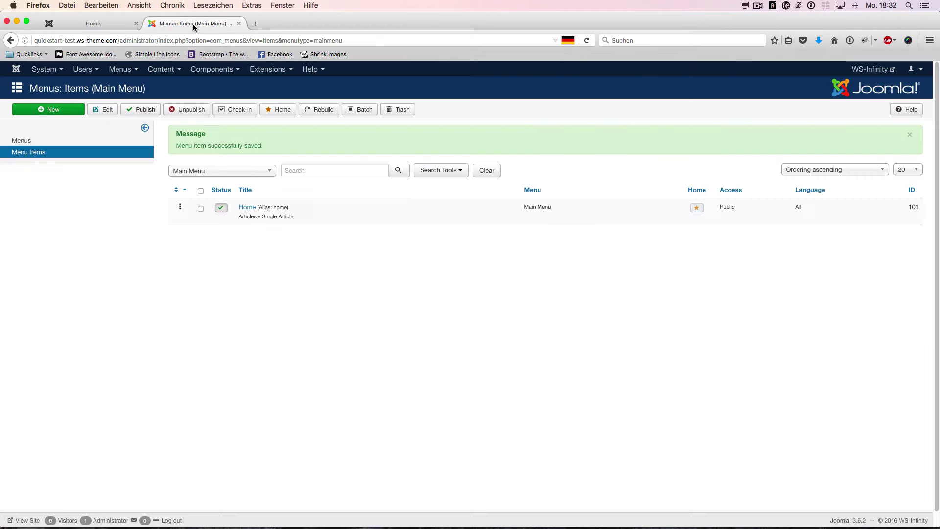
In the Home menu item's template options, set the site title headline to "This is my Page", save it and reload the front page.
click(252, 207)
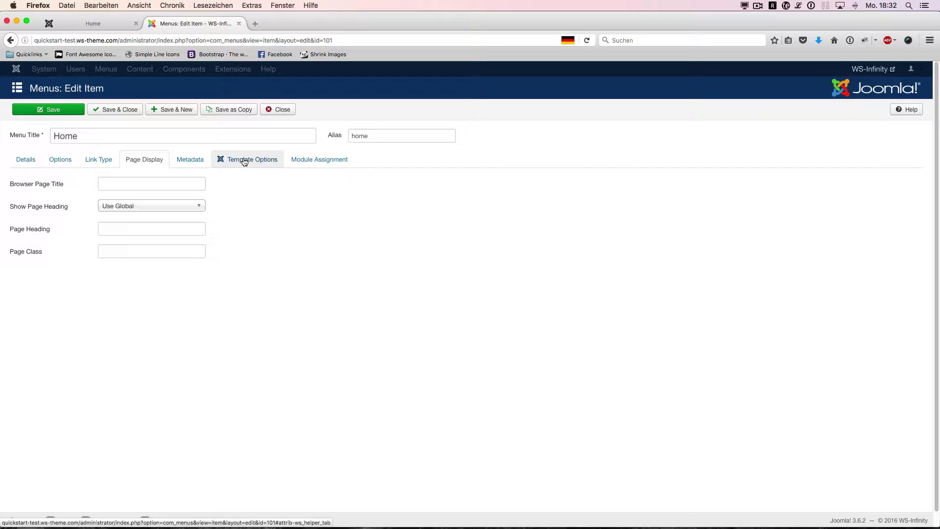
click(244, 161)
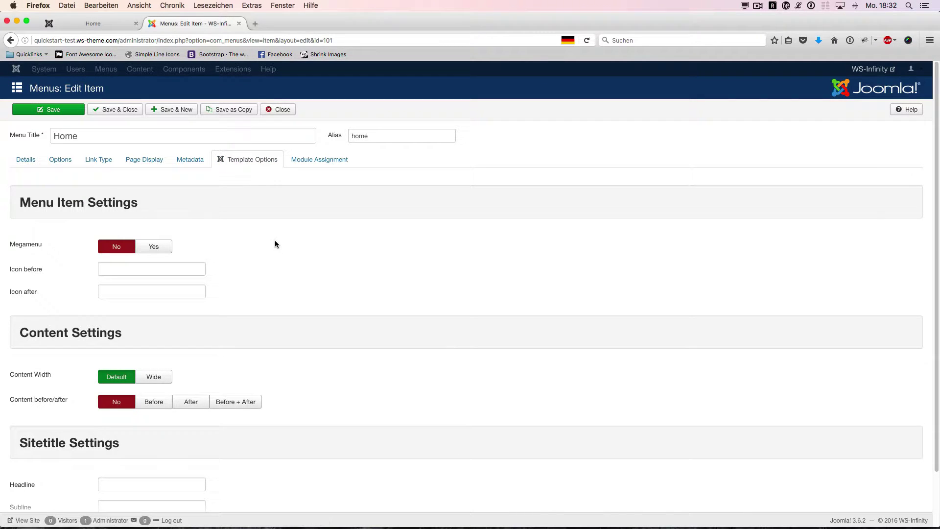
scroll(275, 246, down, 2)
scroll(278, 250, down, 1)
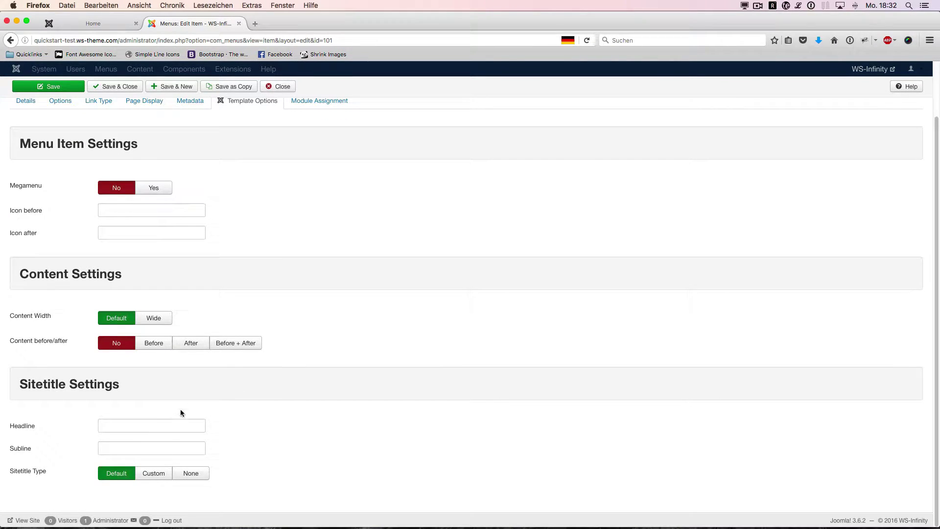
click(149, 420)
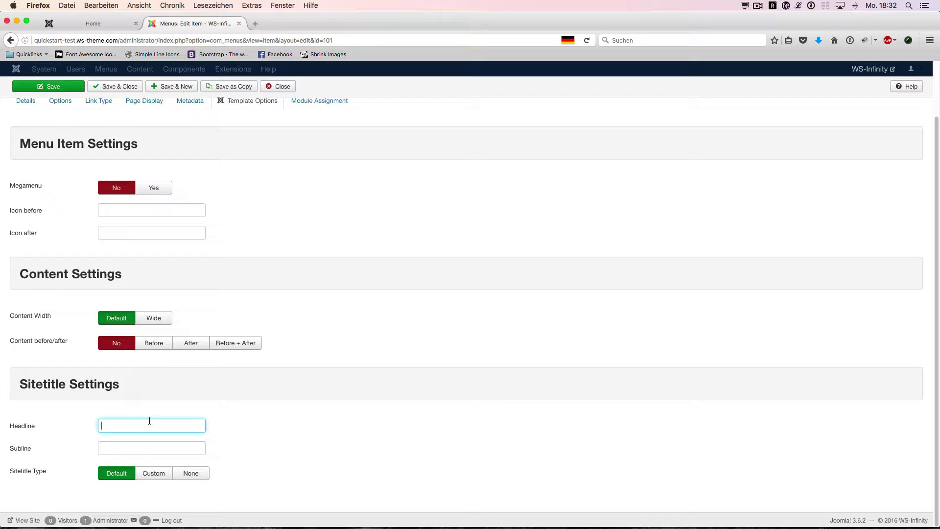
text(This is my Page)
click(49, 86)
click(93, 23)
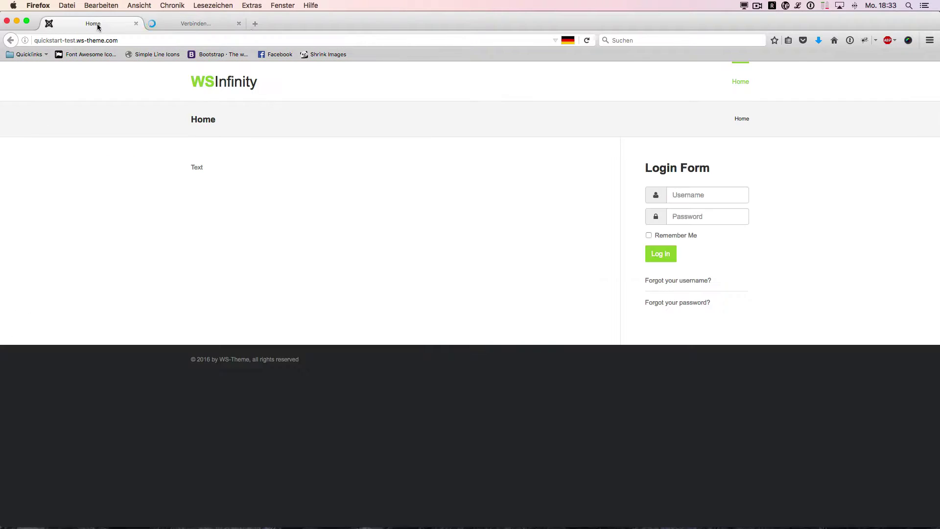
key(super+r)
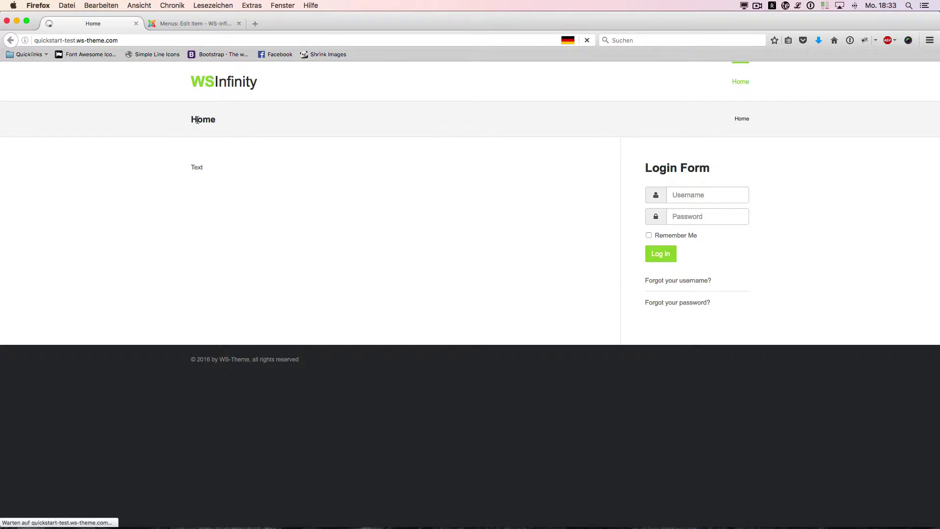
Set the Home item's site title subline to "Subline is alo possible for this", save it and reload the front page.
click(178, 25)
scroll(175, 280, down, 4)
click(123, 446)
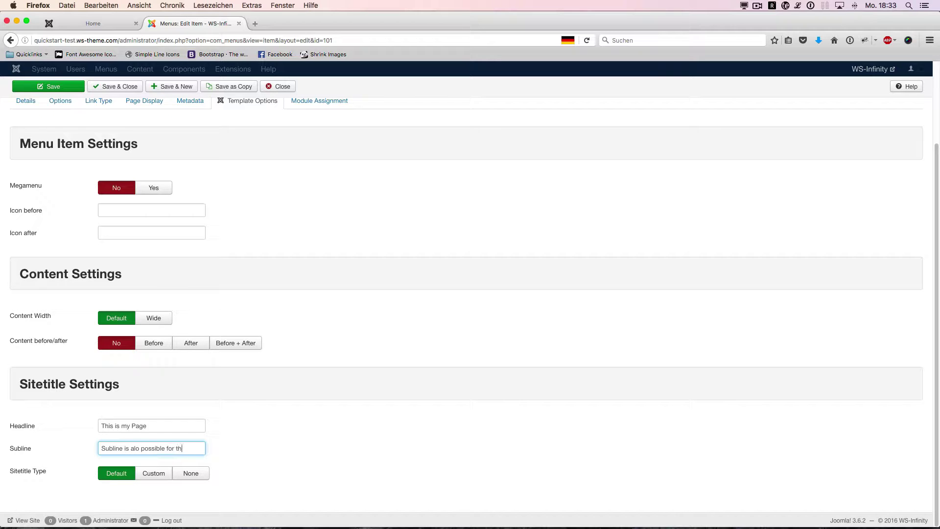
text(Subline is alo possible for this)
click(48, 86)
click(108, 26)
key(super+r)
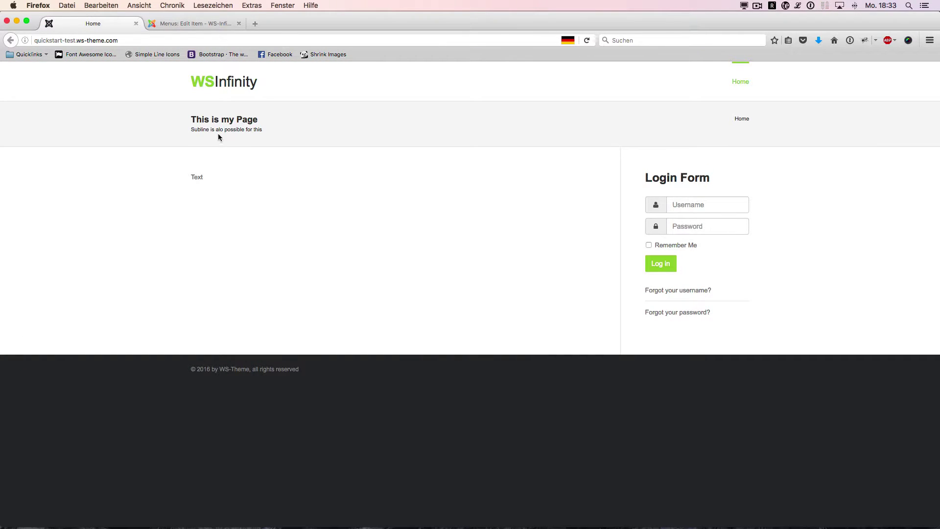
Set the Home item's Sitetitle Type to Custom with the blue flower image from the headers folder as background, save and check the front page.
click(188, 27)
scroll(294, 333, down, 3)
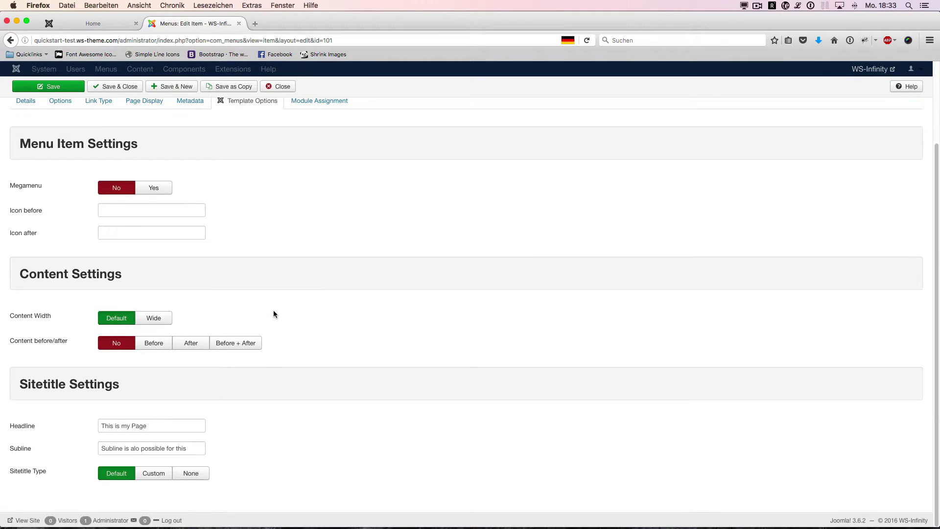
click(154, 473)
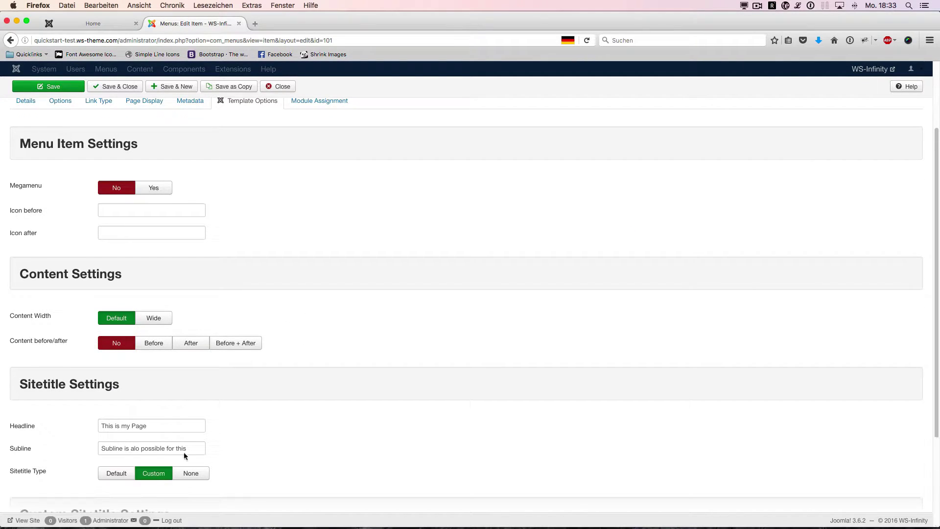
scroll(274, 383, down, 6)
click(220, 301)
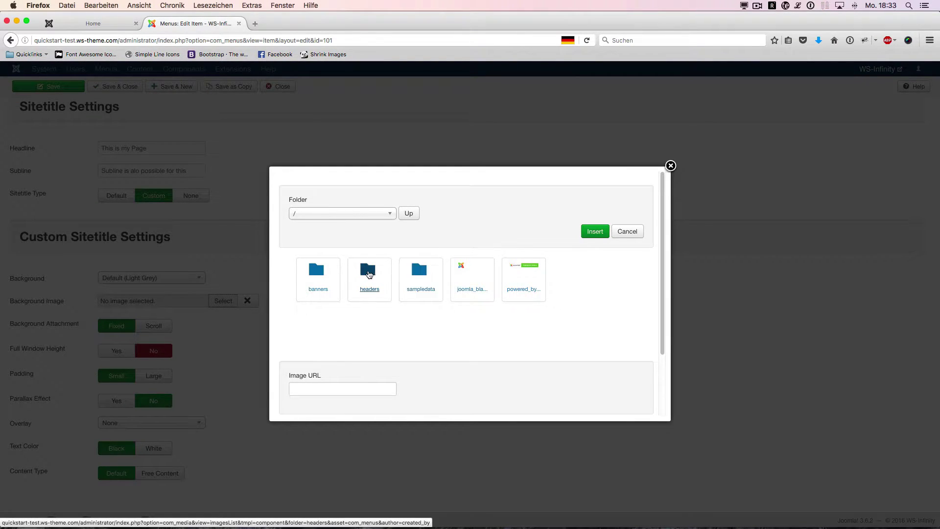
click(368, 271)
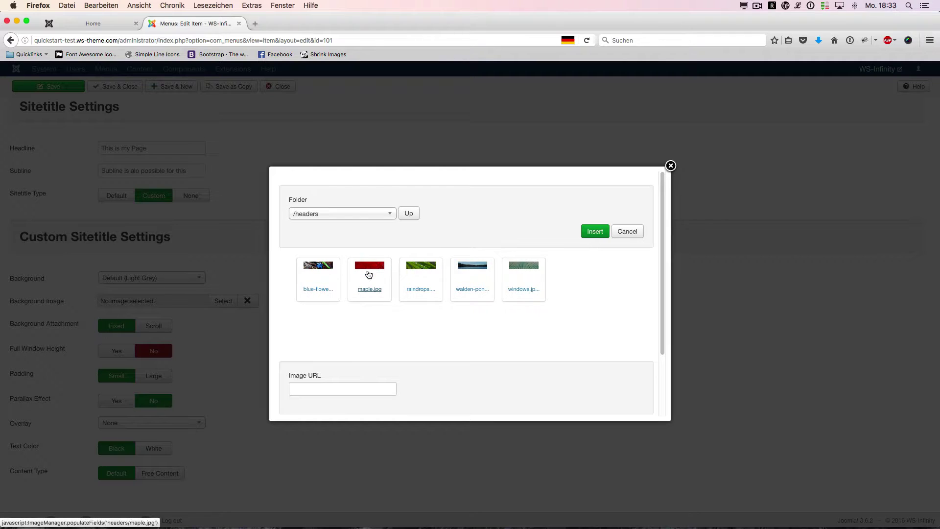
click(318, 266)
click(594, 231)
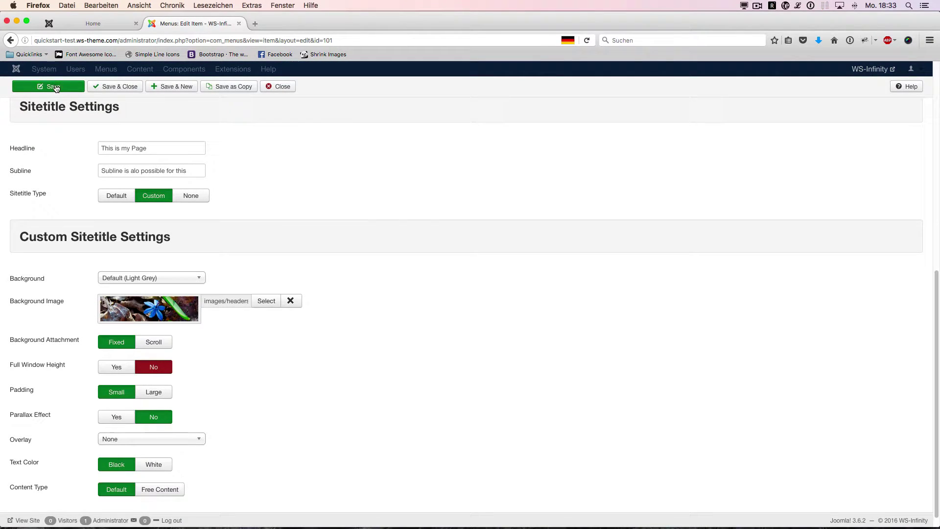
click(55, 88)
click(101, 23)
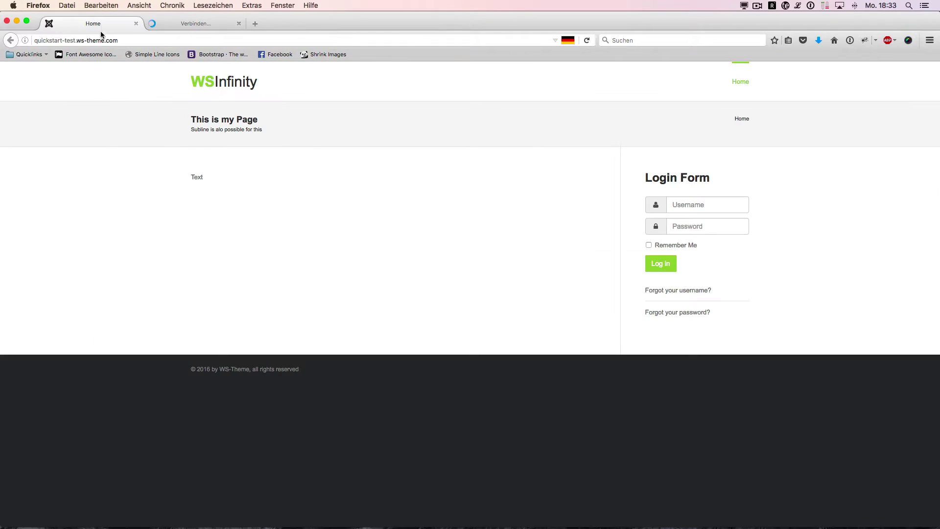
key(super+r)
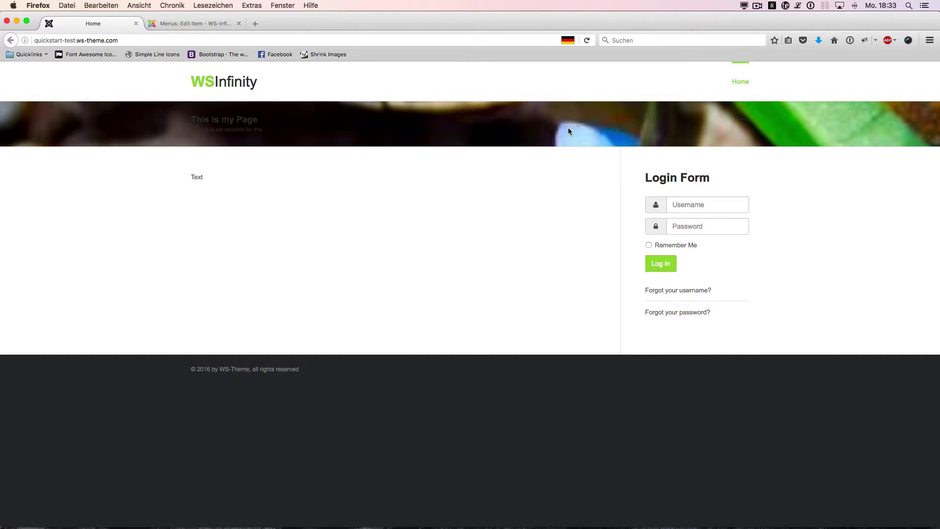
Set the custom site title's overlay to Dark (Black) and its text color to White, save and check the front page.
click(201, 25)
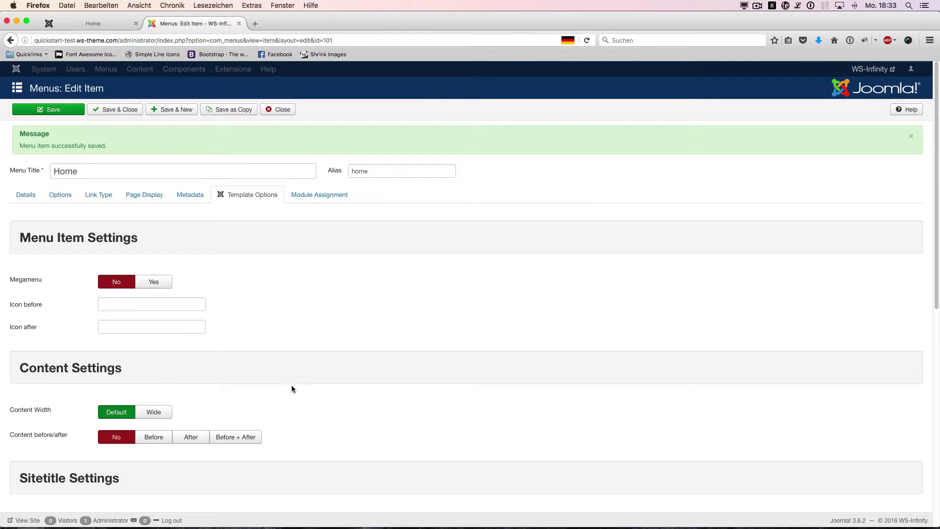
scroll(294, 382, down, 8)
scroll(300, 384, down, 1)
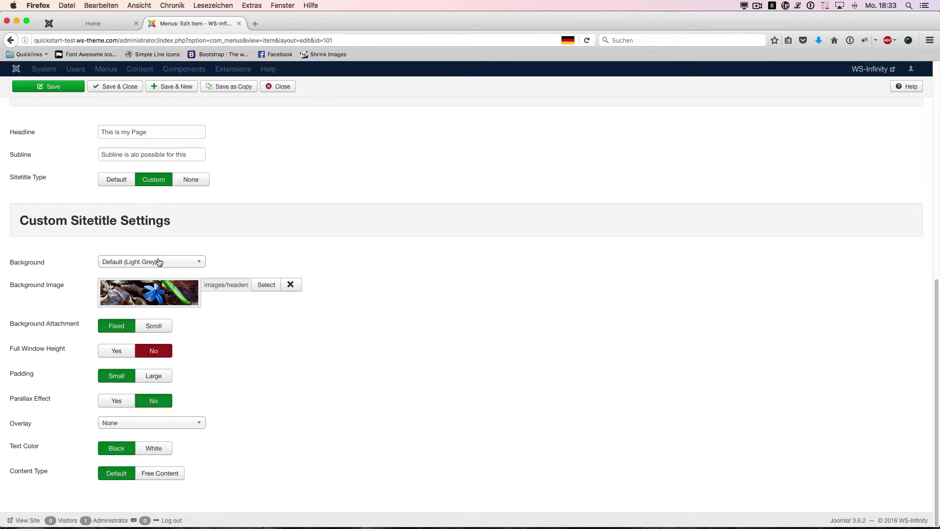
click(150, 424)
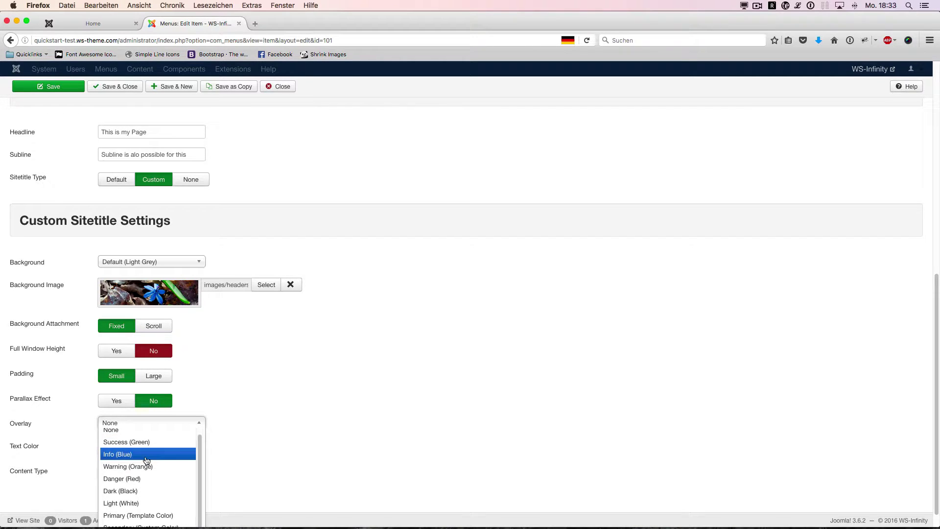
scroll(155, 463, down, 1)
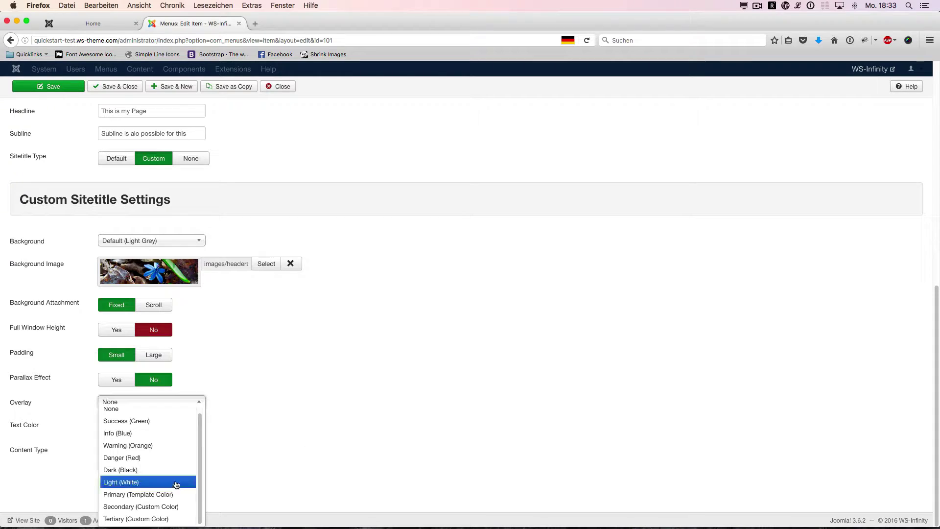
click(143, 471)
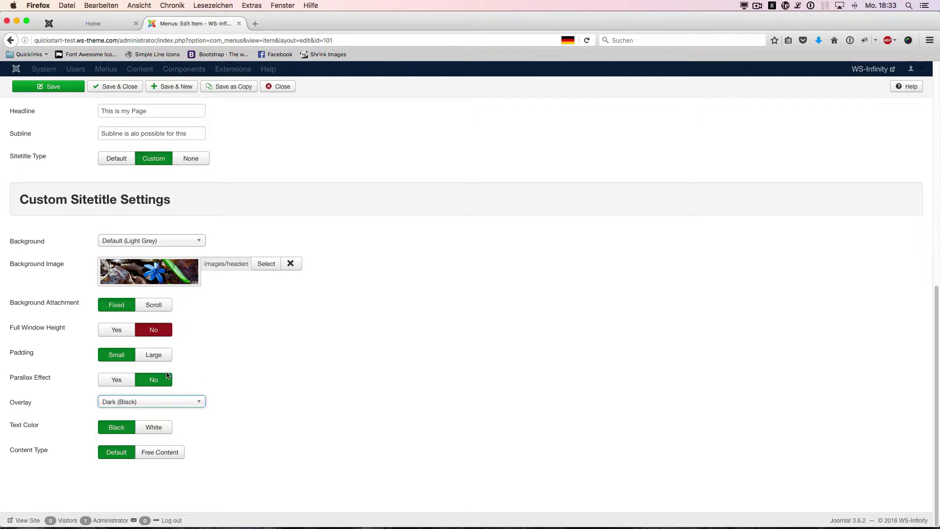
click(168, 425)
click(52, 87)
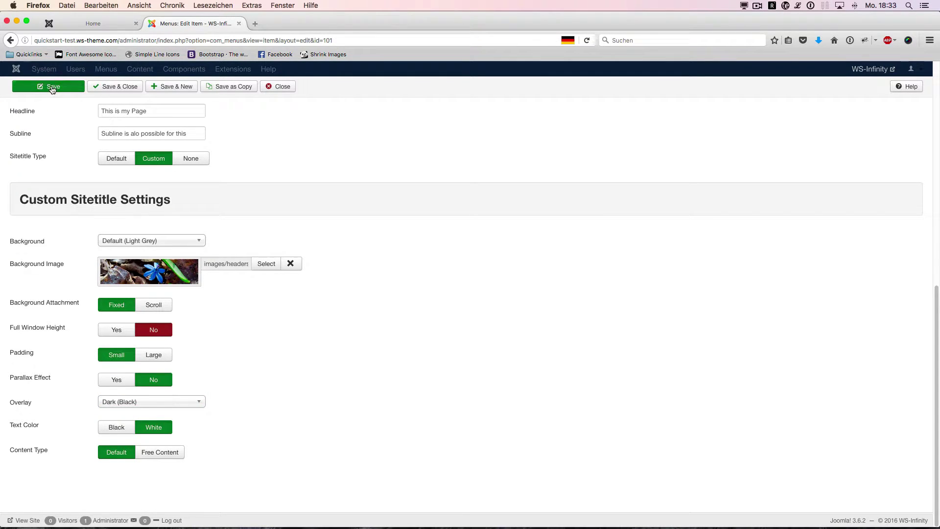
click(97, 25)
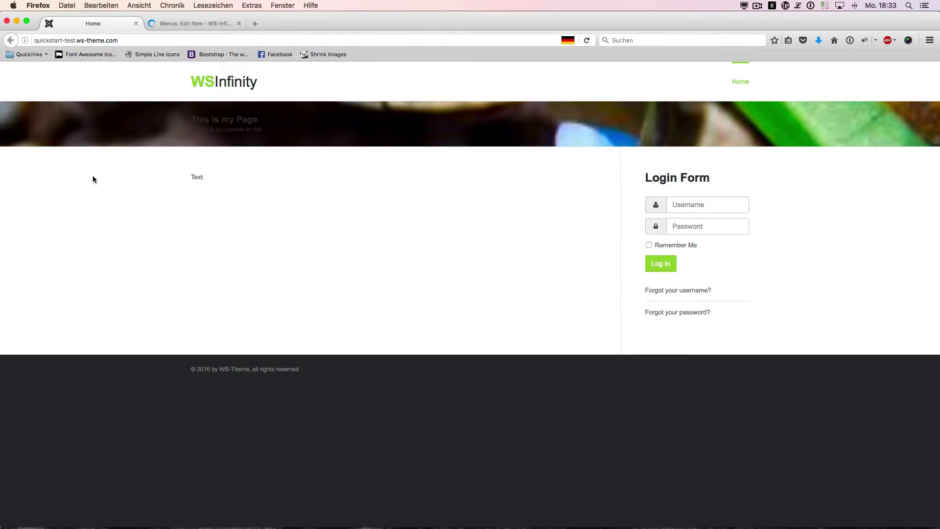
key(super+r)
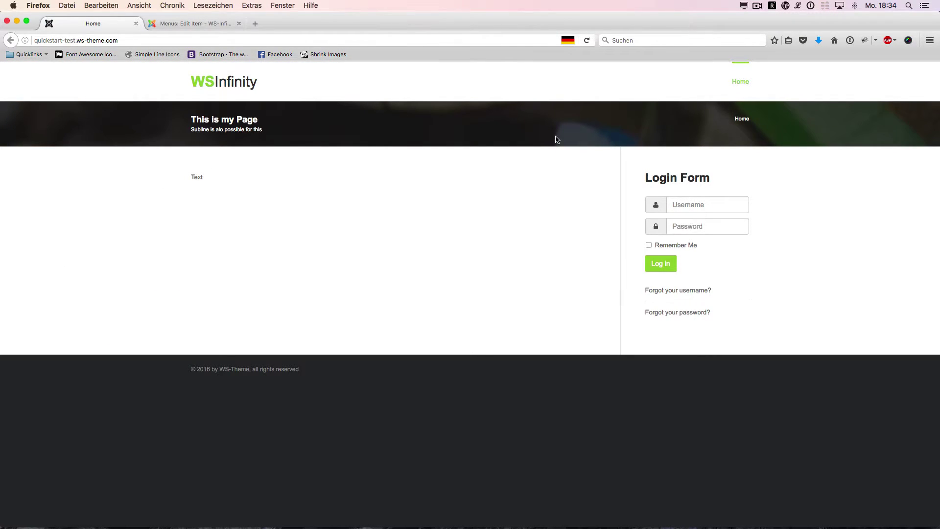
Unpublish the Login Form module in the administration's site modules.
click(209, 24)
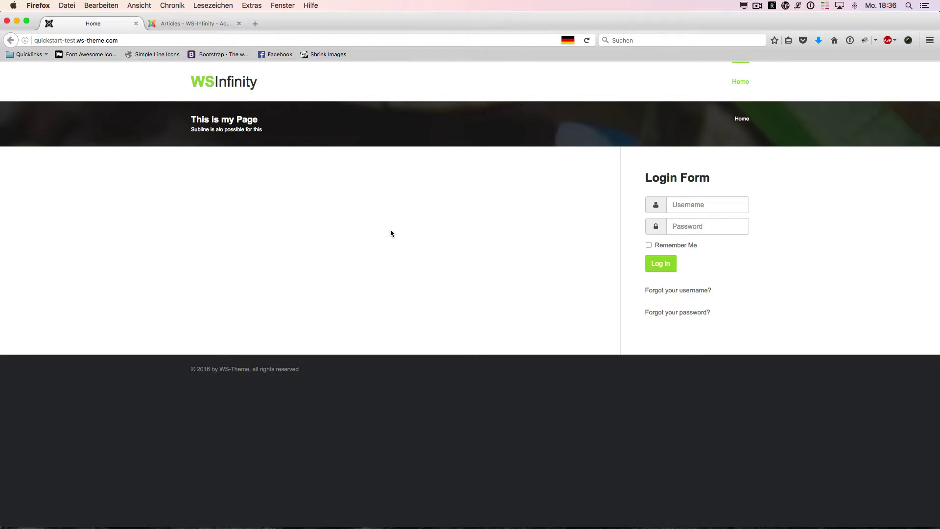
click(175, 24)
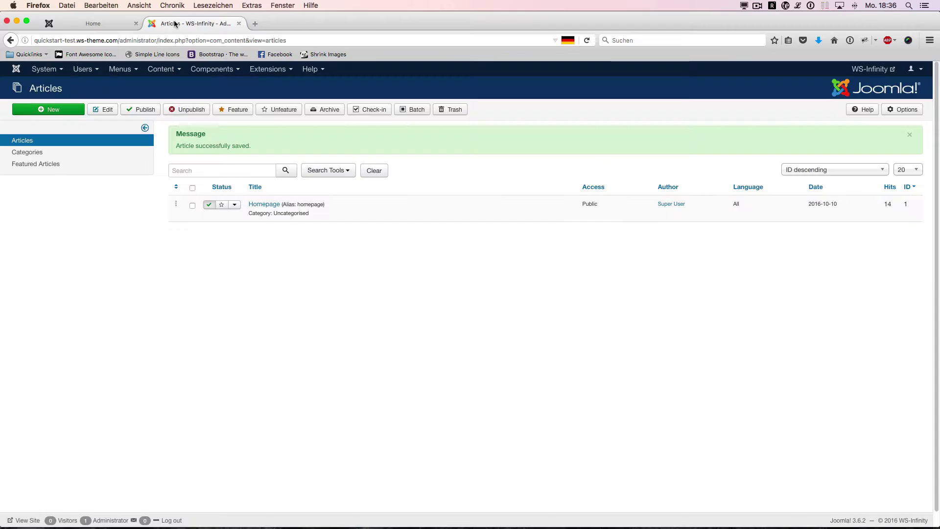
click(268, 69)
click(264, 106)
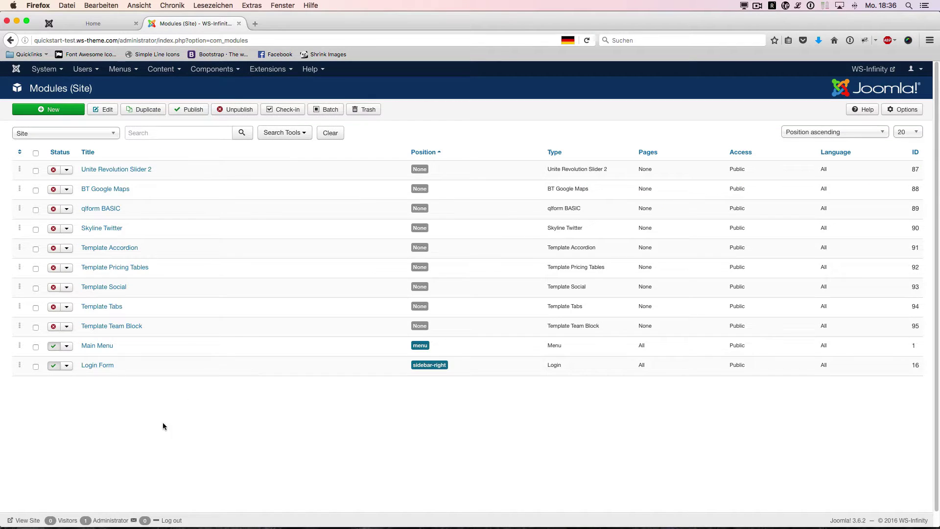
click(54, 366)
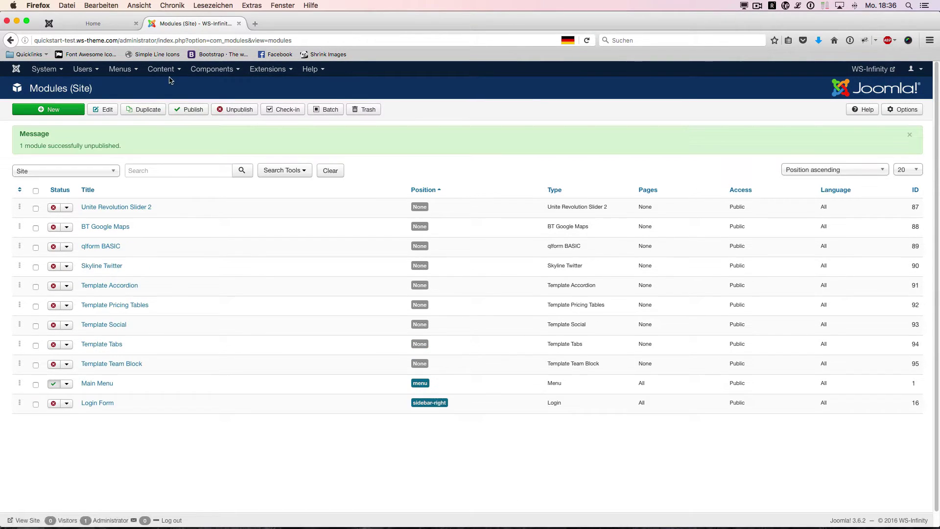
Open the Homepage article and paste in the Home page's shortcode copied from the WS Shortcode System.
click(168, 74)
click(171, 86)
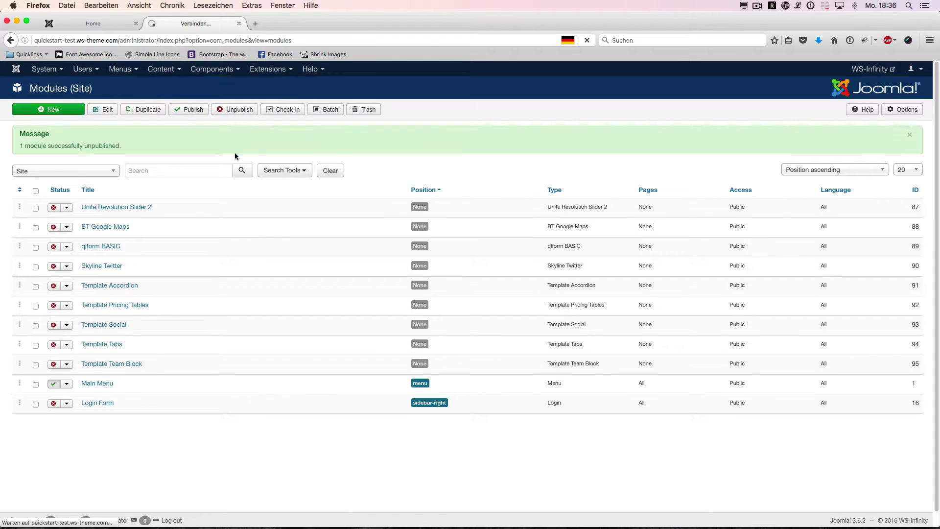
click(249, 167)
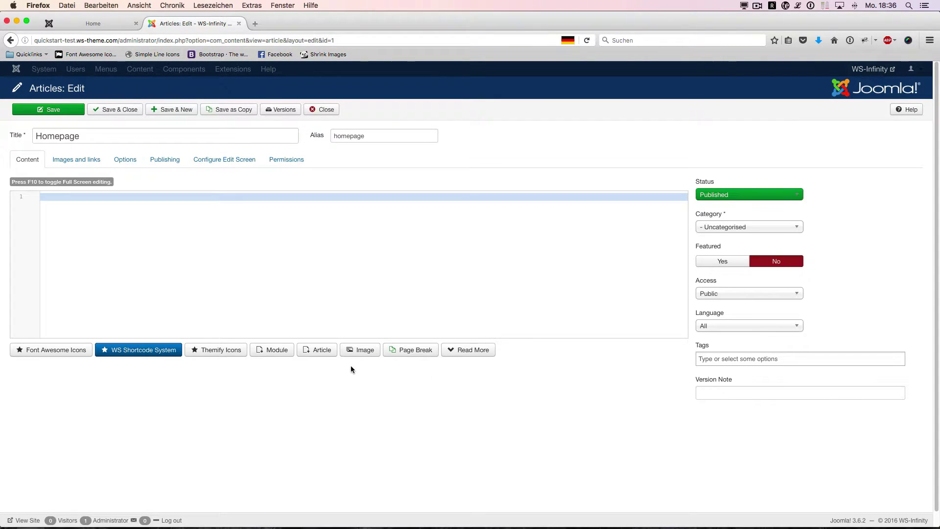
click(138, 349)
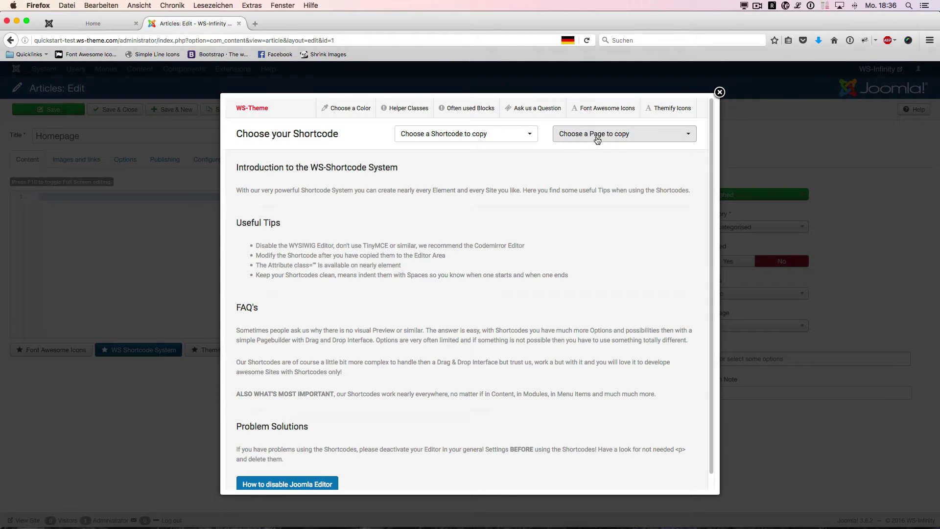
click(598, 141)
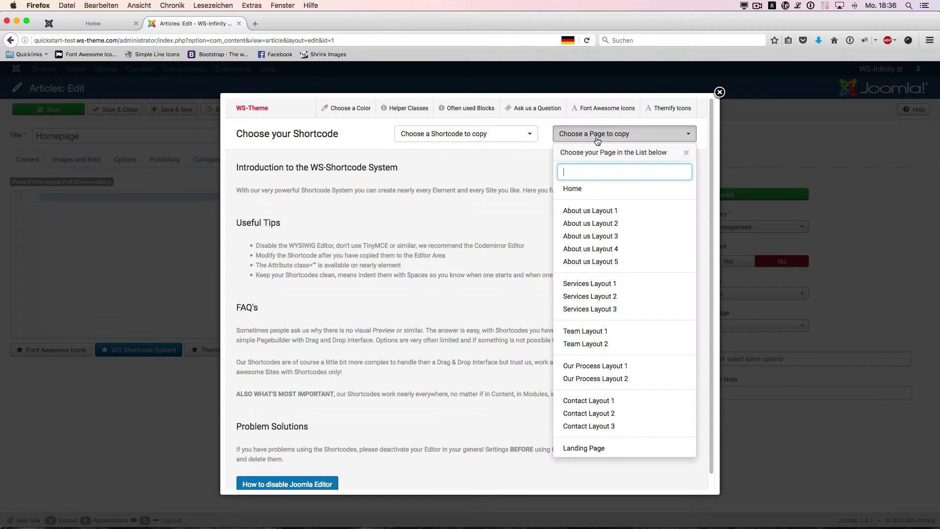
click(597, 190)
click(443, 253)
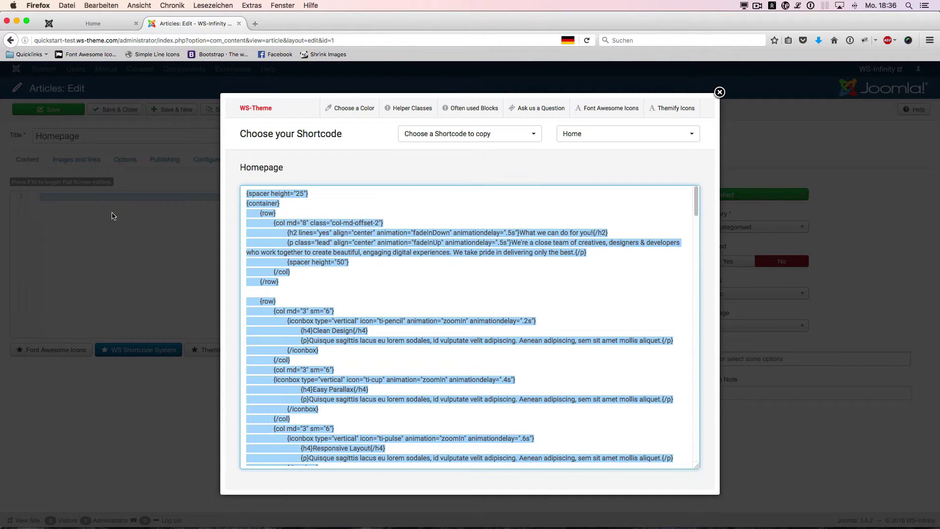
click(151, 210)
key(super+v)
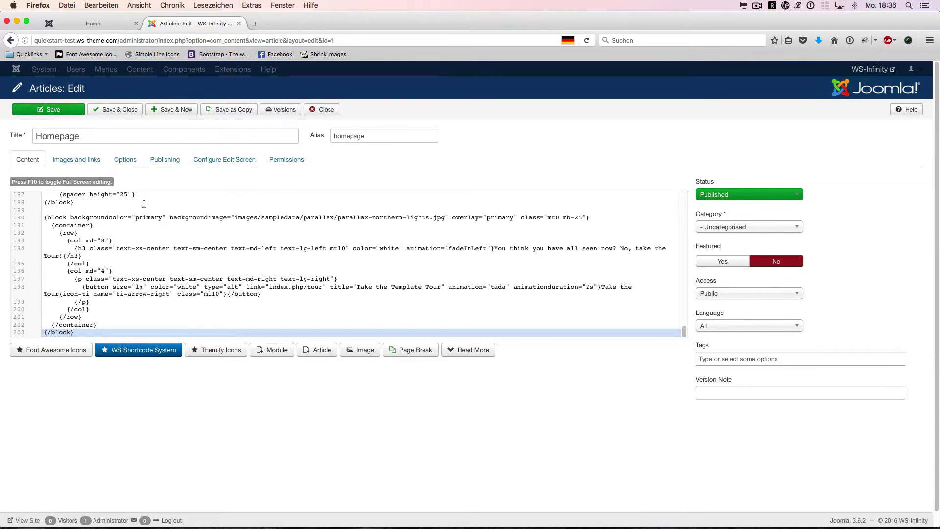
Save and close the Homepage article, reload the front page and look through its new content.
click(141, 118)
click(93, 24)
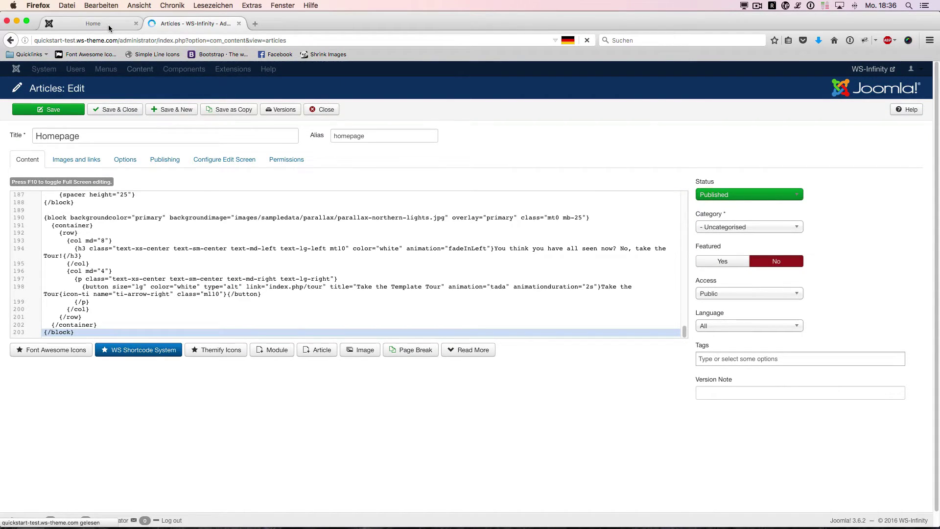
key(super+r)
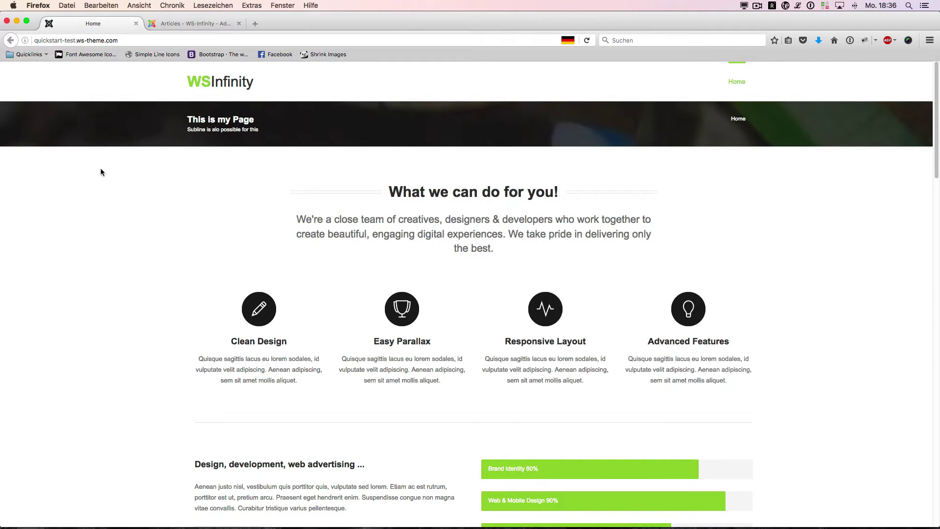
scroll(101, 172, down, 10)
scroll(101, 172, down, 15)
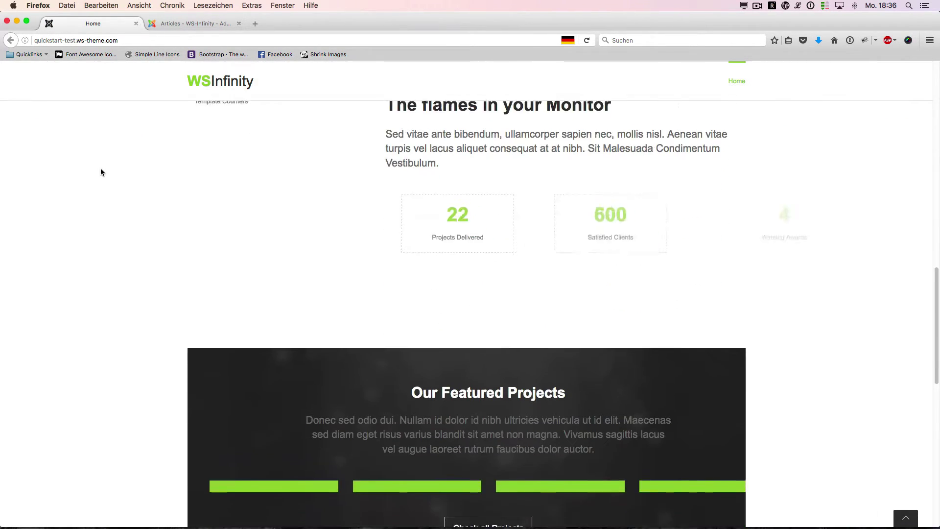
scroll(218, 209, up, 5)
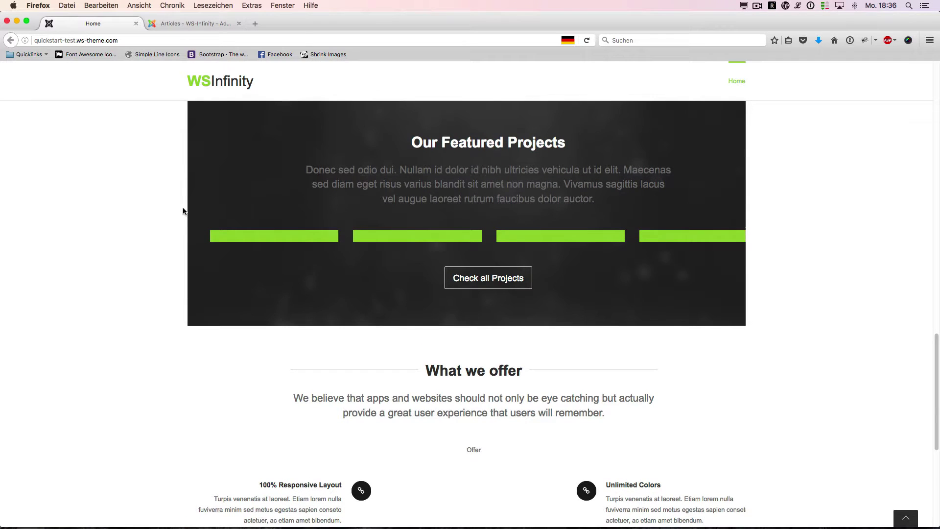
scroll(849, 210, up, 10)
scroll(848, 209, up, 5)
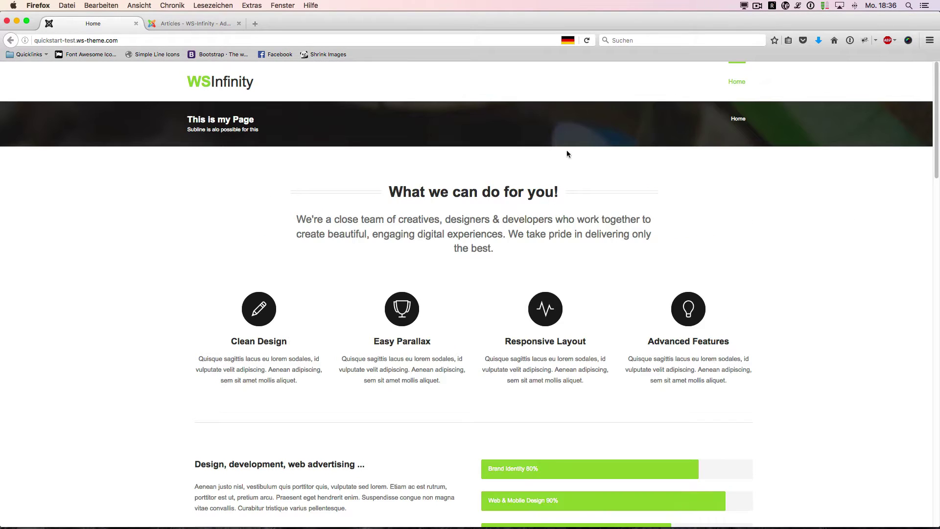
Set the Content Width of the Main Menu's Home item to Wide in its template options and save.
click(211, 24)
click(131, 73)
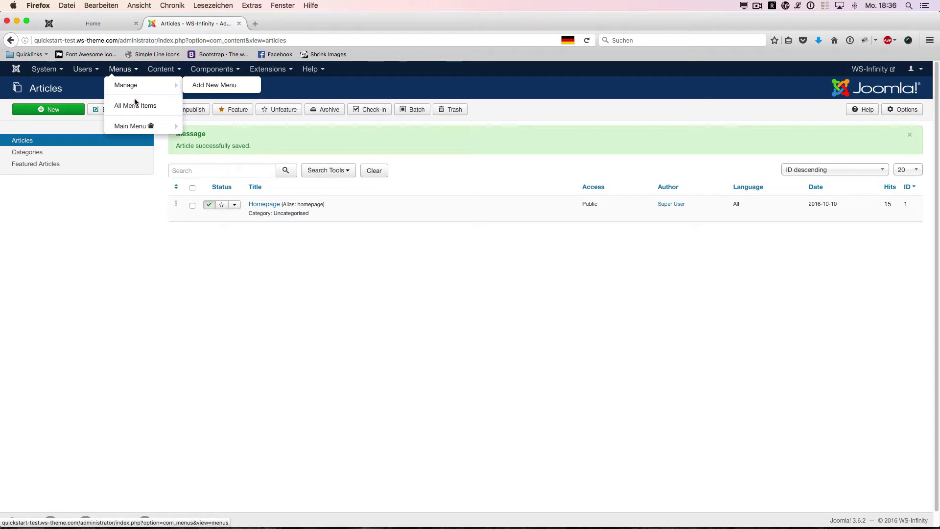
click(135, 121)
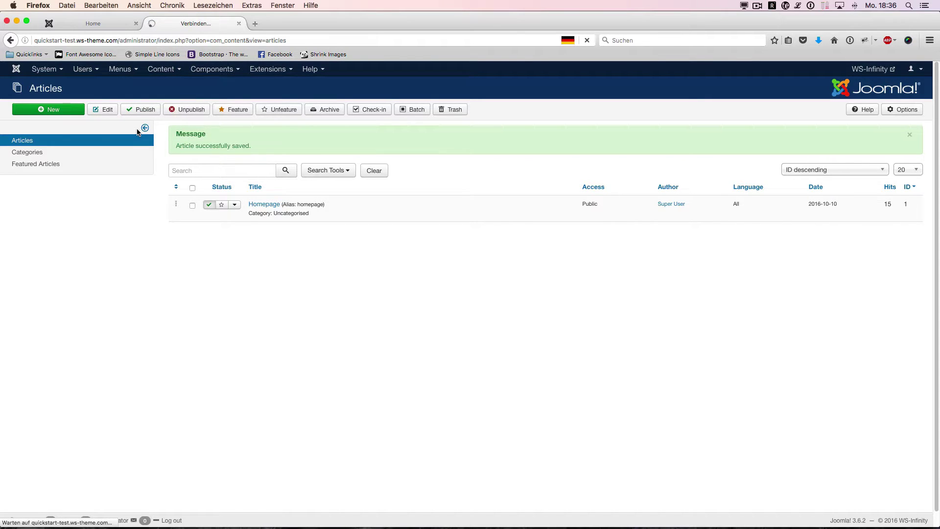
click(246, 170)
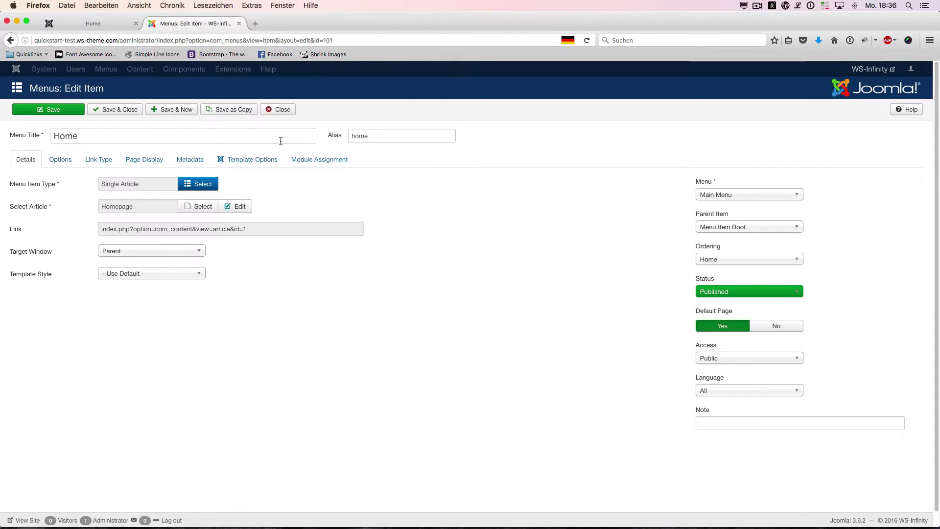
click(232, 166)
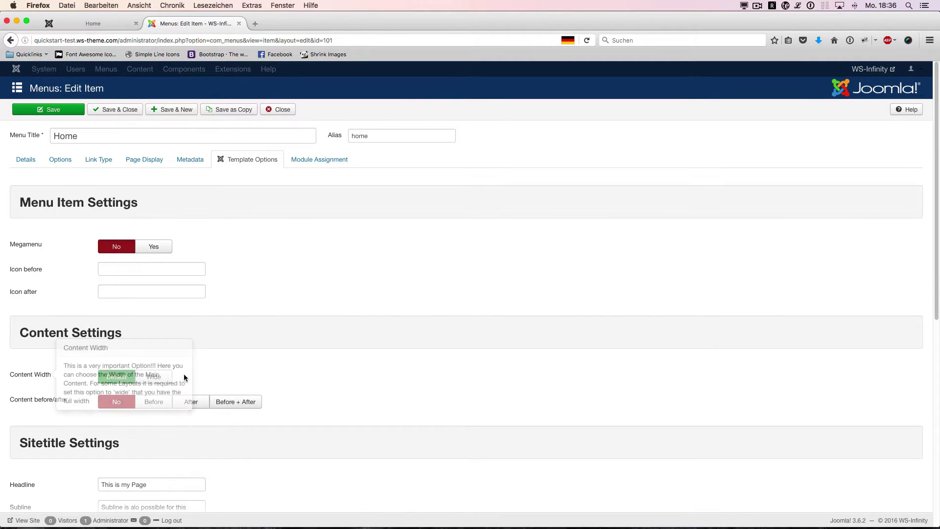
click(162, 378)
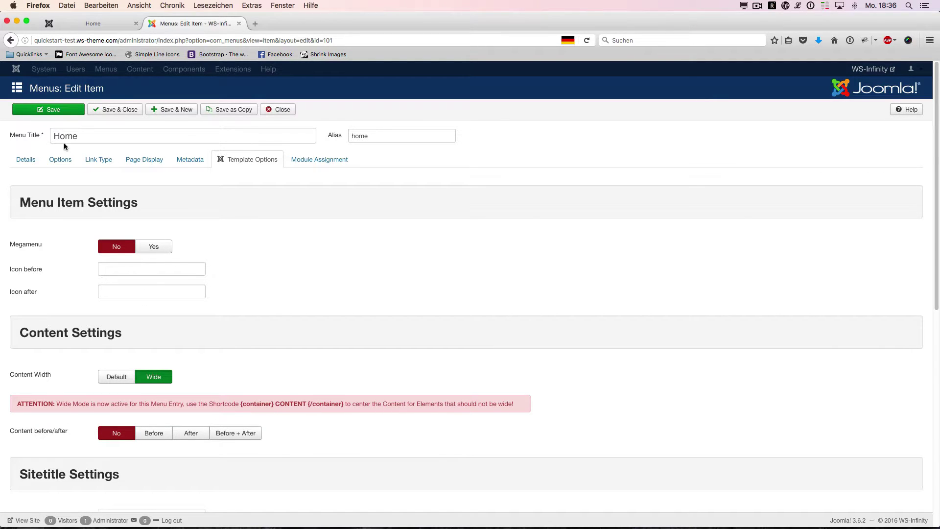
click(61, 115)
Reload the front page and examine the wide layout of all its sections down to the footer.
click(108, 25)
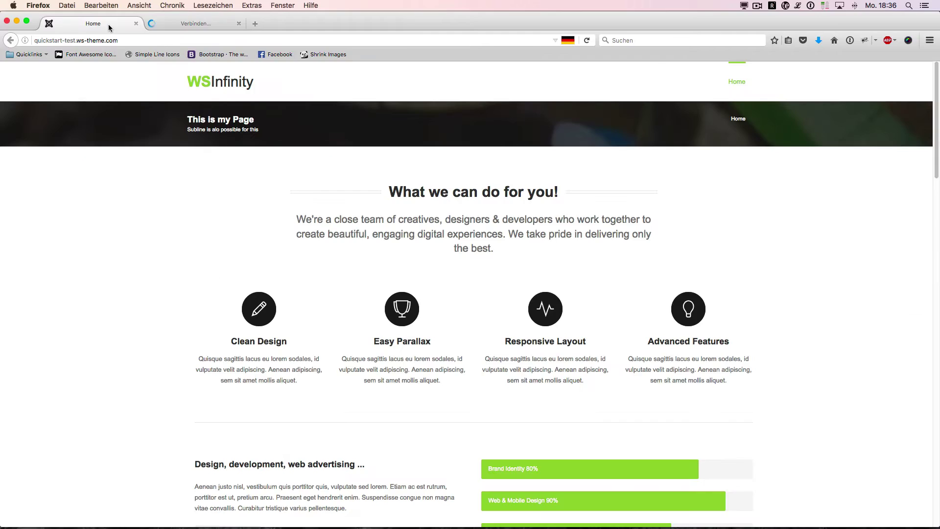
key(super+r)
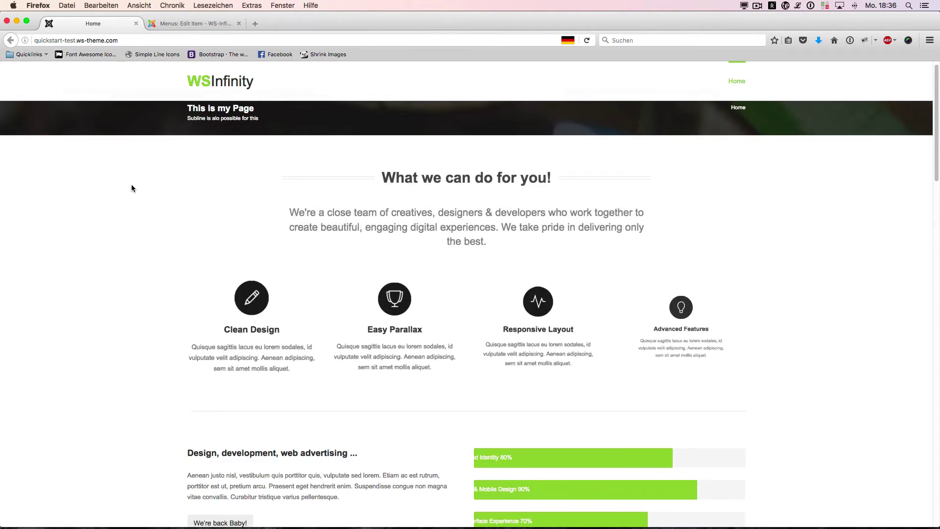
scroll(132, 188, down, 8)
scroll(137, 192, down, 4)
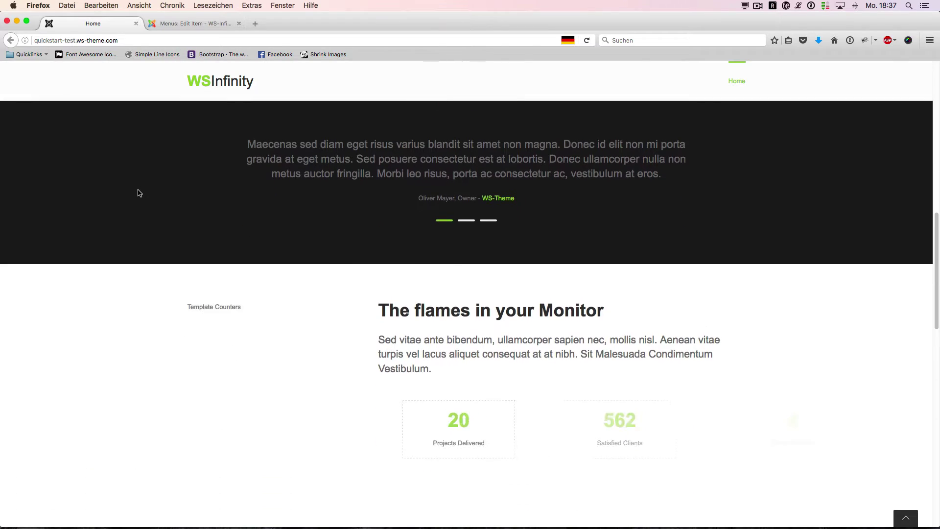
scroll(246, 239, up, 5)
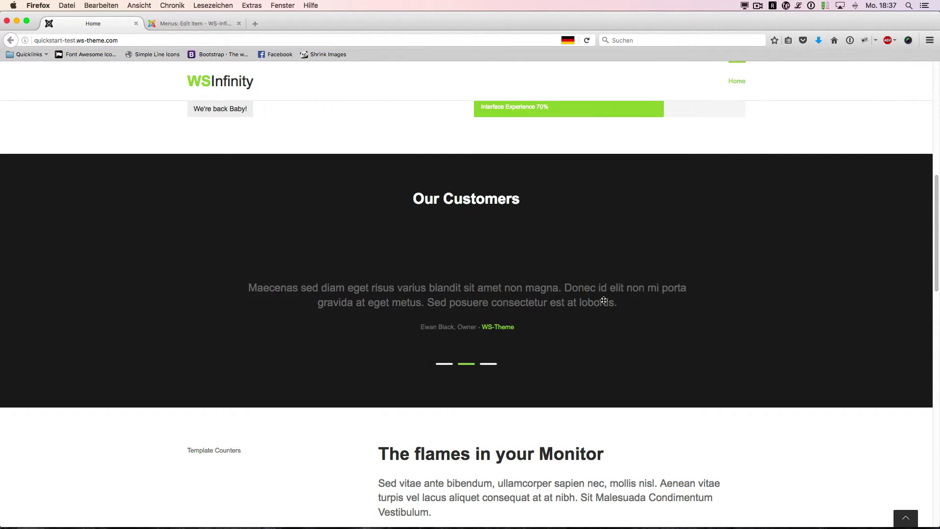
scroll(528, 326, down, 1)
scroll(529, 326, down, 5)
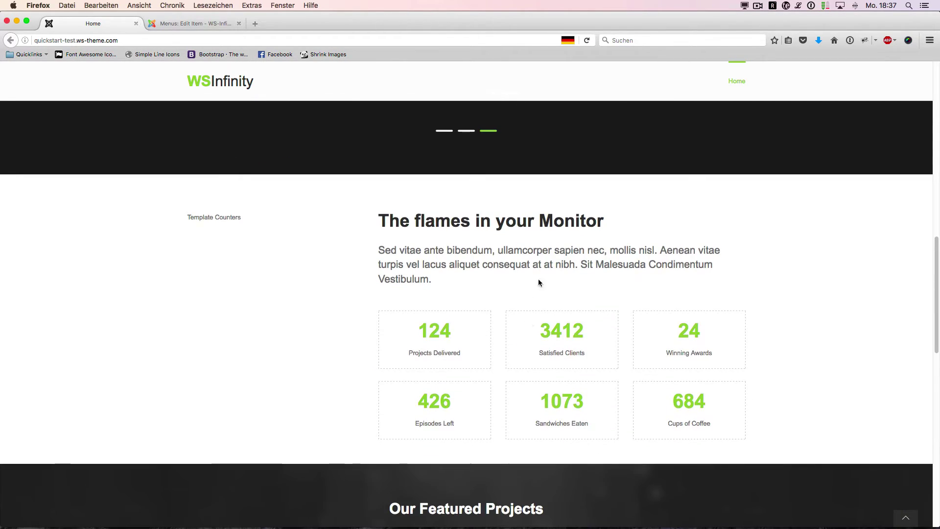
scroll(519, 252, down, 7)
scroll(519, 252, down, 2)
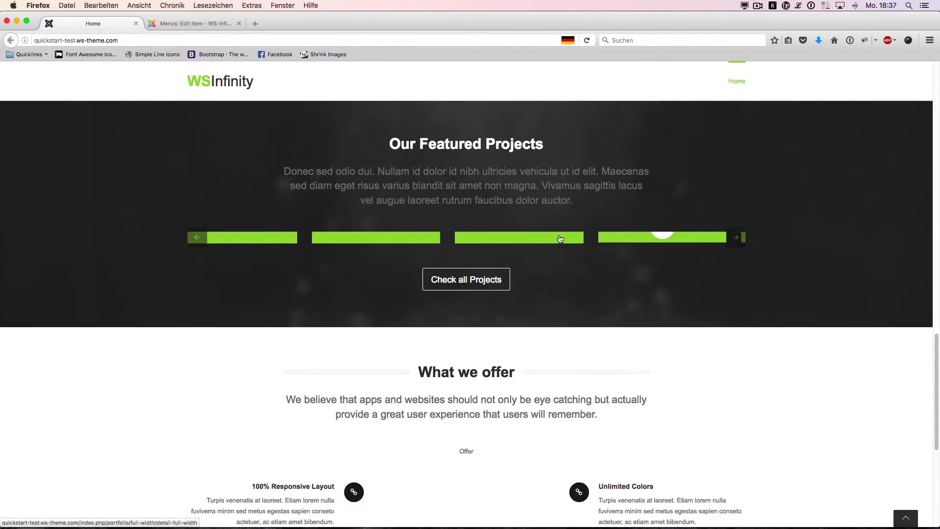
scroll(368, 384, down, 14)
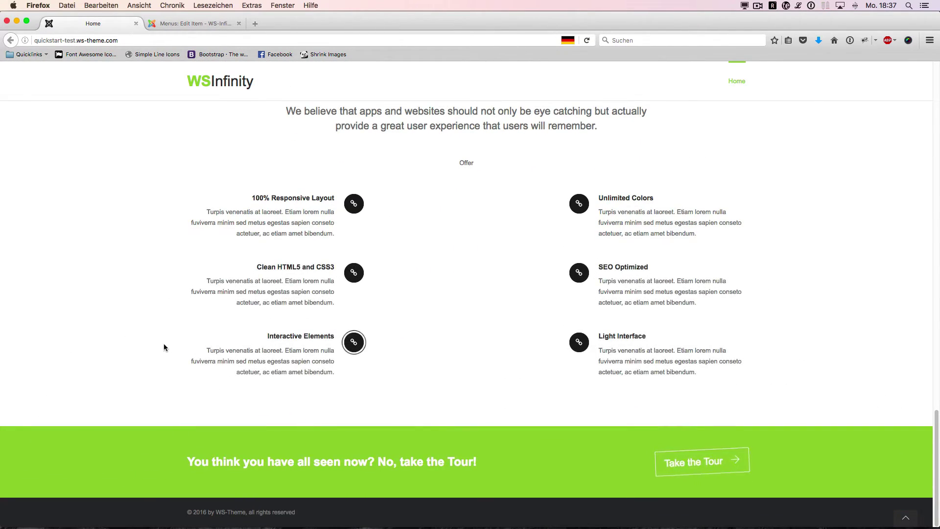
scroll(165, 340, up, 20)
scroll(165, 345, up, 10)
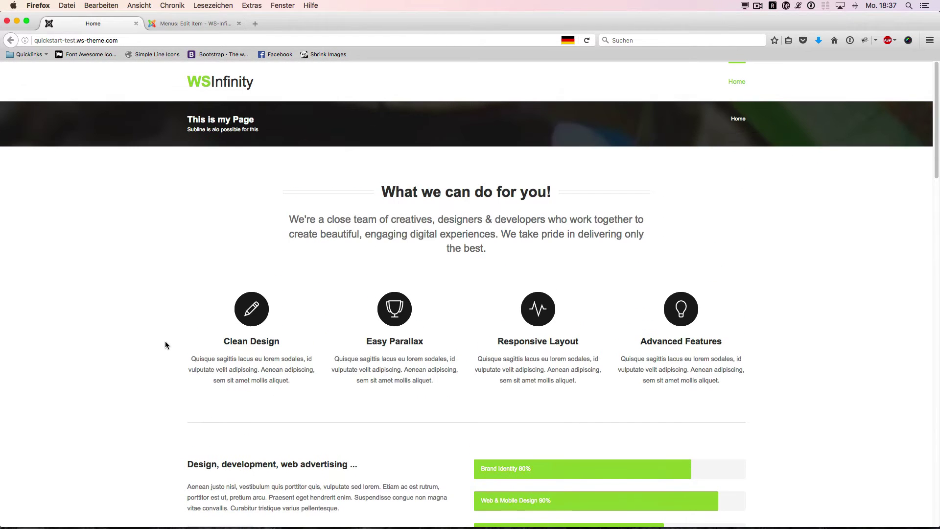
Close the Home menu item and open the WS-Infinity - Default template style for editing.
click(205, 23)
click(261, 108)
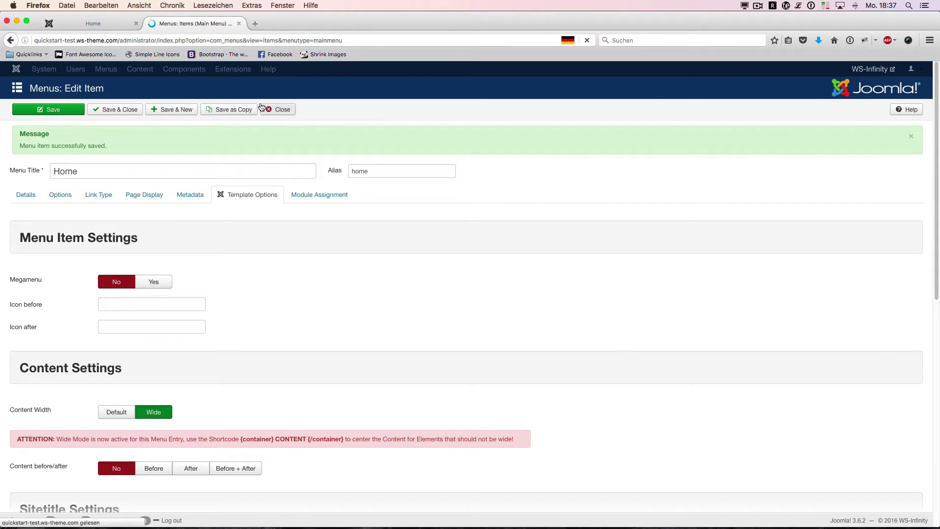
mouse_move(259, 72)
click(276, 129)
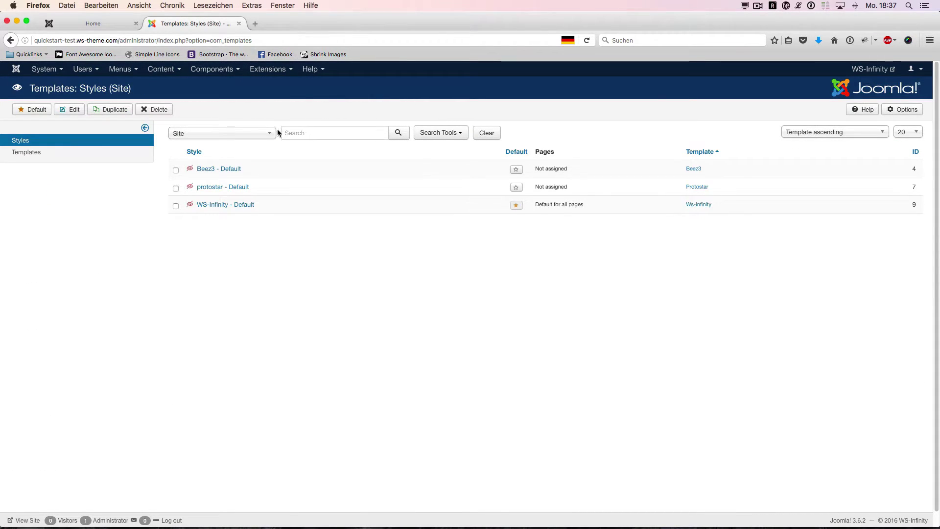
click(245, 209)
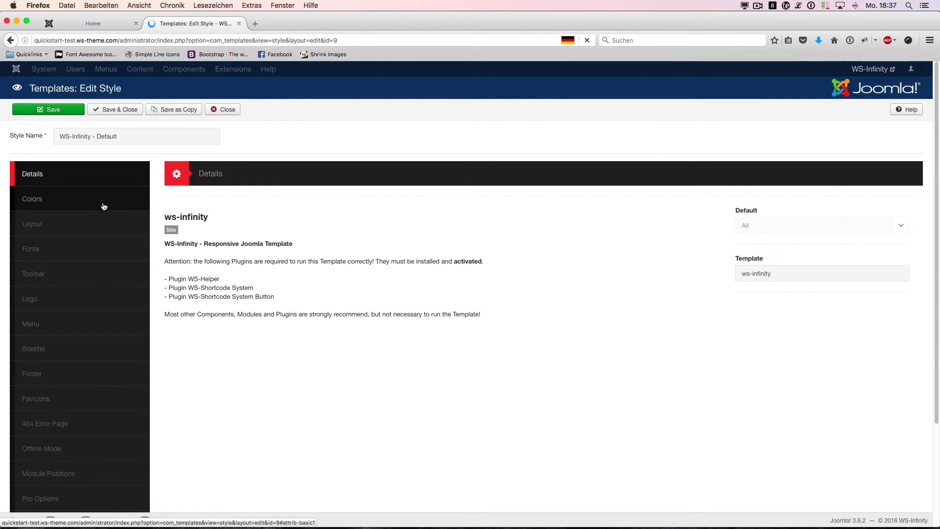
Set the template style's Color Primary to the blue #3386d4.
click(42, 201)
click(317, 248)
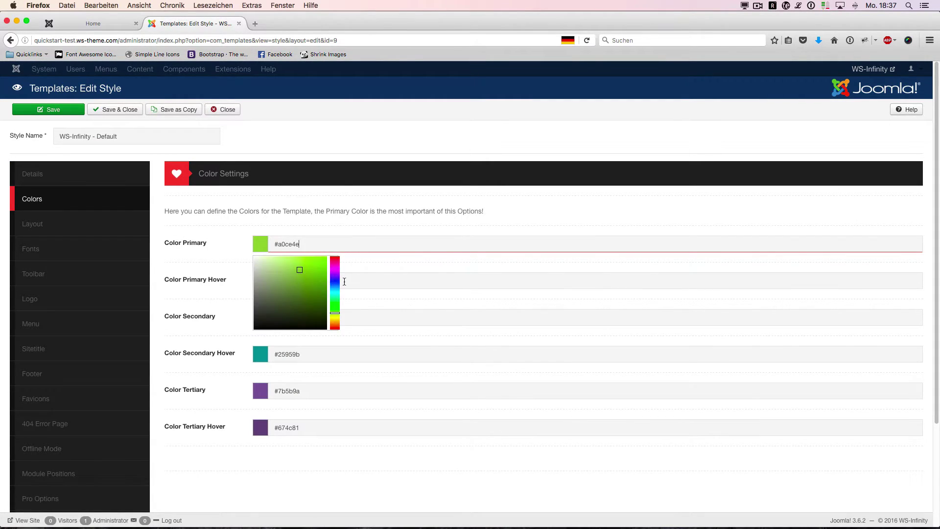
drag(336, 281, 336, 286)
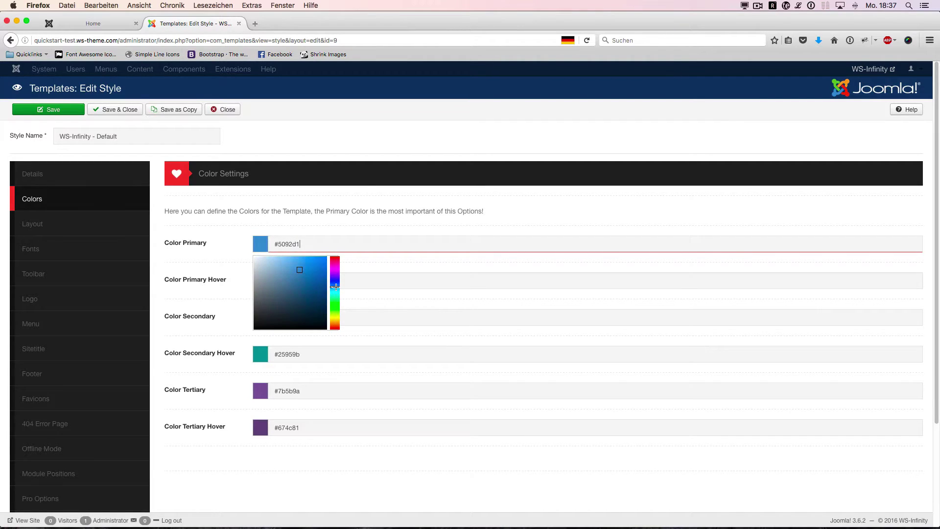
click(308, 270)
Copy the primary color to Color Primary Hover, darken it to #2d75bd and save the style.
double_click(319, 243)
key(ctrl+c)
click(325, 204)
click(330, 281)
key(ctrl+a)
key(ctrl+v)
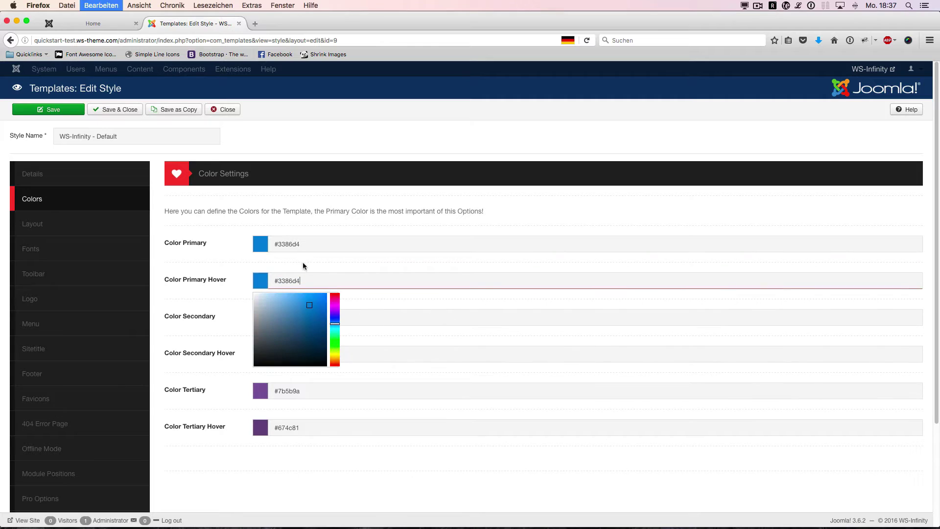
click(309, 312)
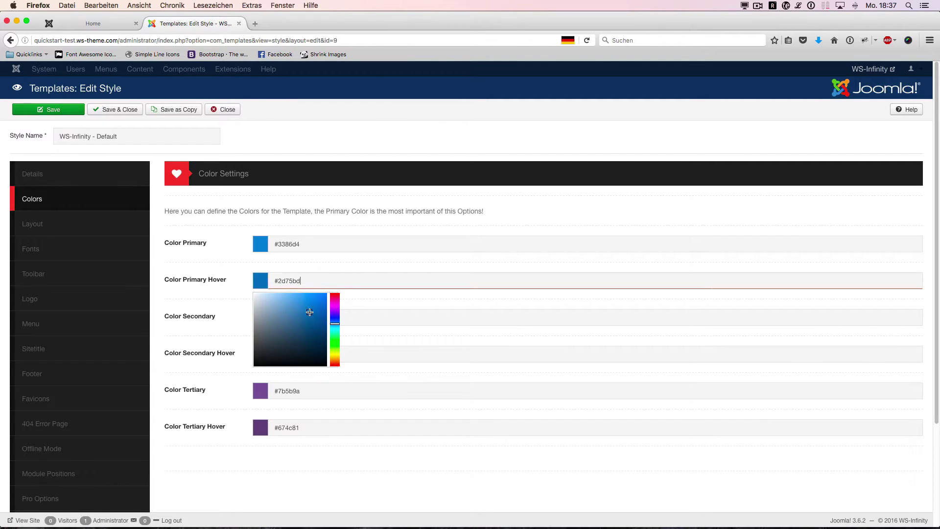
click(42, 109)
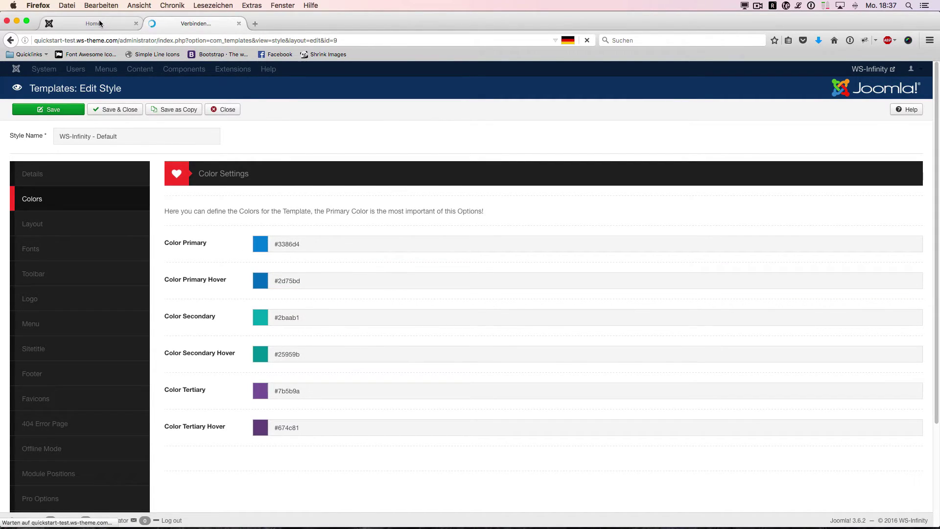
Reload the front page and check the new primary color on its elements.
click(99, 23)
key(super+r)
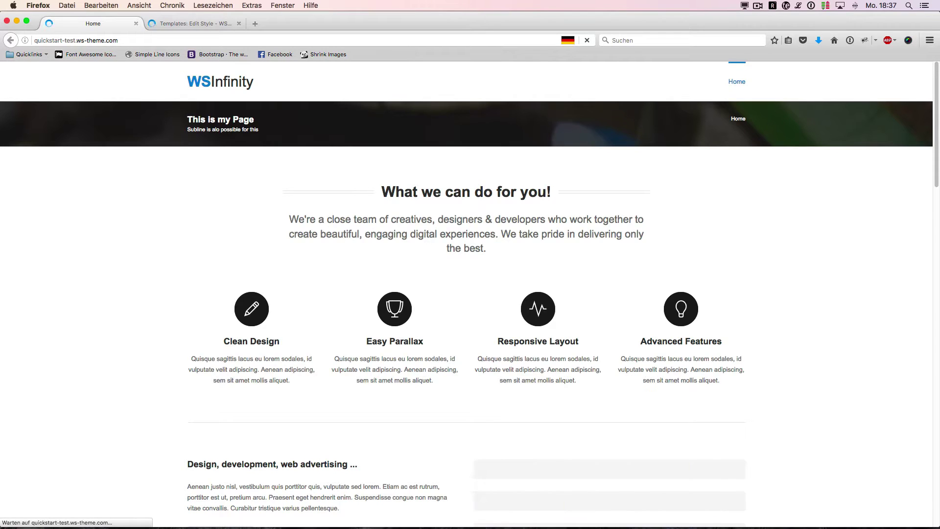
scroll(123, 195, down, 10)
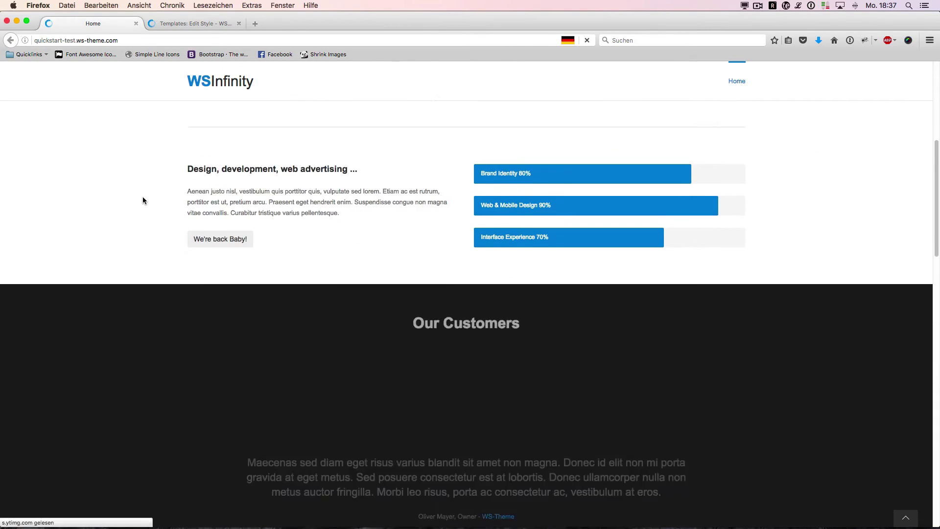
scroll(142, 196, up, 10)
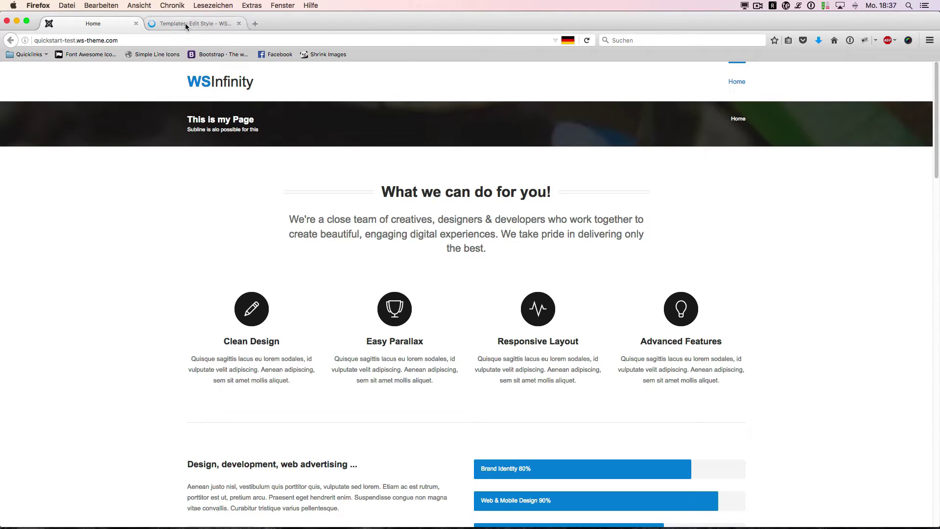
Set the template style's Layout to Boxed and look at the available background images without choosing one.
click(185, 23)
click(96, 266)
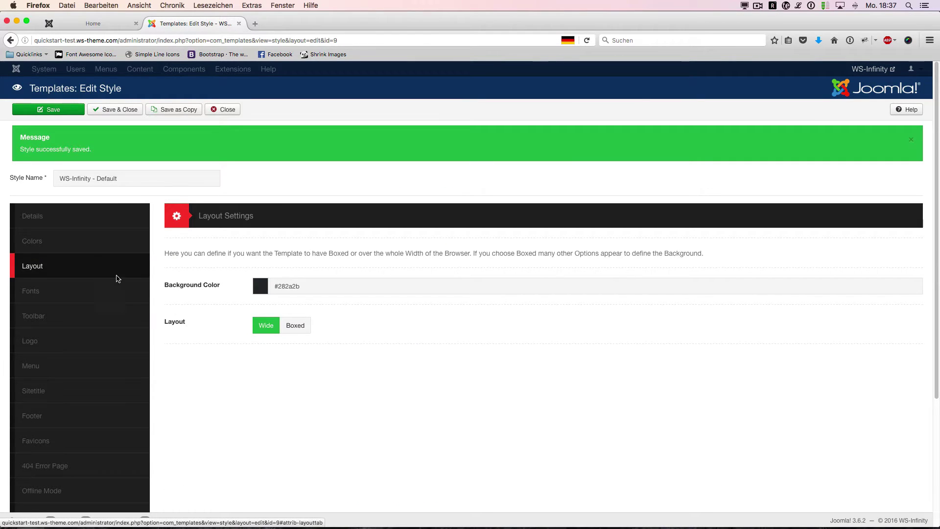
click(295, 326)
scroll(395, 339, down, 3)
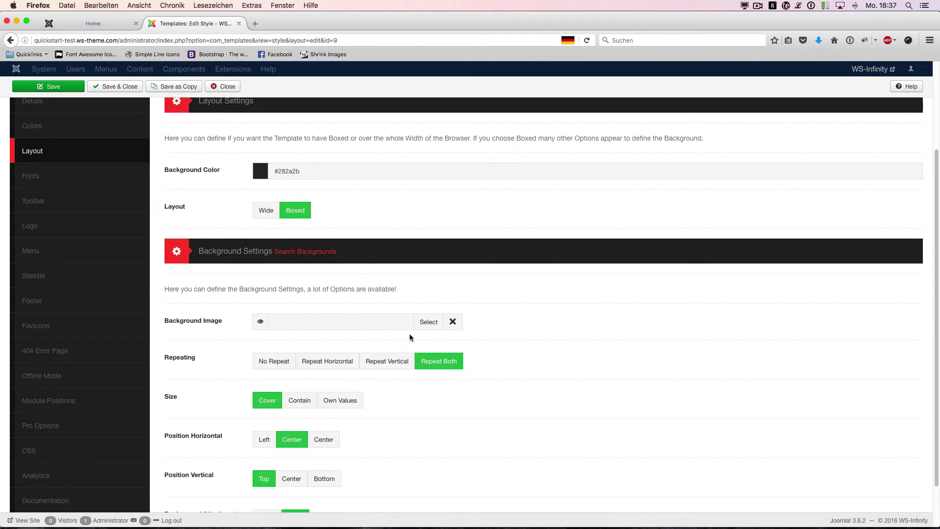
click(428, 323)
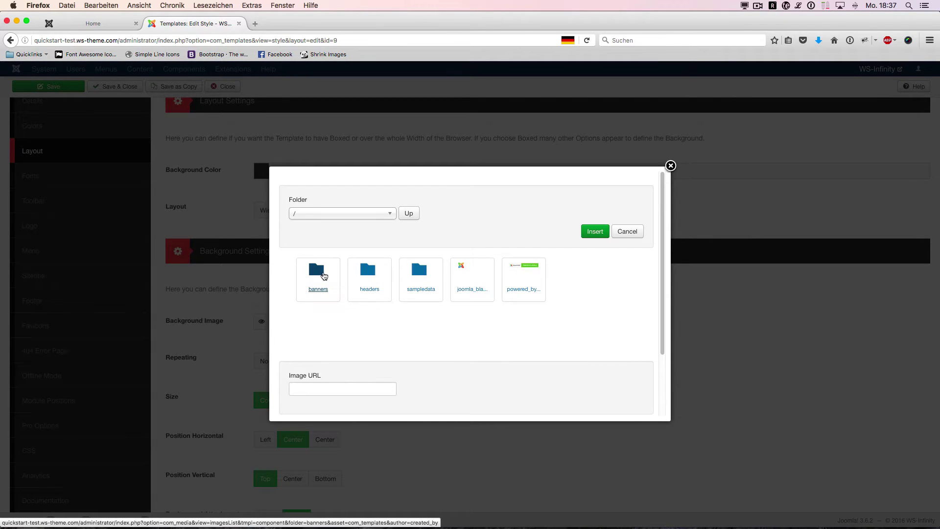
click(618, 232)
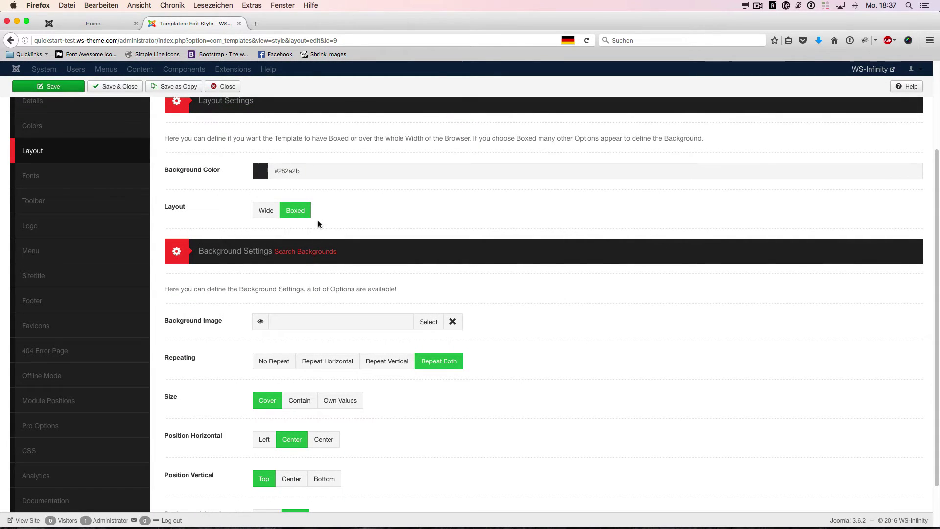
Save the style with the boxed layout and check it on the reloaded front page.
click(74, 89)
click(101, 26)
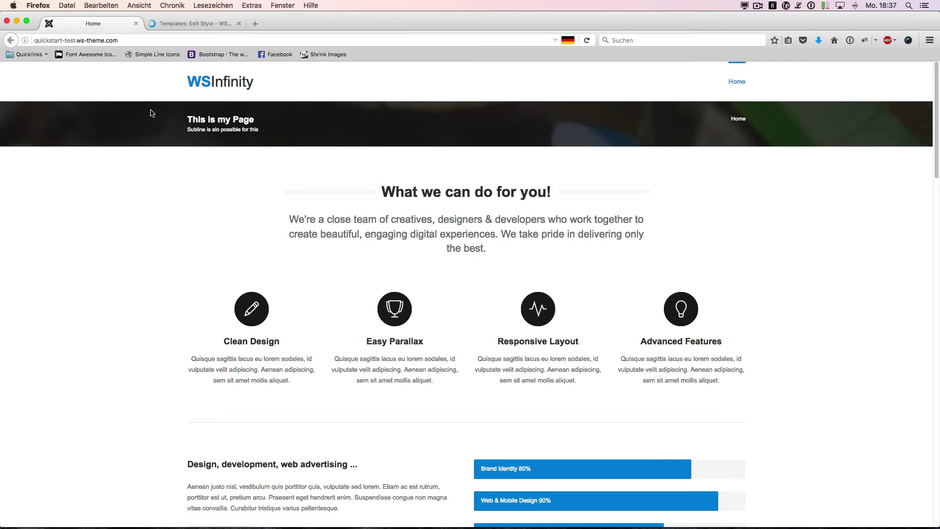
key(super+r)
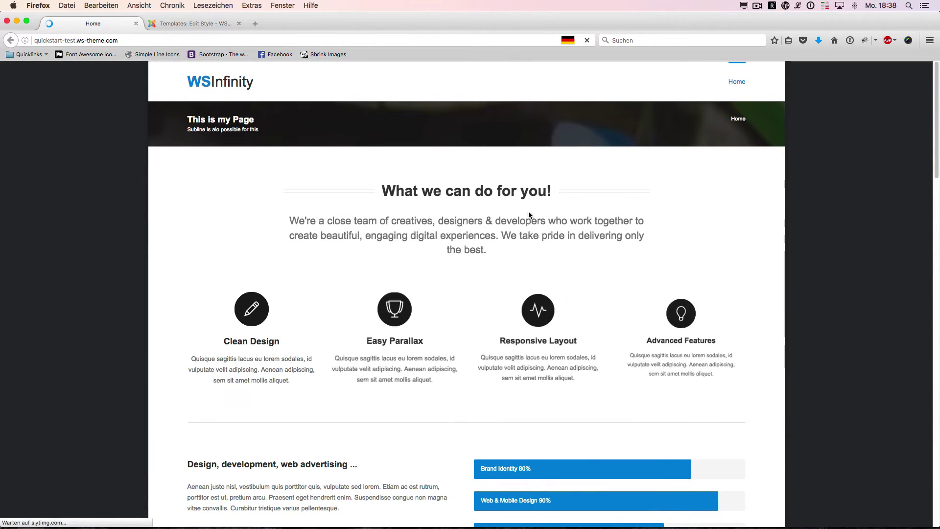
Look through the boxed front page and set the template style's Layout back to Wide.
scroll(523, 212, down, 7)
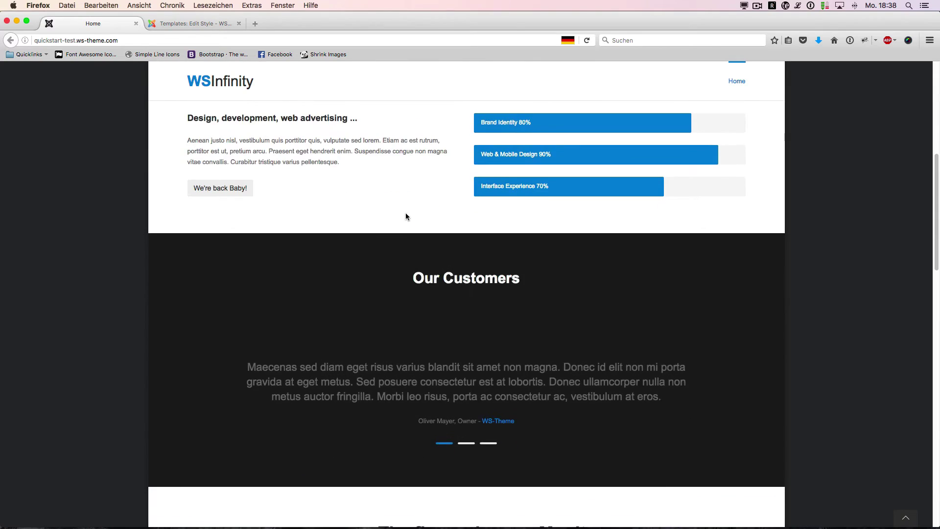
scroll(405, 216, up, 7)
click(211, 30)
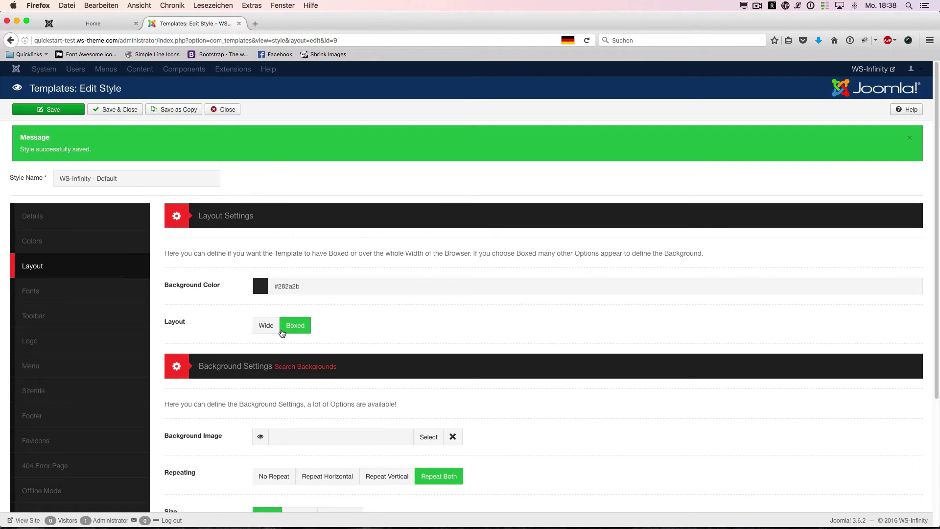
click(267, 326)
Set the template style's Headline Font to Google Font and open the Google Fonts directory.
click(82, 298)
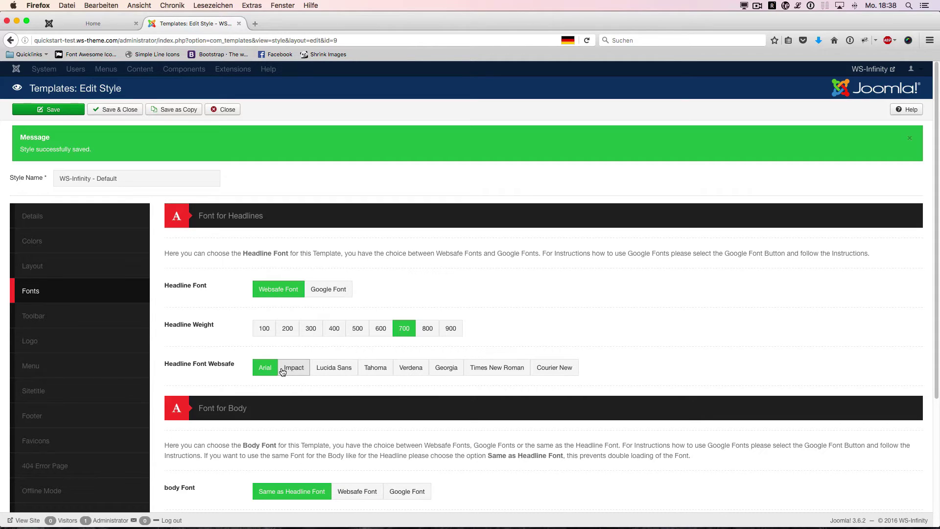
click(326, 290)
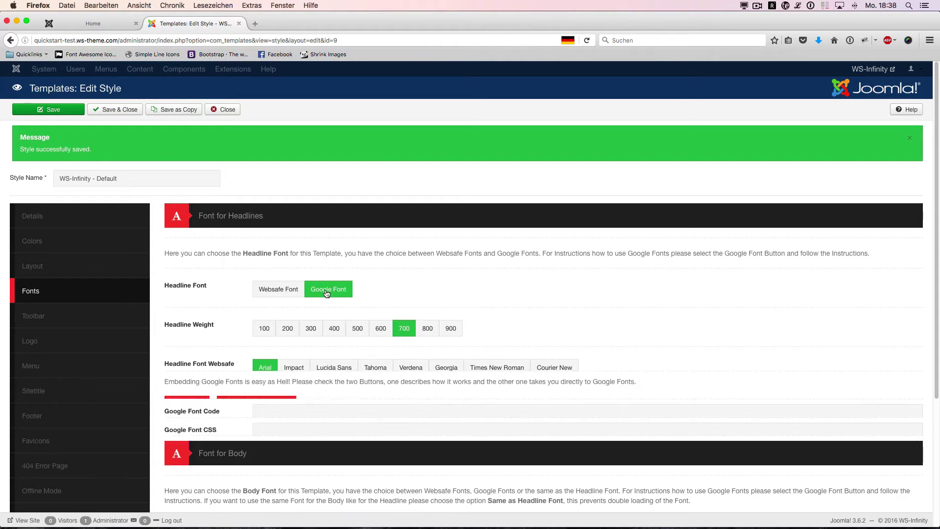
click(264, 387)
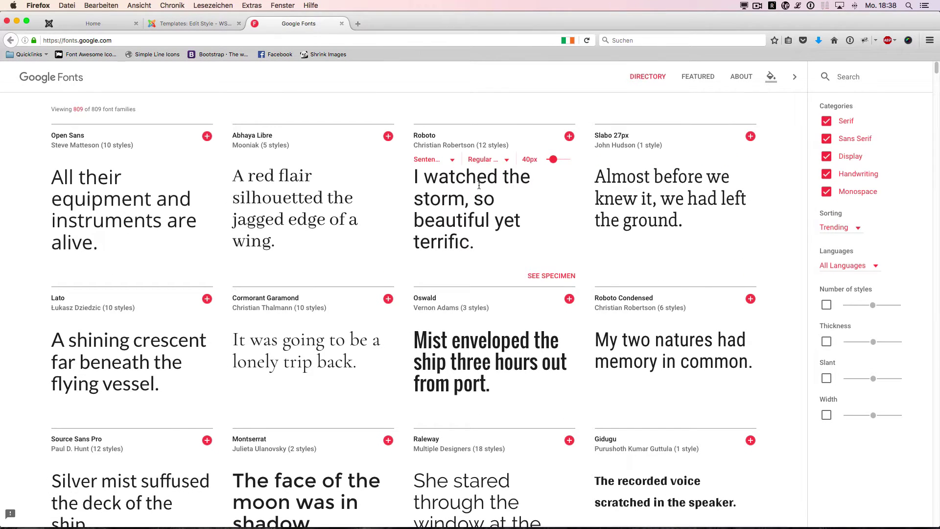
Select the Open Sans family in Google Fonts and add its light 300 and bold 700 styles.
click(207, 137)
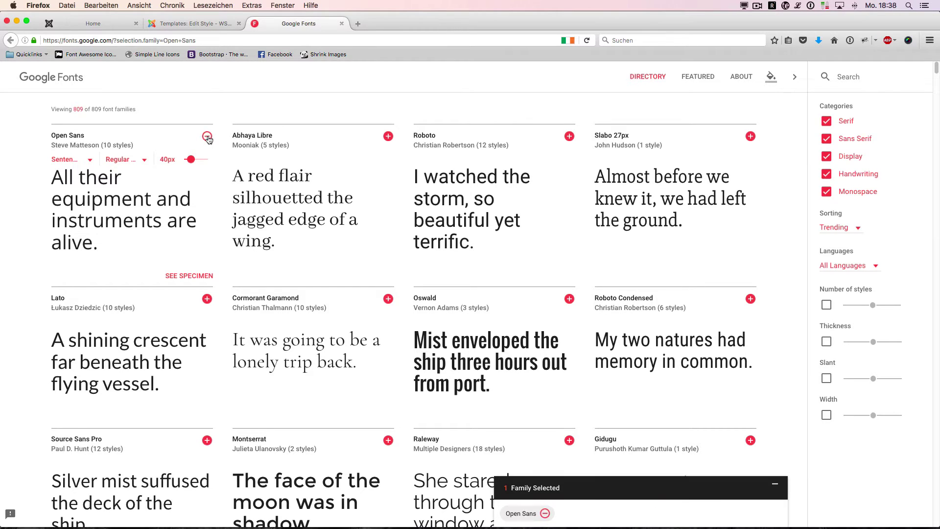
click(569, 511)
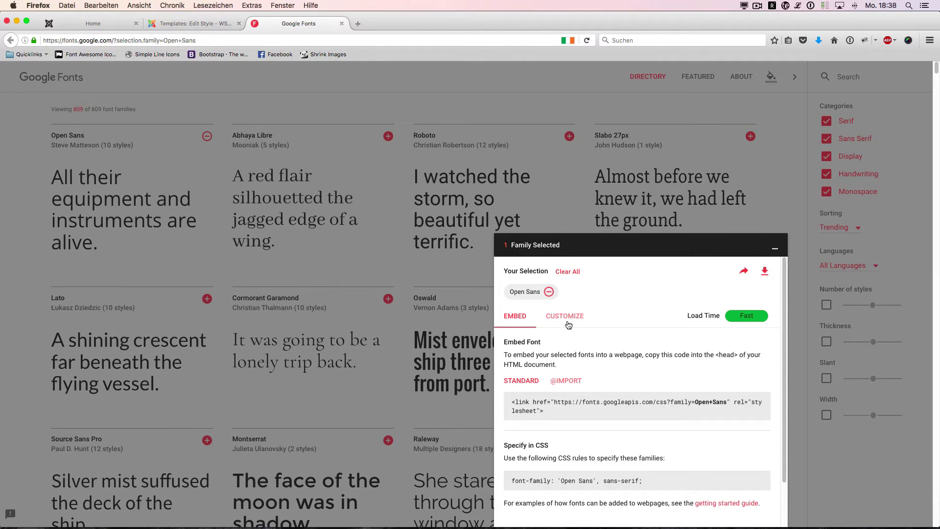
drag(567, 317, 502, 317)
click(565, 317)
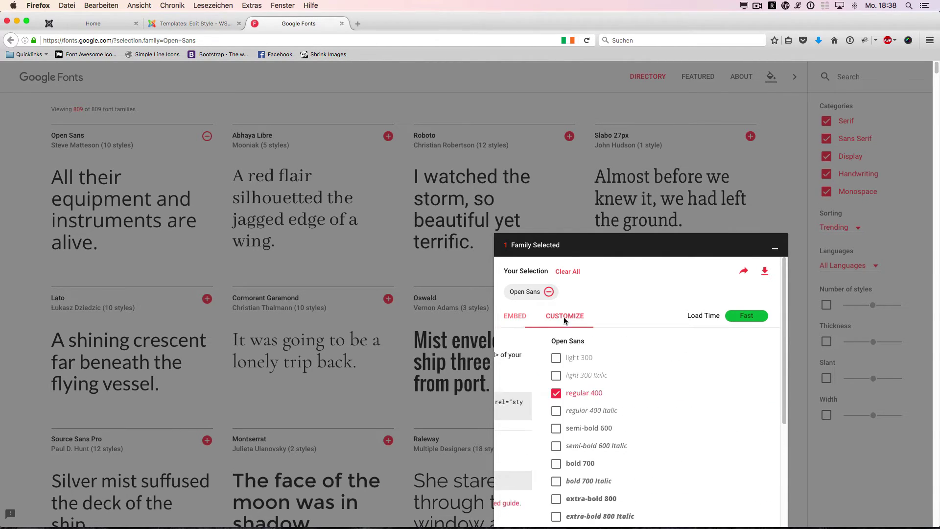
click(529, 362)
click(536, 466)
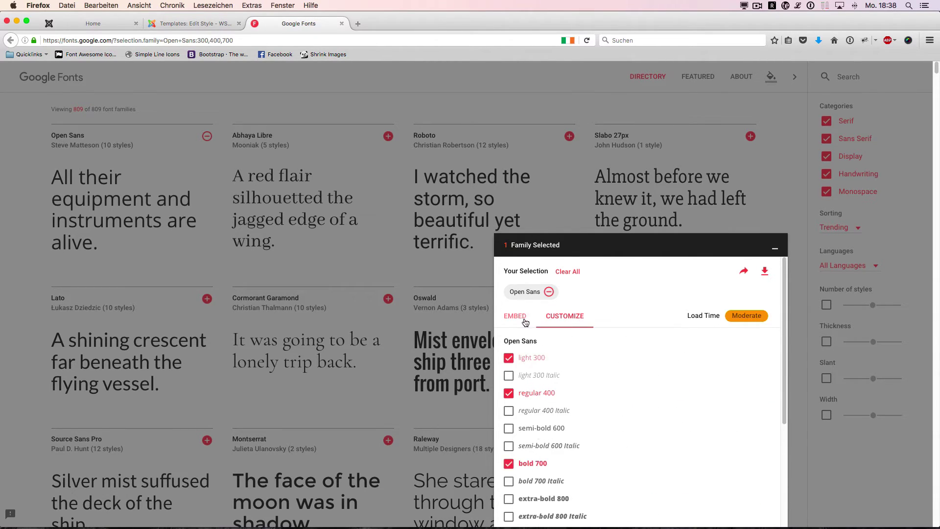
Copy the standard Open Sans embed link from Google Fonts into the template style's Google Font Code.
click(522, 320)
key(super+a)
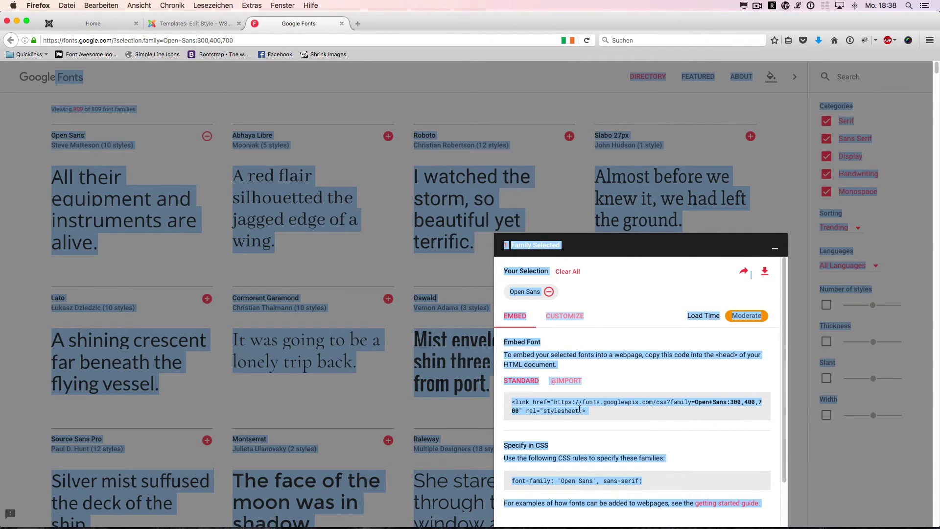
click(580, 409)
triple_click(579, 409)
key(super+c)
click(188, 25)
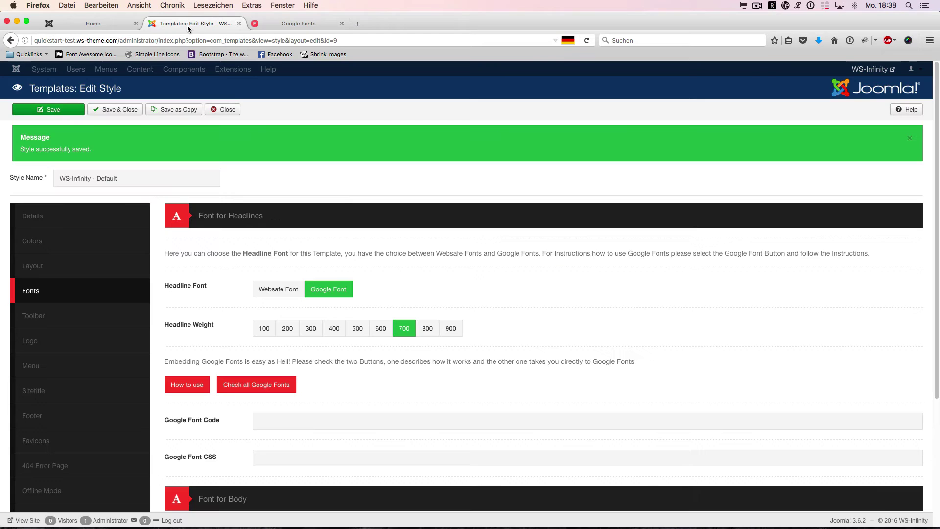
click(293, 416)
key(super+v)
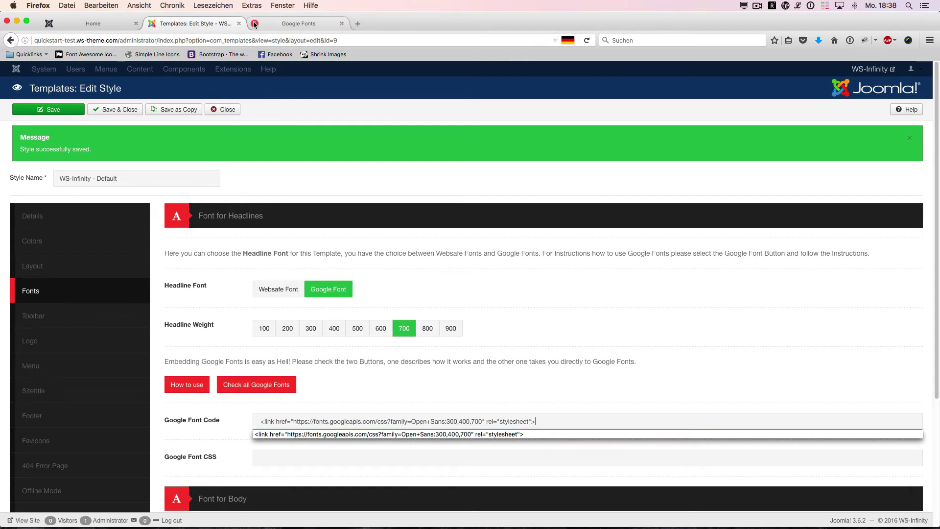
Copy the rule font-family: 'Open Sans', sans-serif; into Google Font CSS and remove the leading spaces from both font entries.
click(289, 25)
click(526, 475)
triple_click(526, 476)
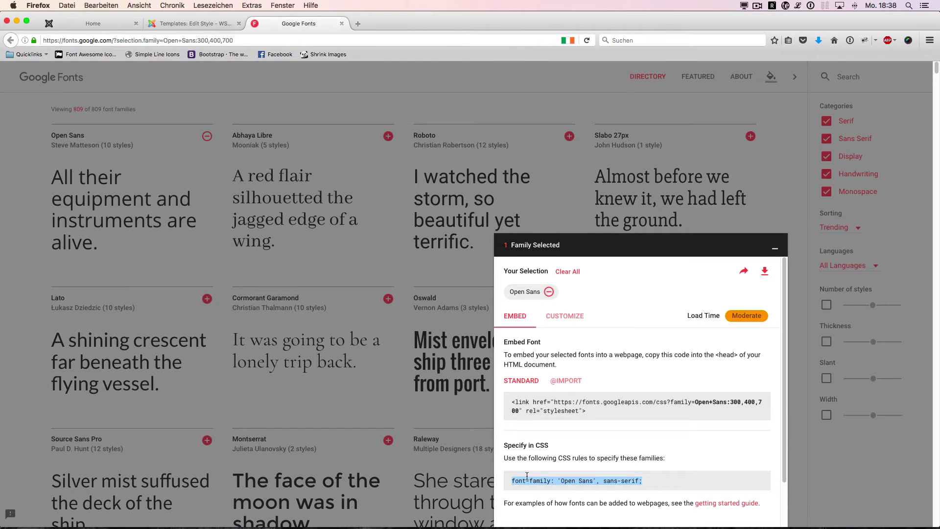
key(super+c)
click(227, 25)
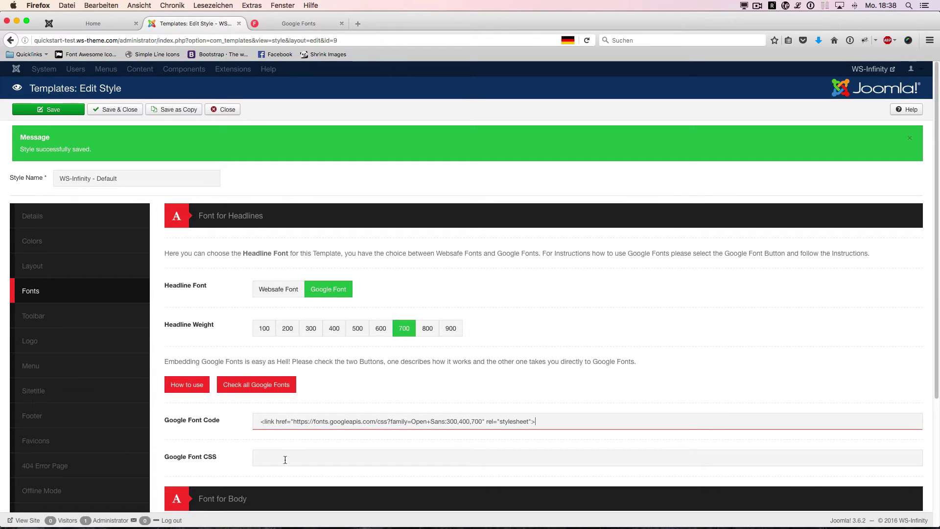
click(263, 458)
key(super+v)
click(270, 458)
key(BackSpace)
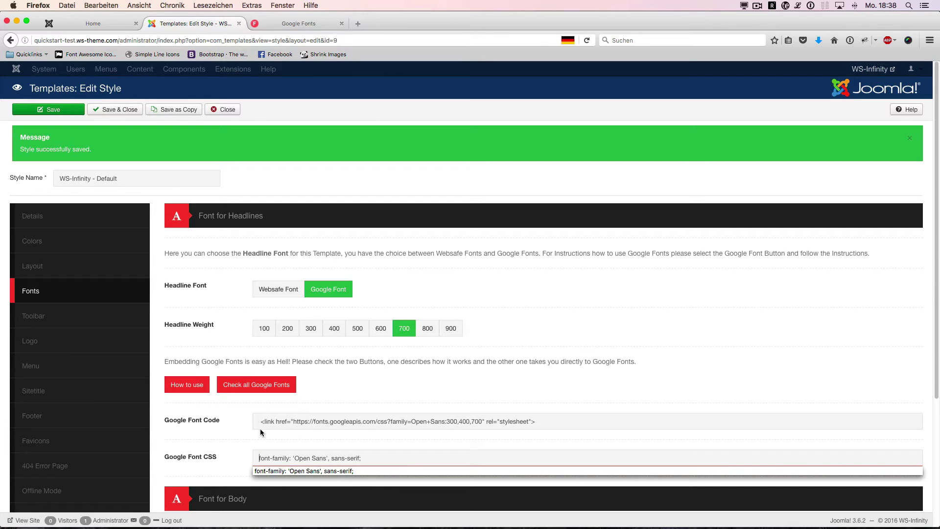
click(261, 422)
click(227, 397)
Save the style with the Google headline font and check the fonts on the front page.
scroll(227, 397, down, 5)
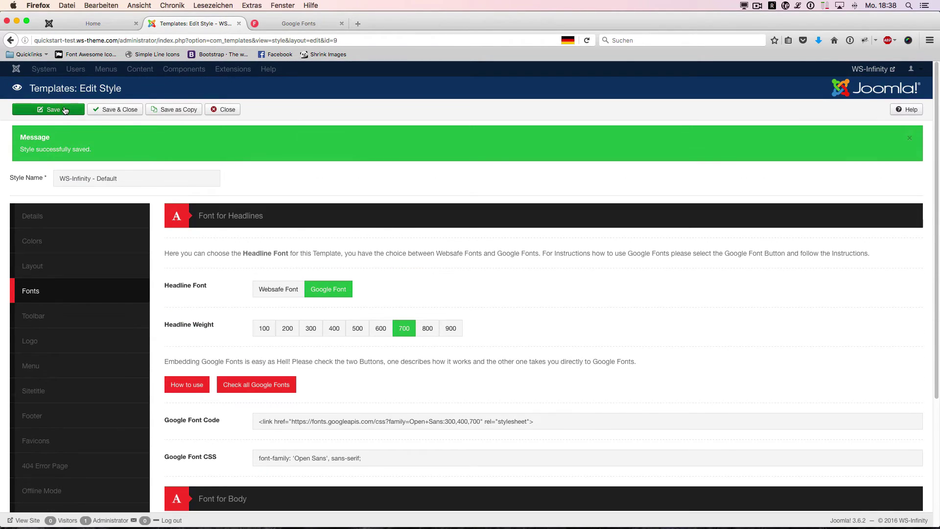
click(64, 110)
click(104, 24)
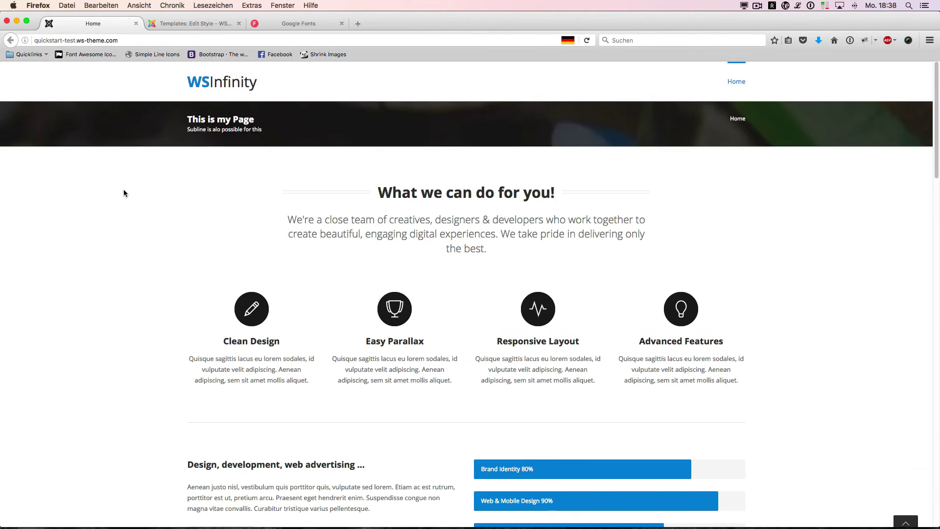
Set the Logo Text to <b class="color-primary">My</b>Logo, try the Image logo type and return the Logo Type to Text.
click(203, 19)
click(71, 323)
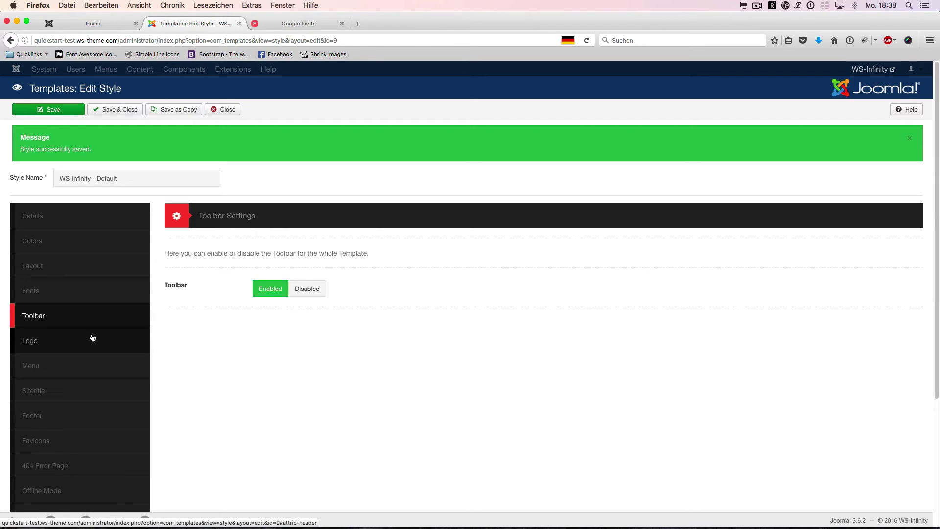
click(94, 341)
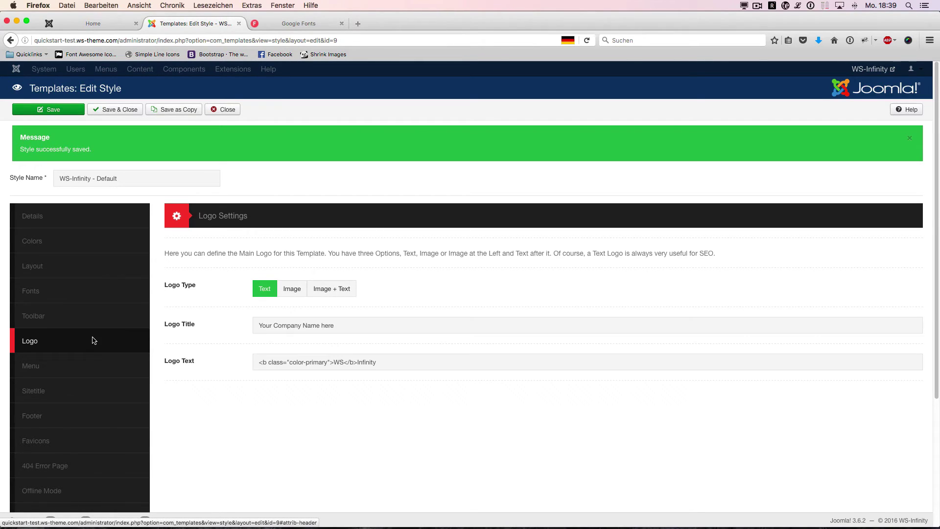
double_click(338, 362)
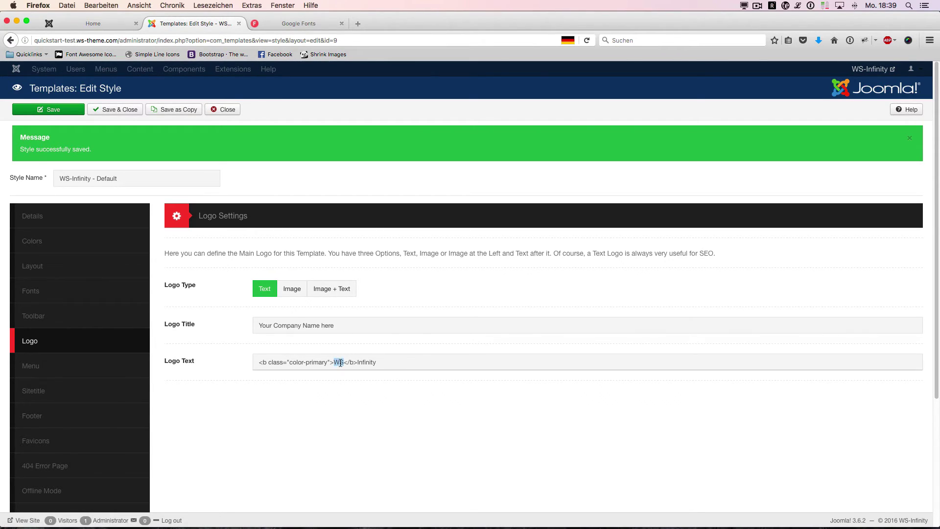
text(My)
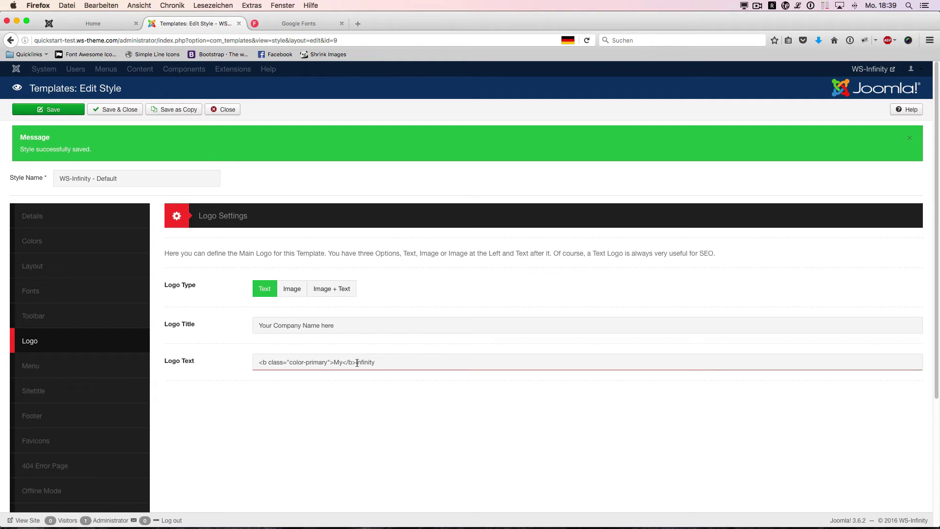
double_click(354, 362)
text(Logo)
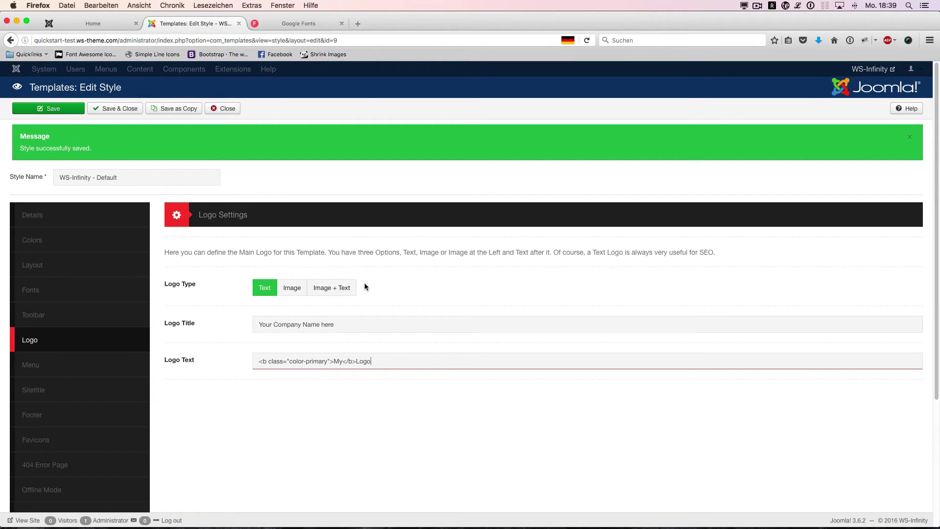
click(292, 287)
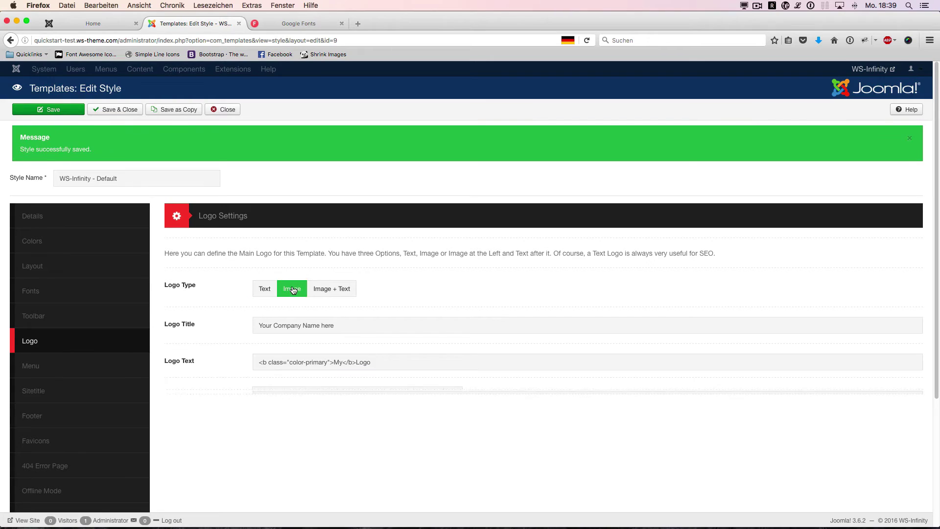
click(266, 290)
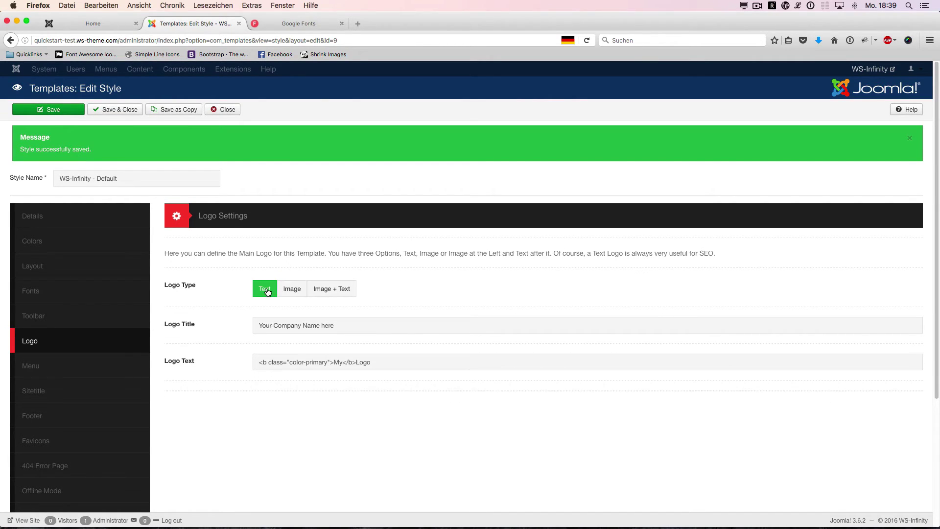
Save the style and check the new text logo on the reloaded front page.
click(26, 115)
click(98, 29)
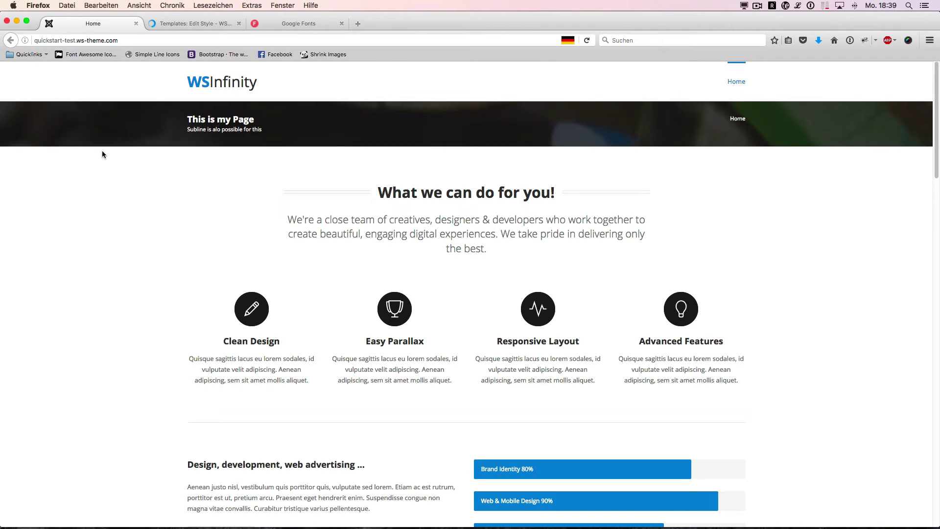
key(super+r)
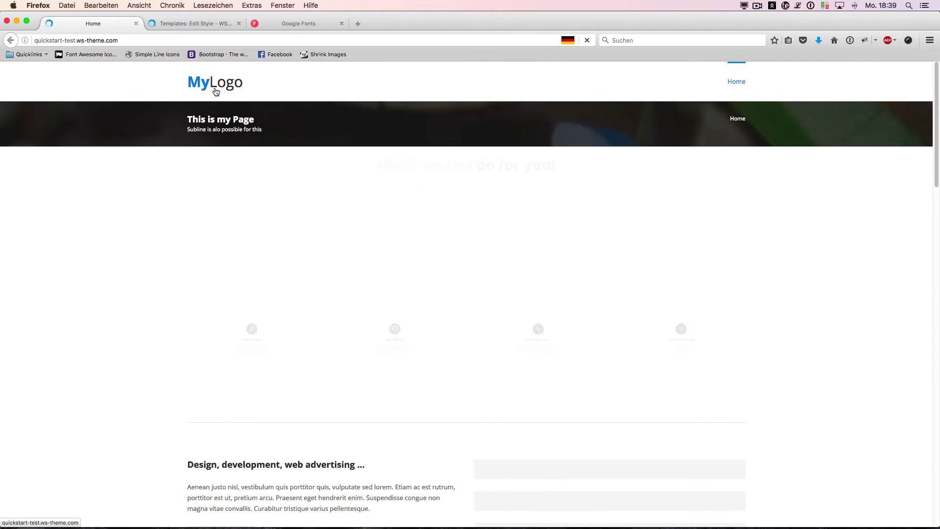
Look at the main menu settings and check the sticky menu's behavior on the front page.
click(193, 24)
click(67, 368)
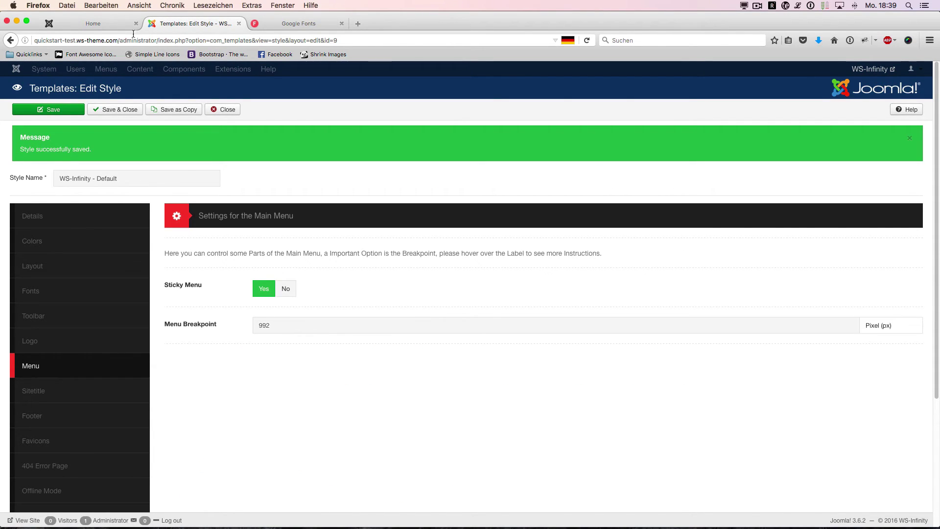
click(99, 28)
scroll(150, 218, down, 1)
scroll(150, 221, down, 4)
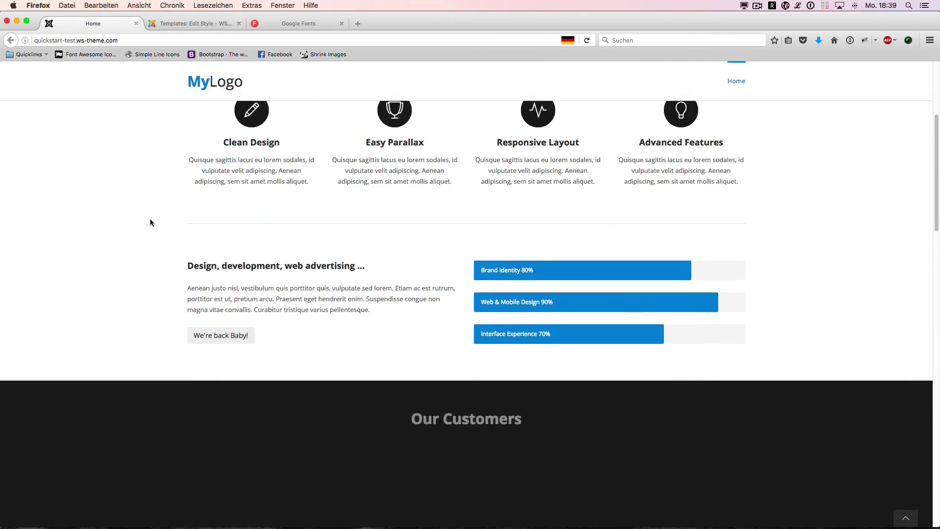
scroll(150, 220, up, 5)
Set Breadcrumbs to No in the Sitetitle settings, save the style and reload the front page.
click(182, 25)
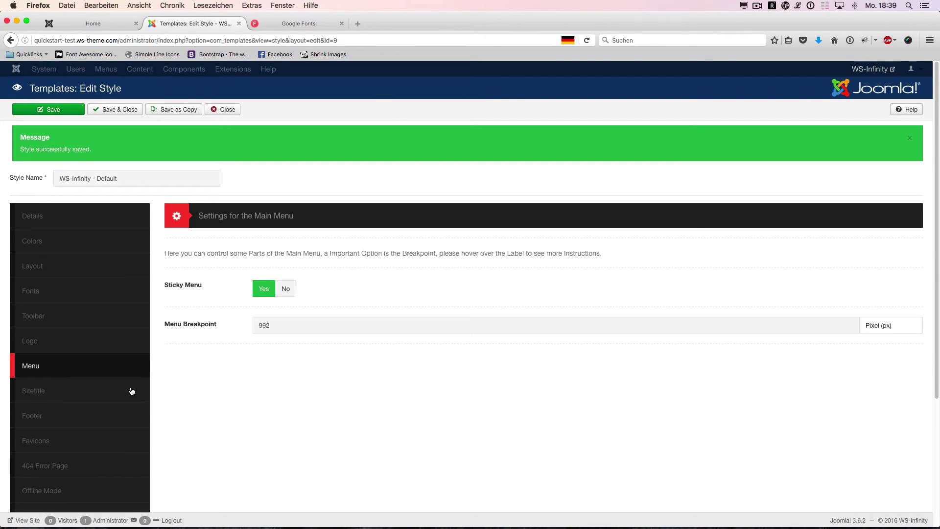
click(85, 388)
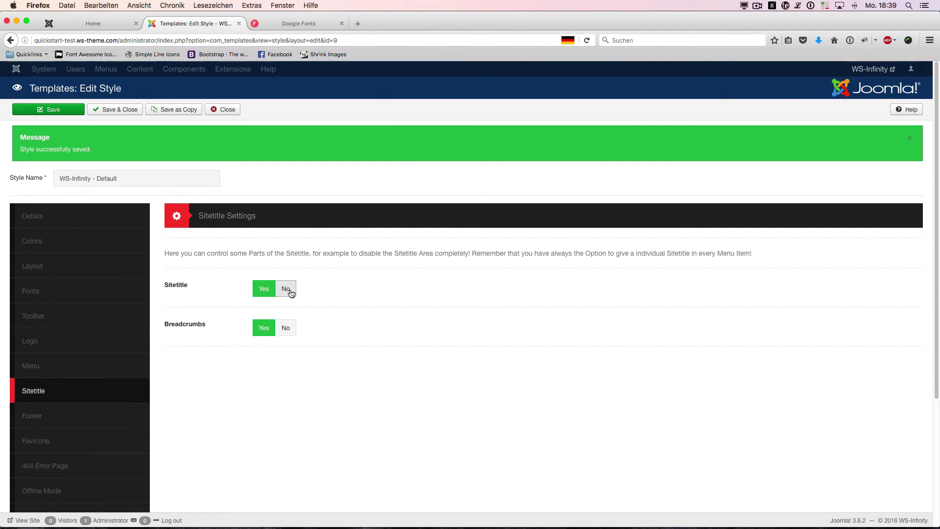
click(289, 331)
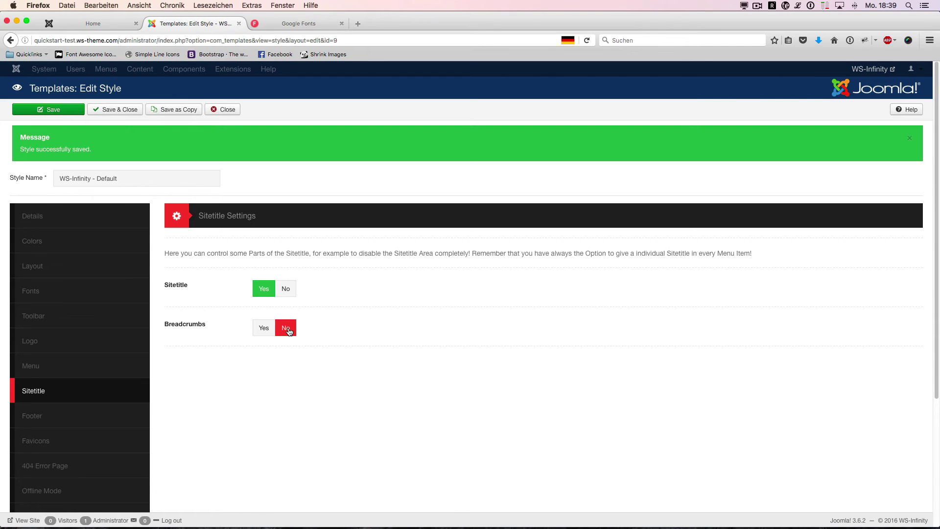
click(113, 23)
key(super+r)
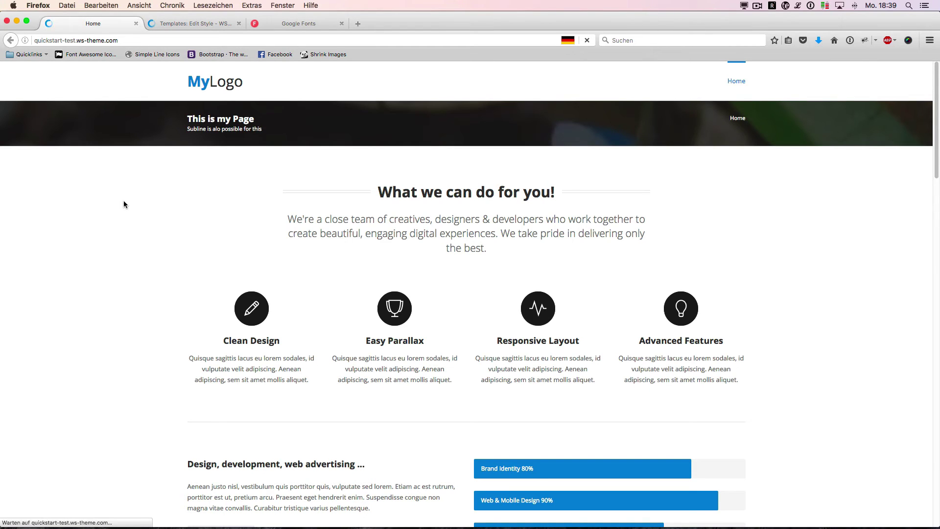
Try disabling the Sitetitle in the template style and set it back to Yes.
click(164, 23)
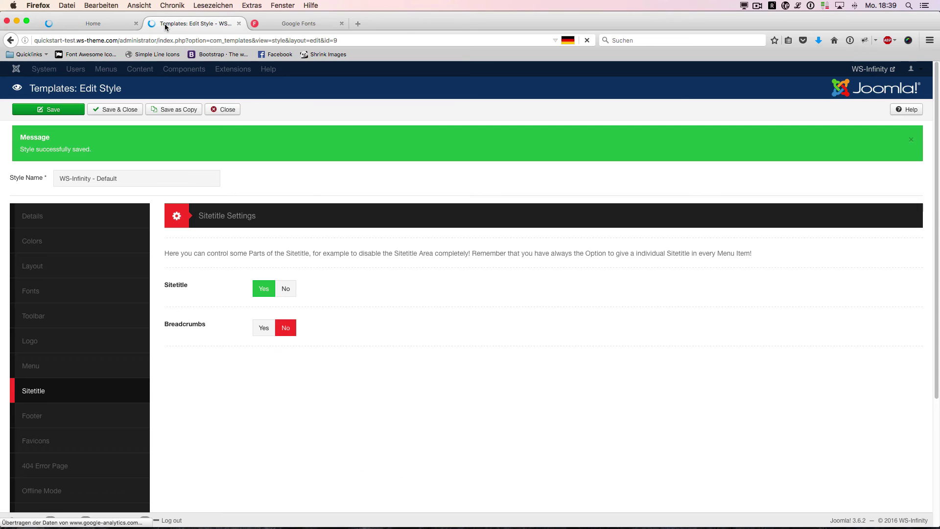
click(285, 290)
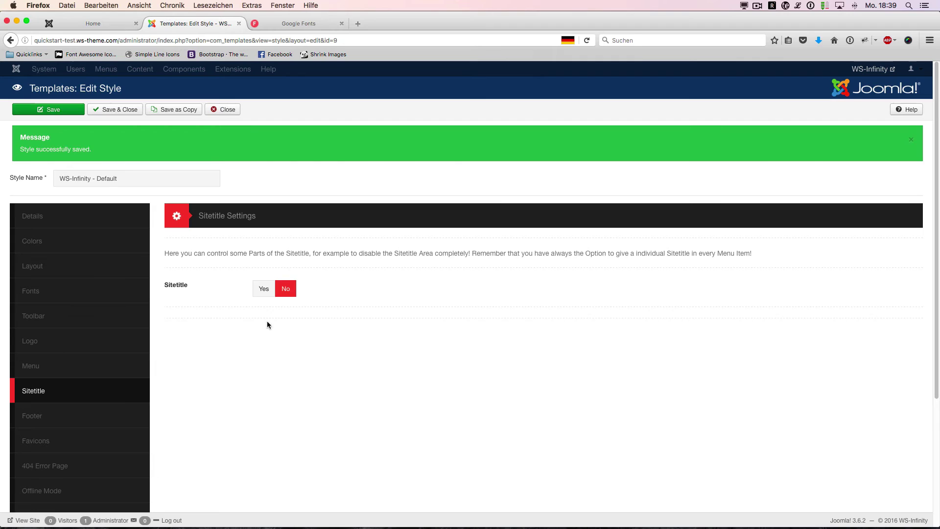
click(265, 290)
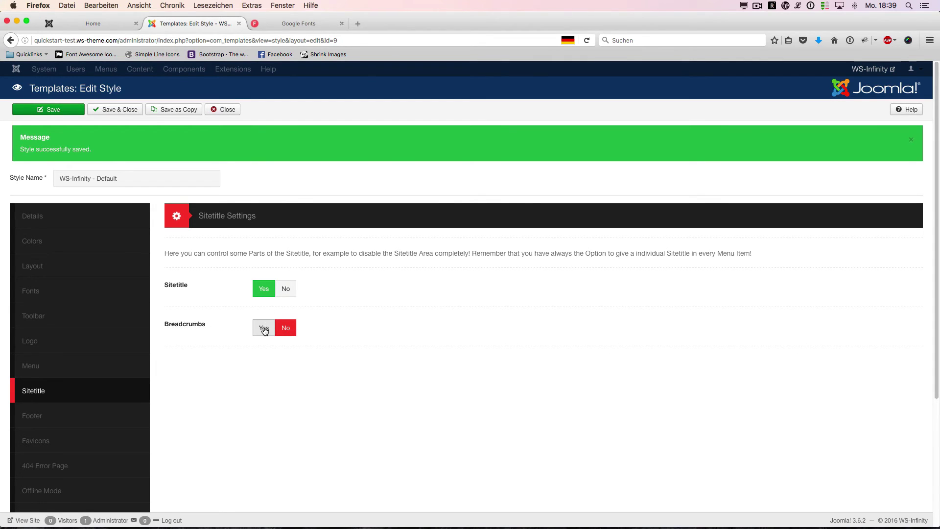
Set Breadcrumbs back to Yes, make the footer text "by WS-Theme, all rights reserved. Nice one" and save the style.
click(264, 331)
click(90, 416)
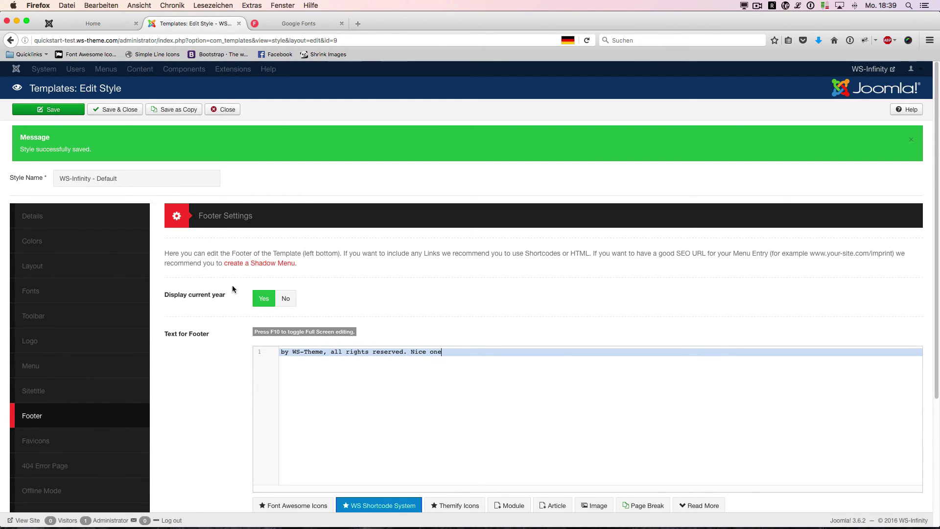
click(60, 114)
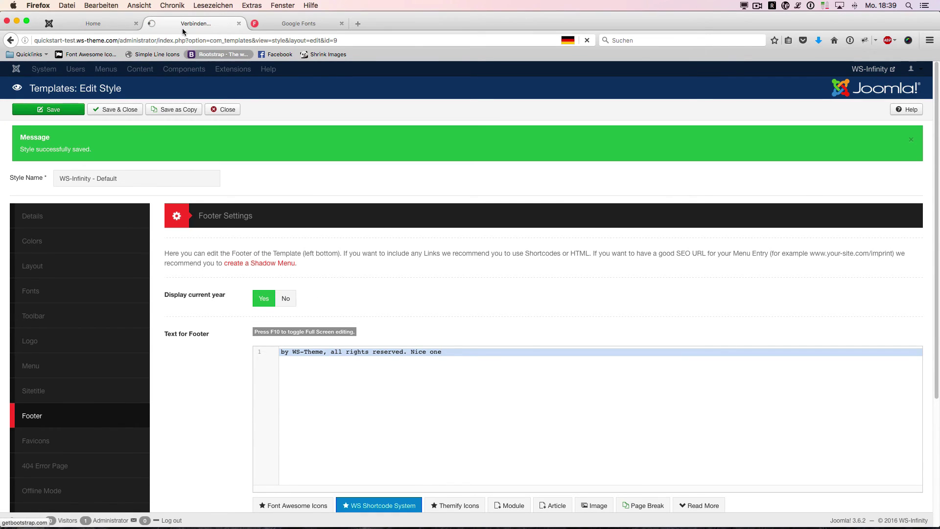
Reload the front page, check the footer text at the end of the page and return to its beginning.
click(99, 24)
key(super+r)
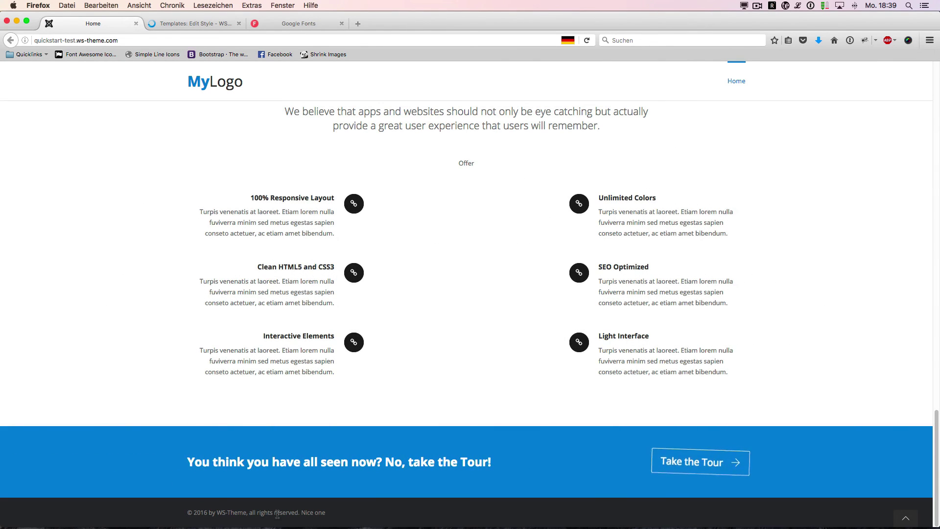
click(906, 518)
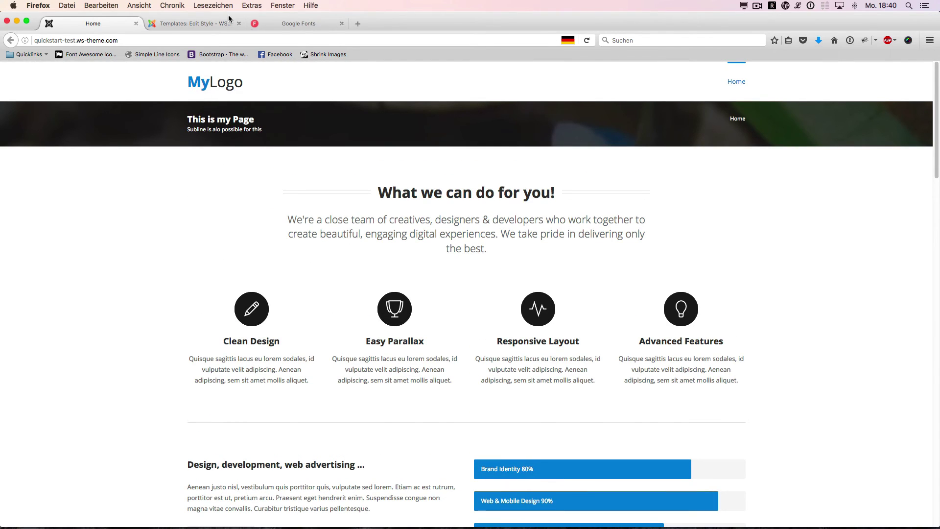
Look through the template style's Favicons, 404 Error Page, Offline Mode, Module Positions and Pro Options settings.
click(207, 24)
scroll(153, 371, down, 3)
click(81, 347)
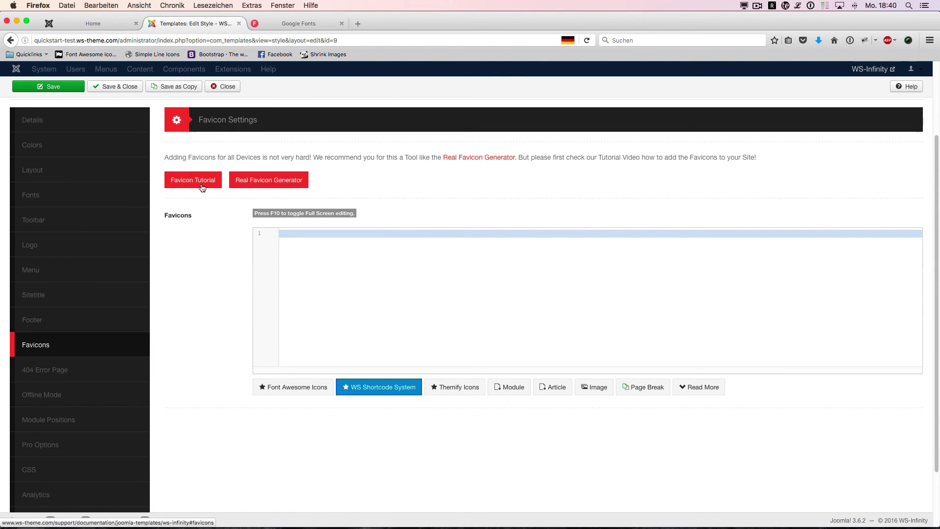
click(63, 378)
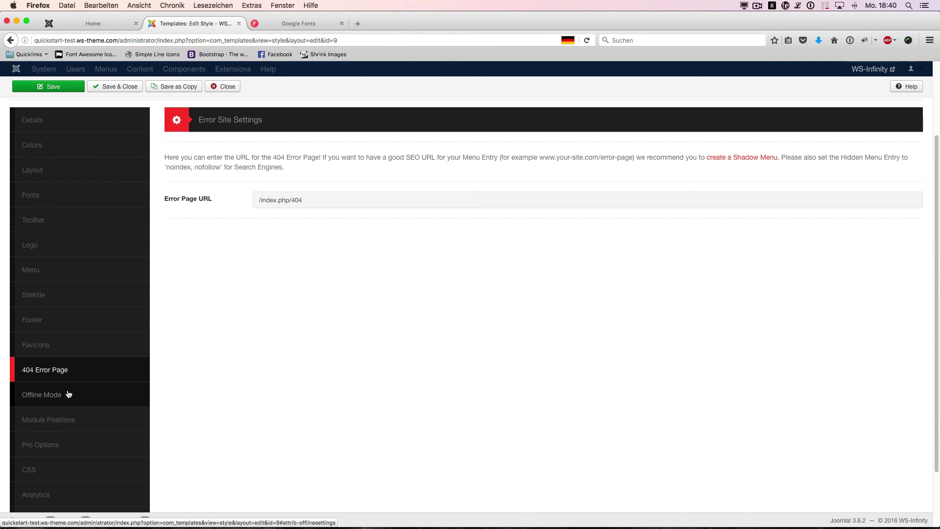
click(69, 394)
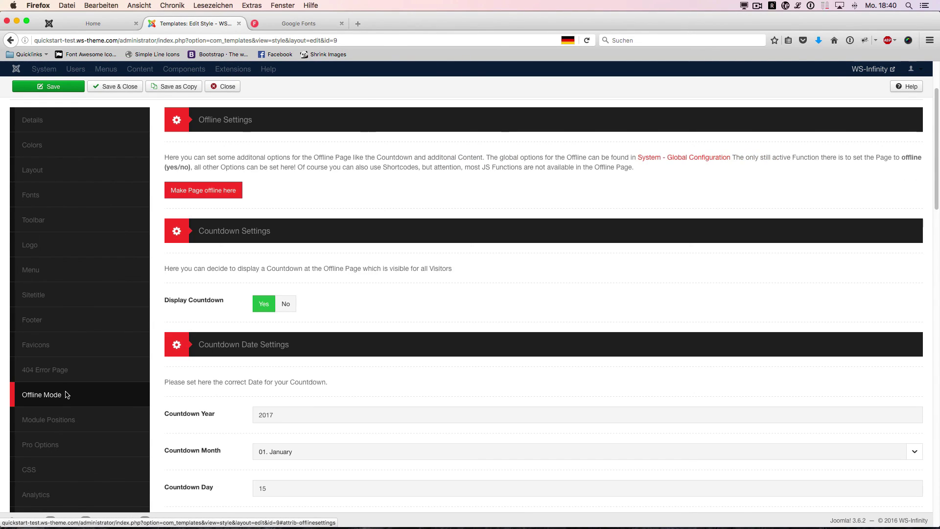
click(96, 423)
scroll(67, 258, down, 5)
click(67, 258)
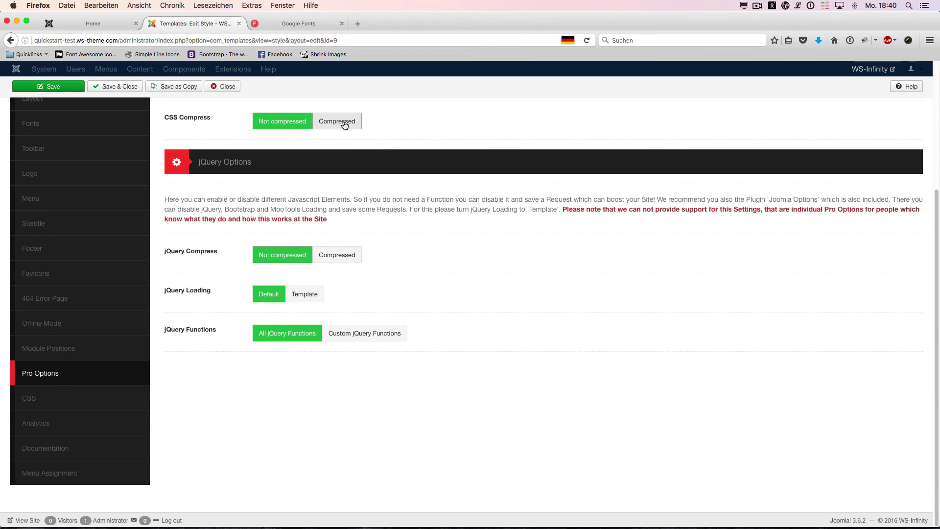
Look through the CSS and Analytics settings and the embedded template documentation of the style.
click(87, 394)
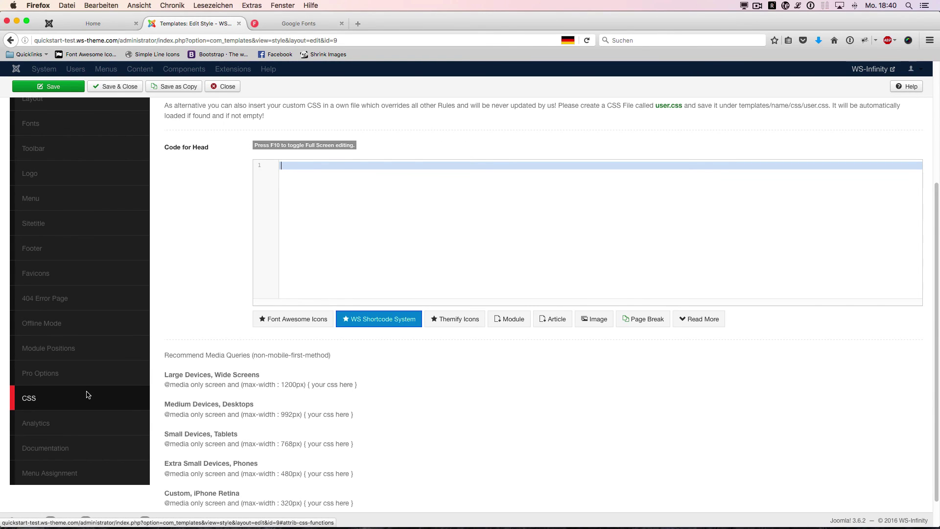
click(86, 423)
click(84, 448)
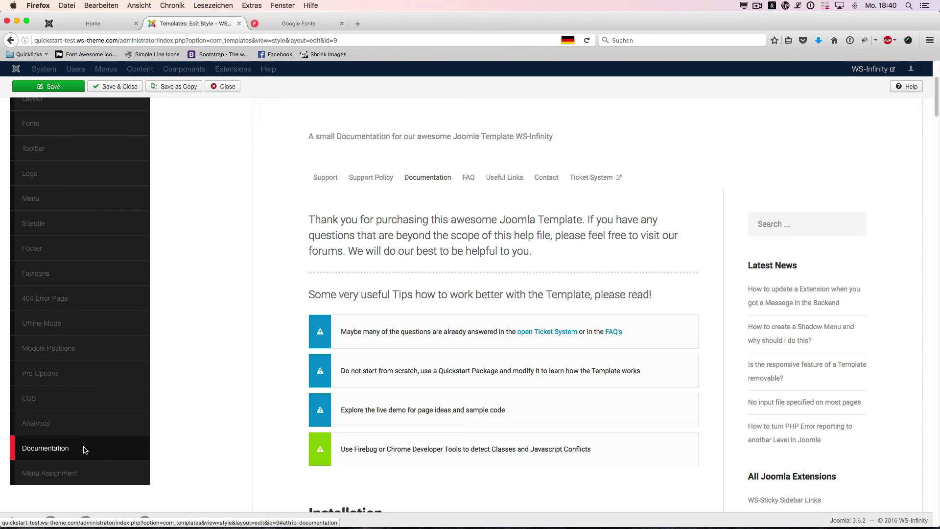
scroll(524, 278, down, 15)
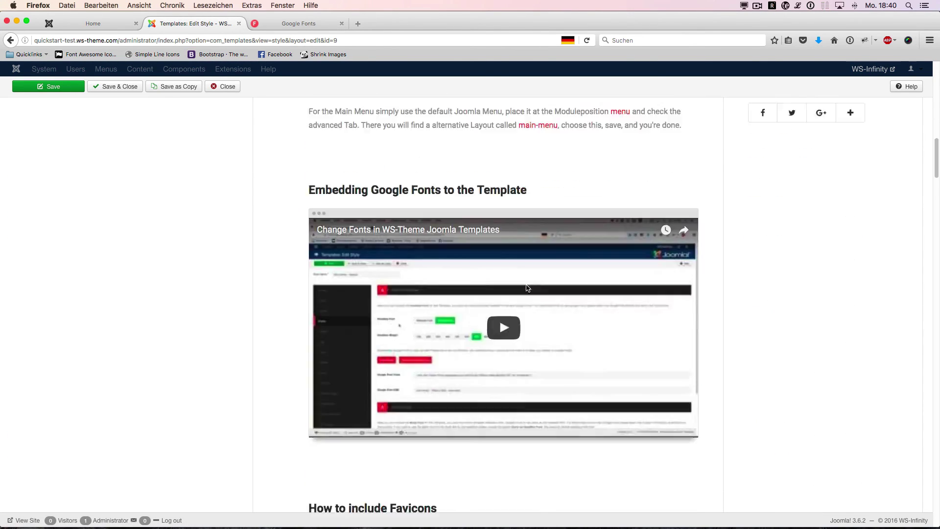
Return to the template style's Details, then save and close the style.
scroll(525, 282, up, 20)
click(74, 215)
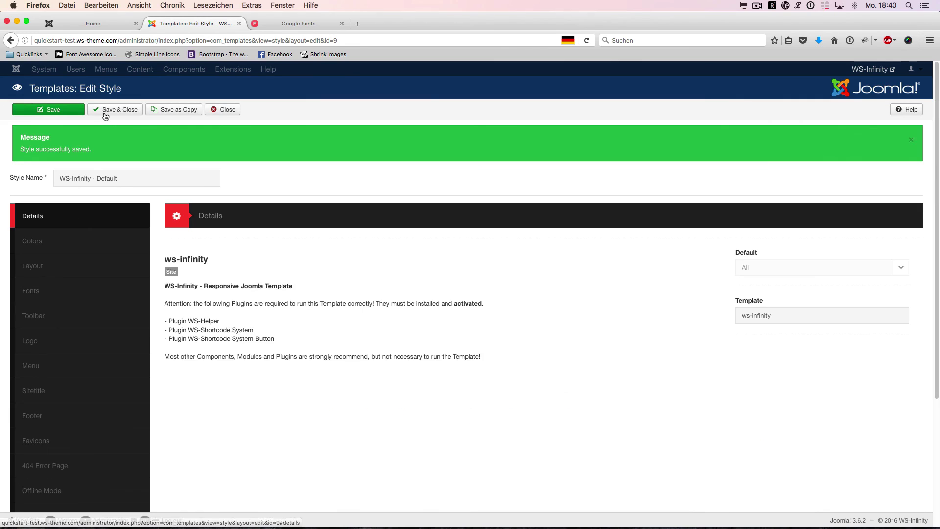
click(105, 110)
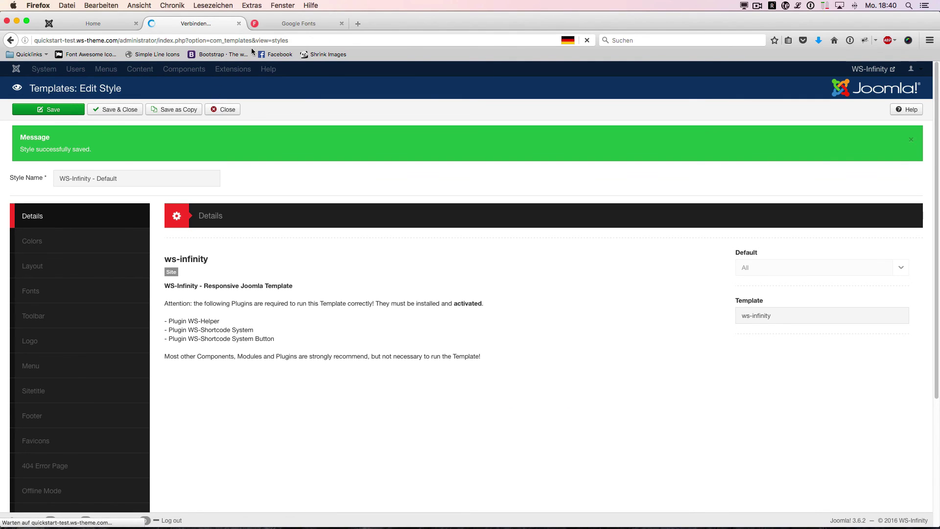